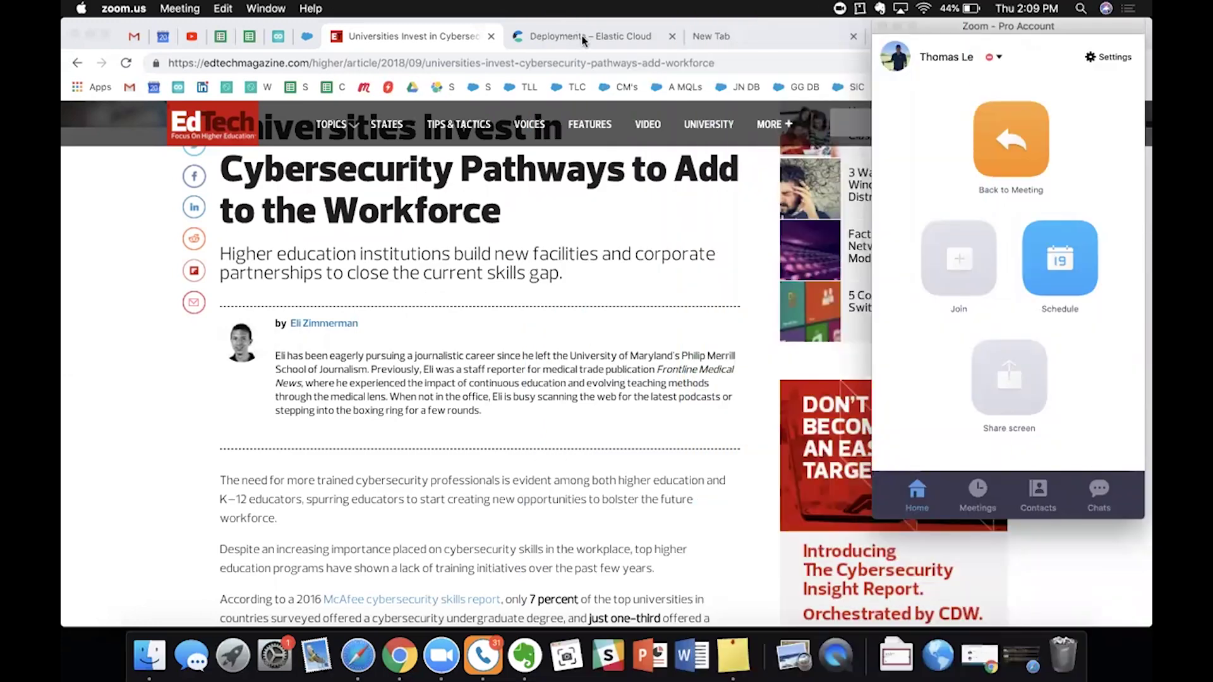
# Step: Bring up the Elastic Cloud Deployments page listing Kibana Demo and Test
pyautogui.click(582, 38)
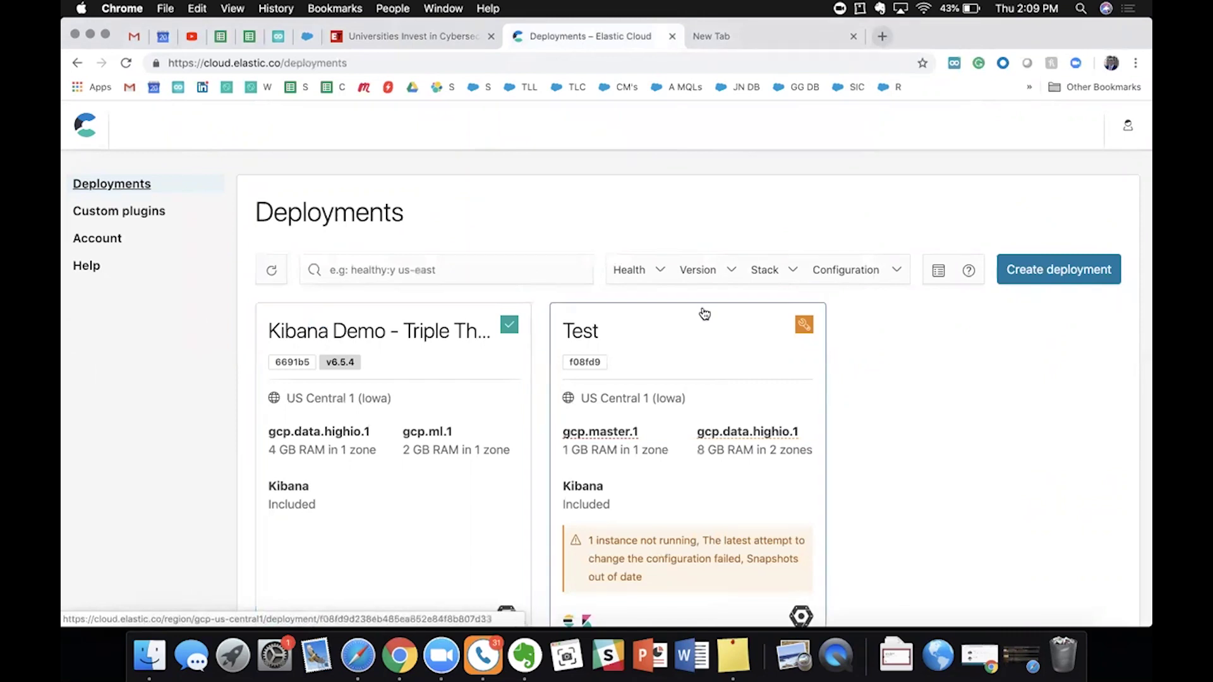
# Step: Start a new deployment named haha on Google Cloud Platform in US Central 1 (Iowa)
pyautogui.scroll(-1, 896, 379)
pyautogui.scroll(1, 885, 379)
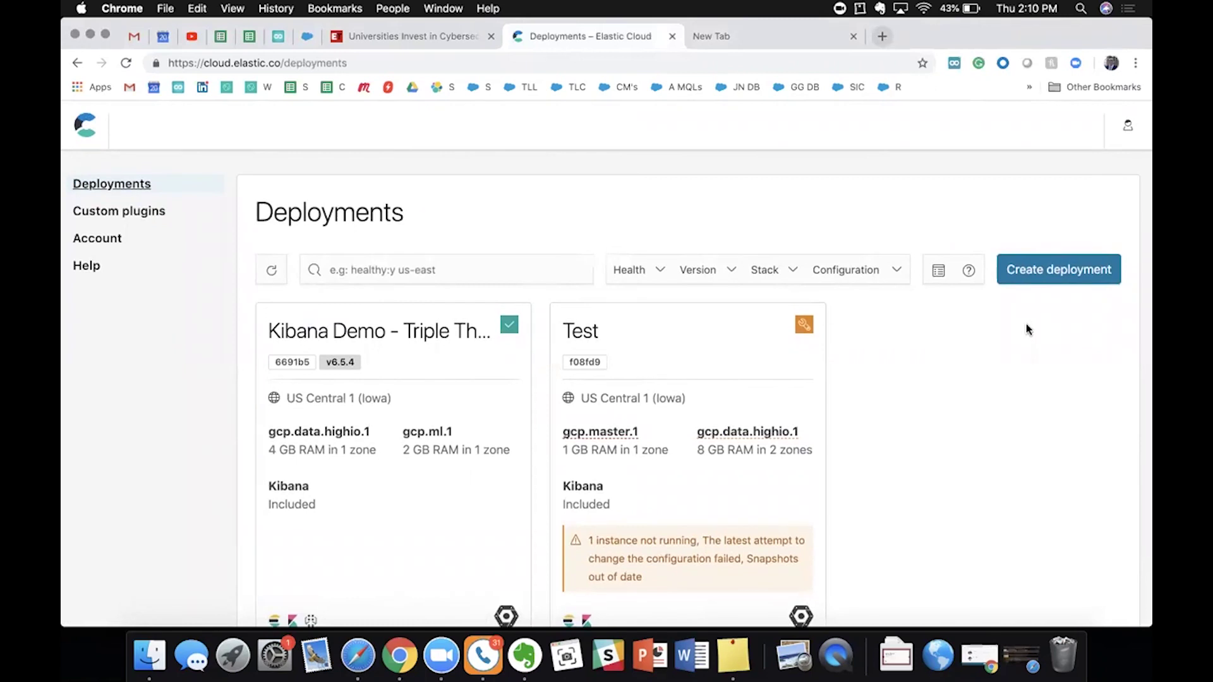
pyautogui.click(1042, 271)
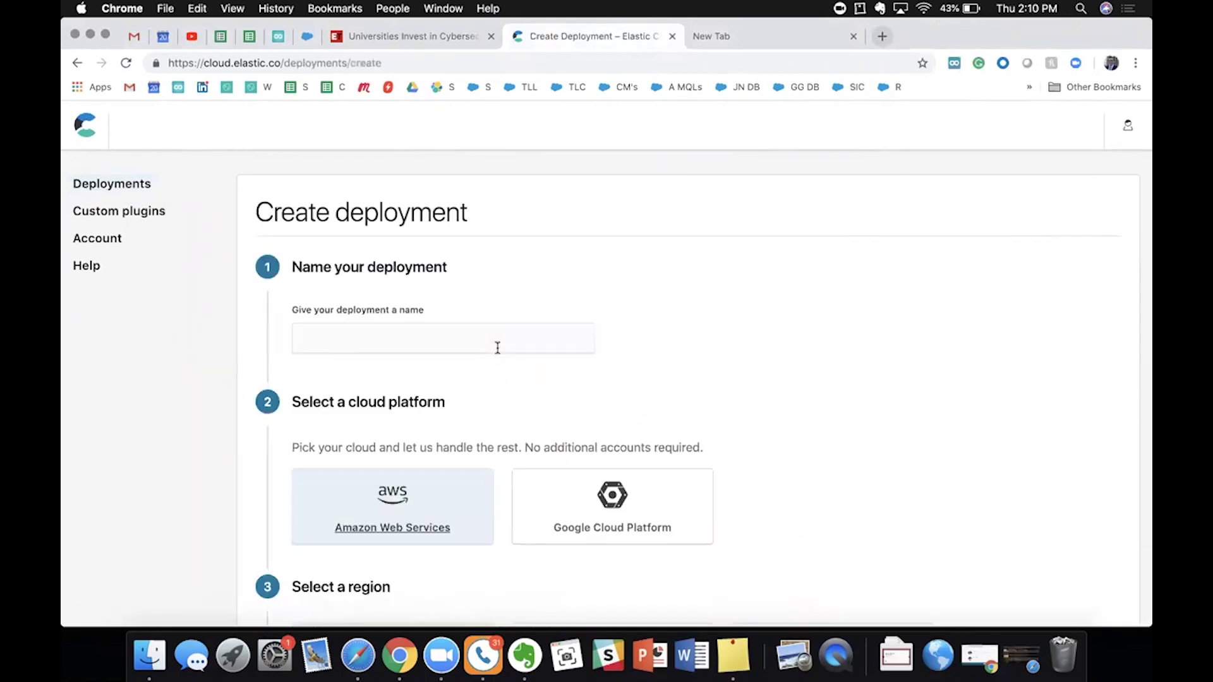
pyautogui.click(430, 342)
pyautogui.press('Escape')
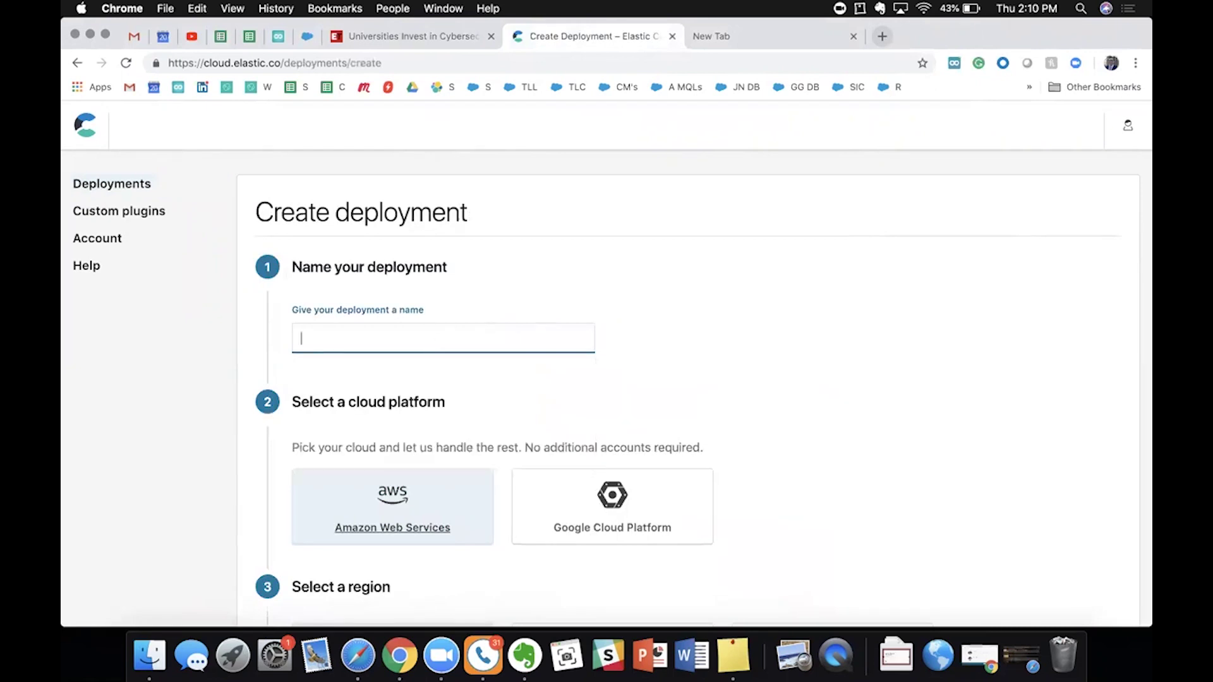
pyautogui.click(556, 523)
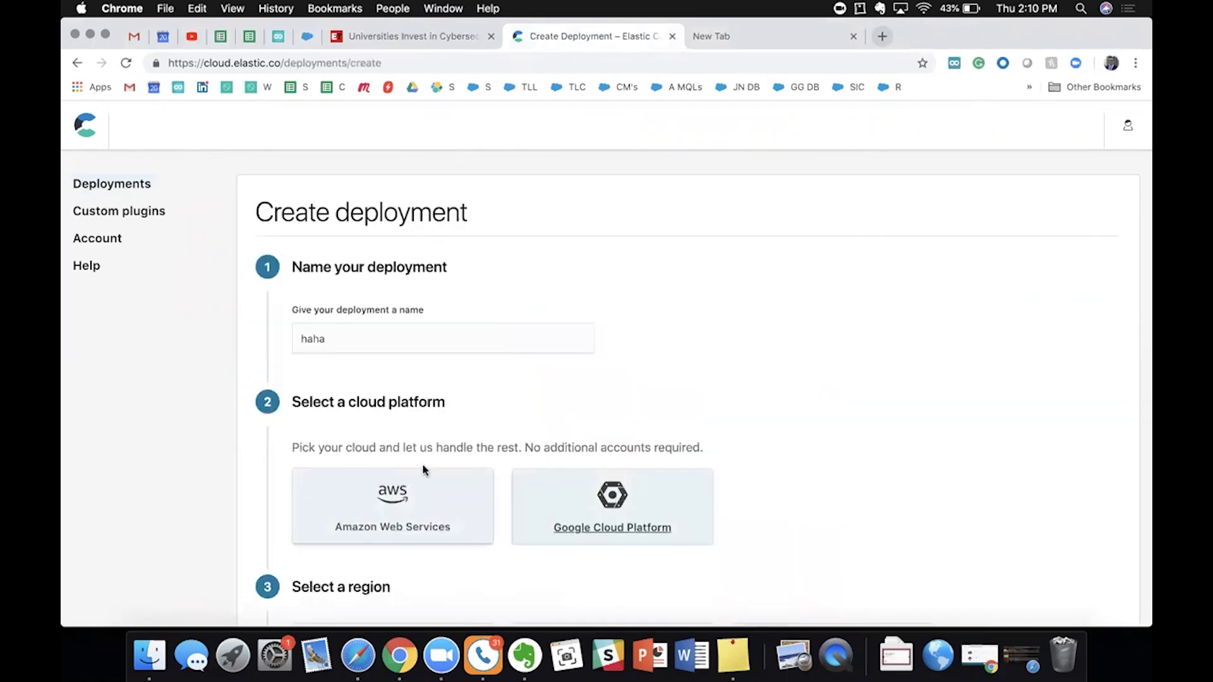
pyautogui.scroll(-3, 408, 506)
pyautogui.click(408, 531)
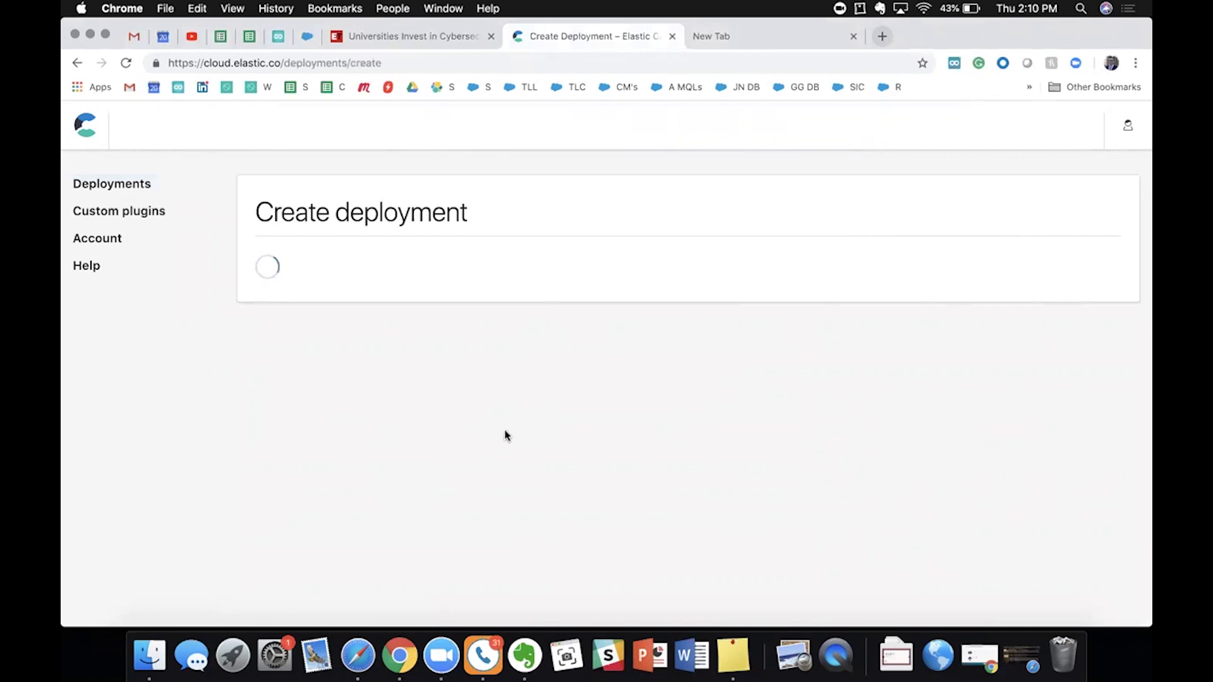
# Step: Review the available Elastic Stack versions and templates, then open the capacity customization page
pyautogui.scroll(-3, 417, 460)
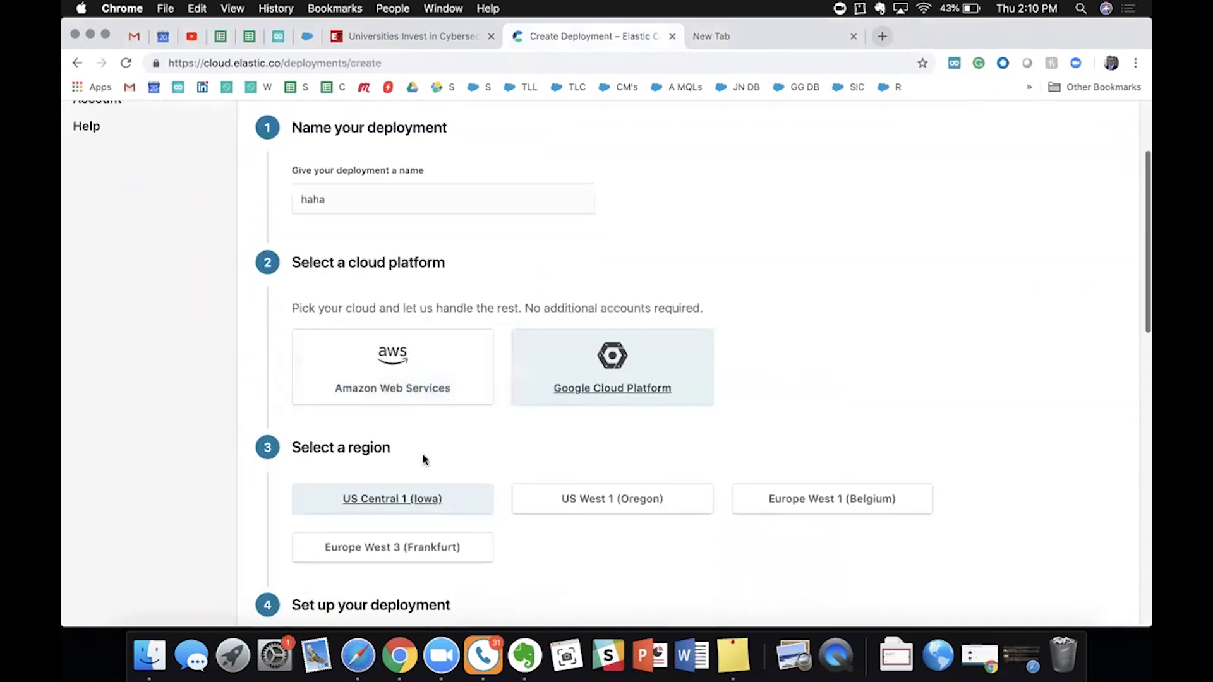
pyautogui.scroll(-5, 425, 460)
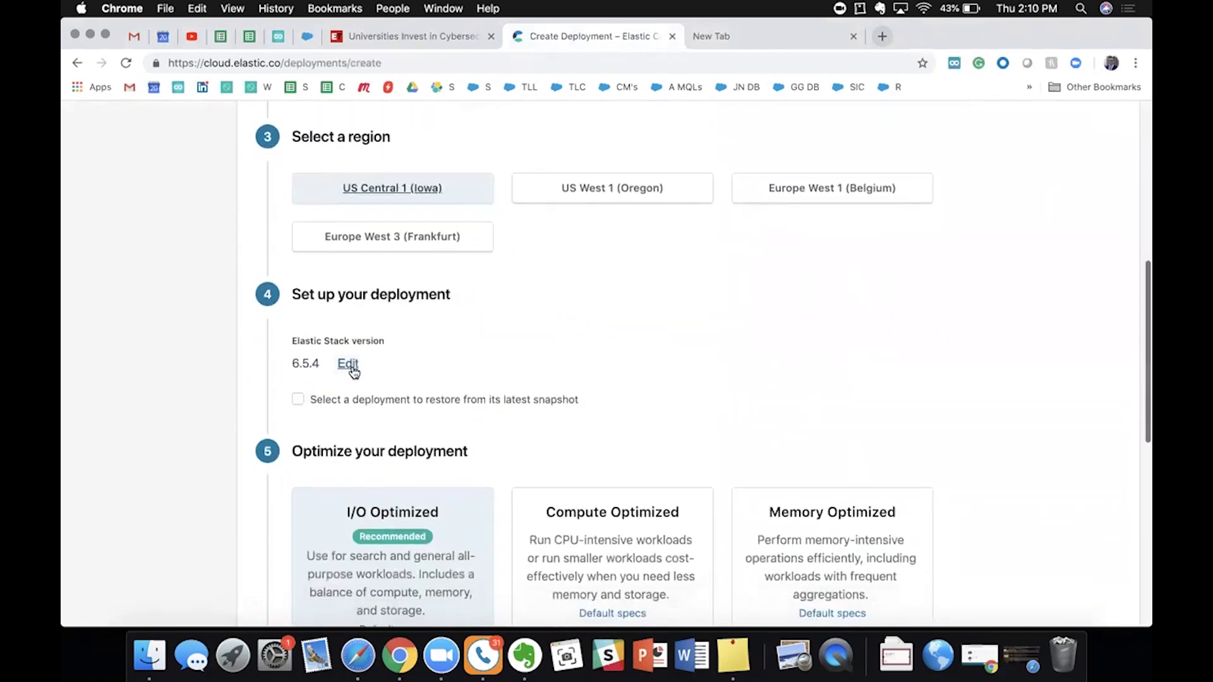
pyautogui.click(350, 367)
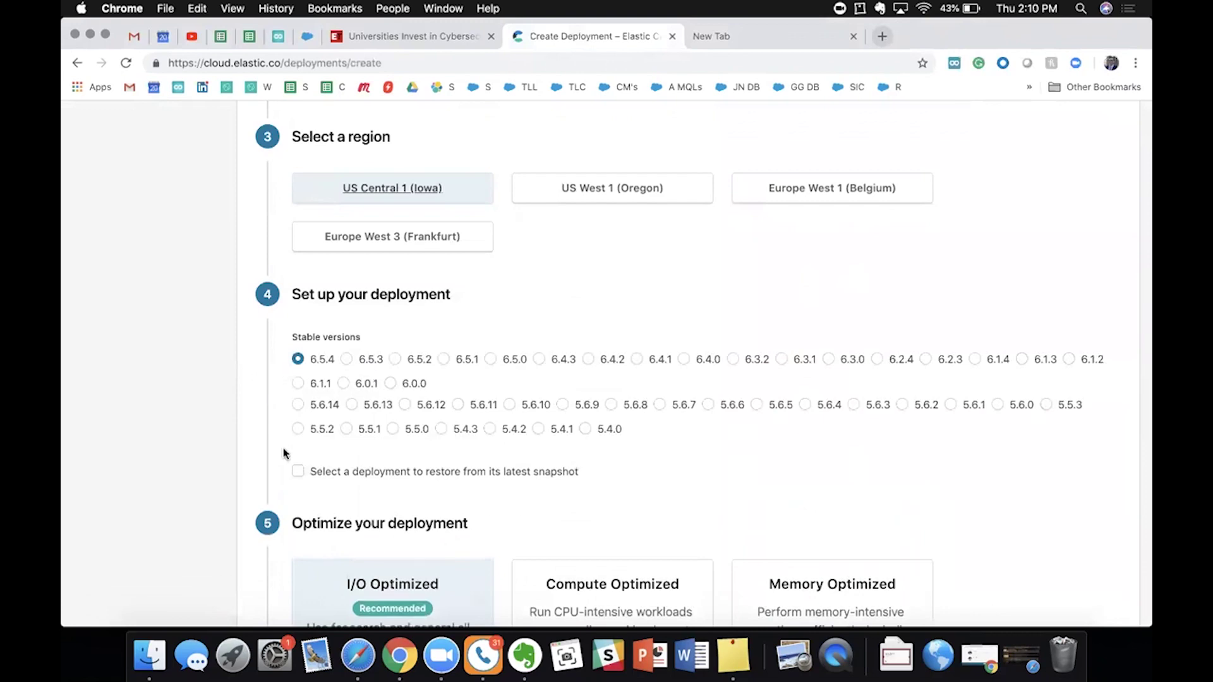
pyautogui.scroll(-6, 284, 453)
pyautogui.scroll(-2, 436, 279)
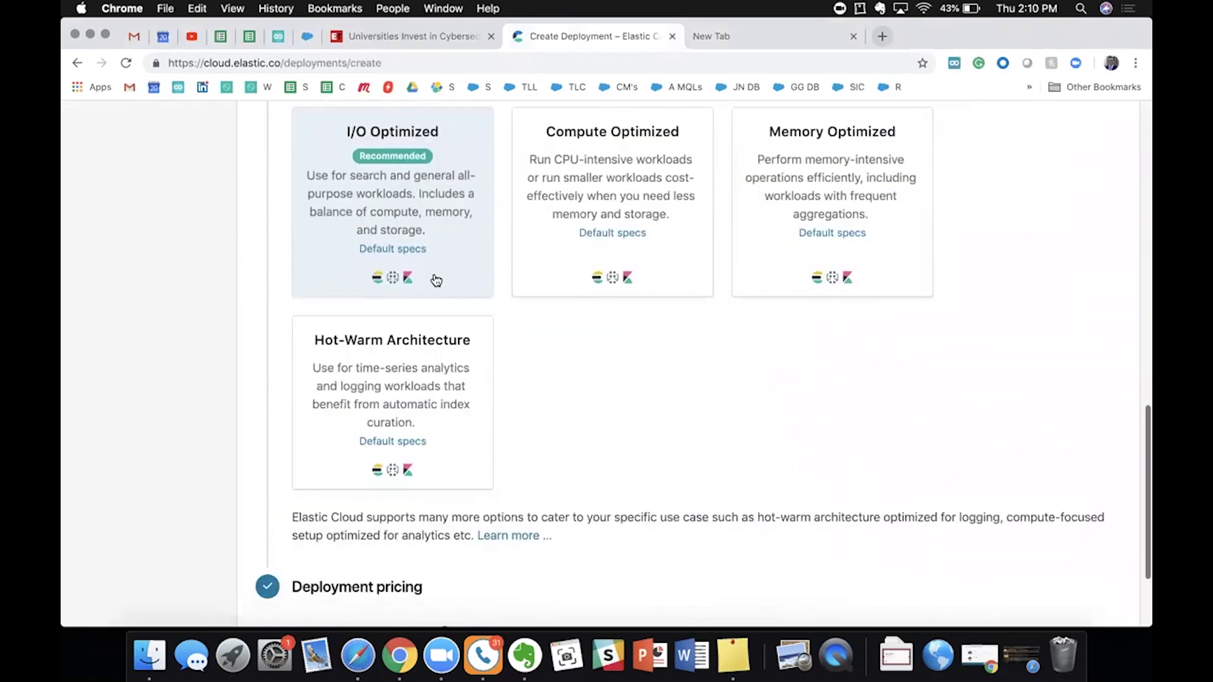
pyautogui.scroll(1, 435, 278)
pyautogui.scroll(1, 422, 275)
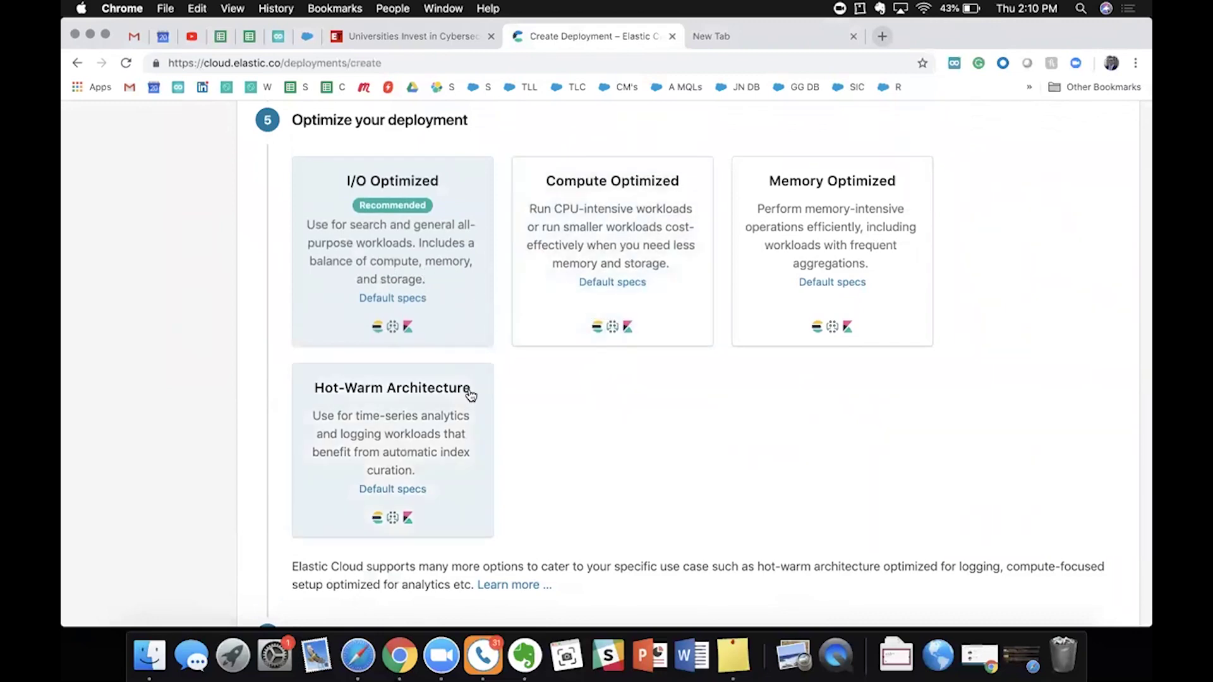
pyautogui.scroll(-3, 466, 392)
pyautogui.scroll(-1, 533, 461)
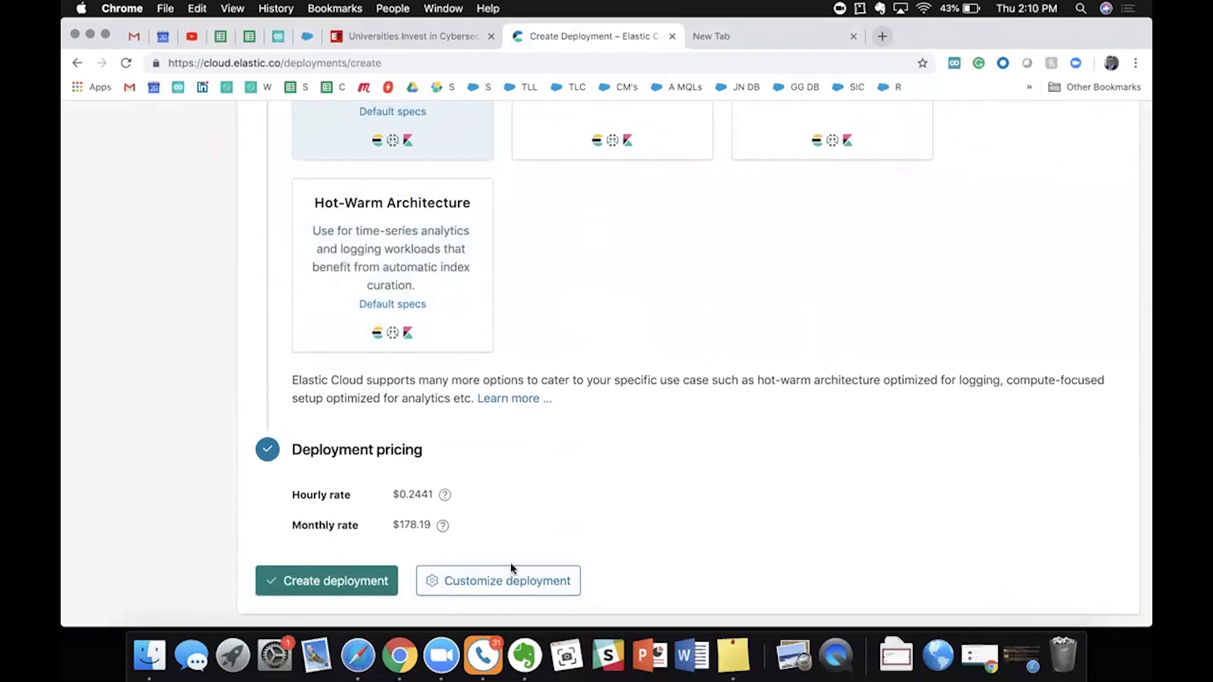
pyautogui.click(513, 581)
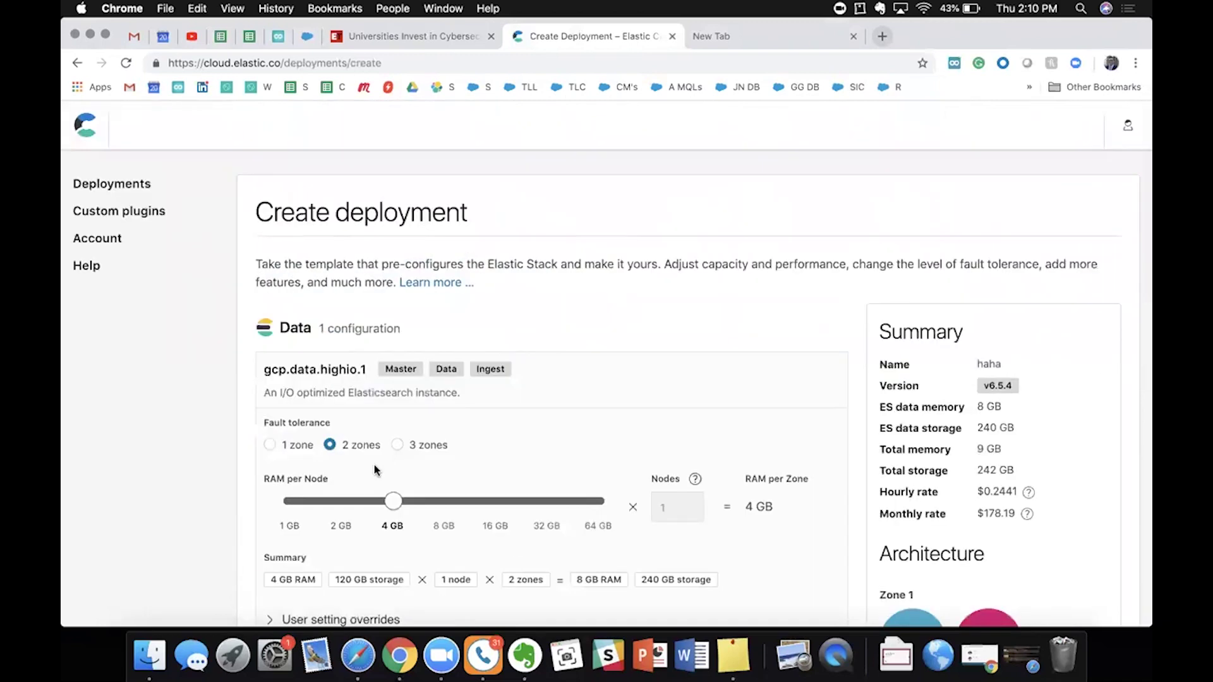
# Step: Reduce the data node to 2 GB RAM in a single zone, leaving Machine Learning off
pyautogui.moveTo(373, 511); pyautogui.dragTo(344, 508)
pyautogui.click(270, 445)
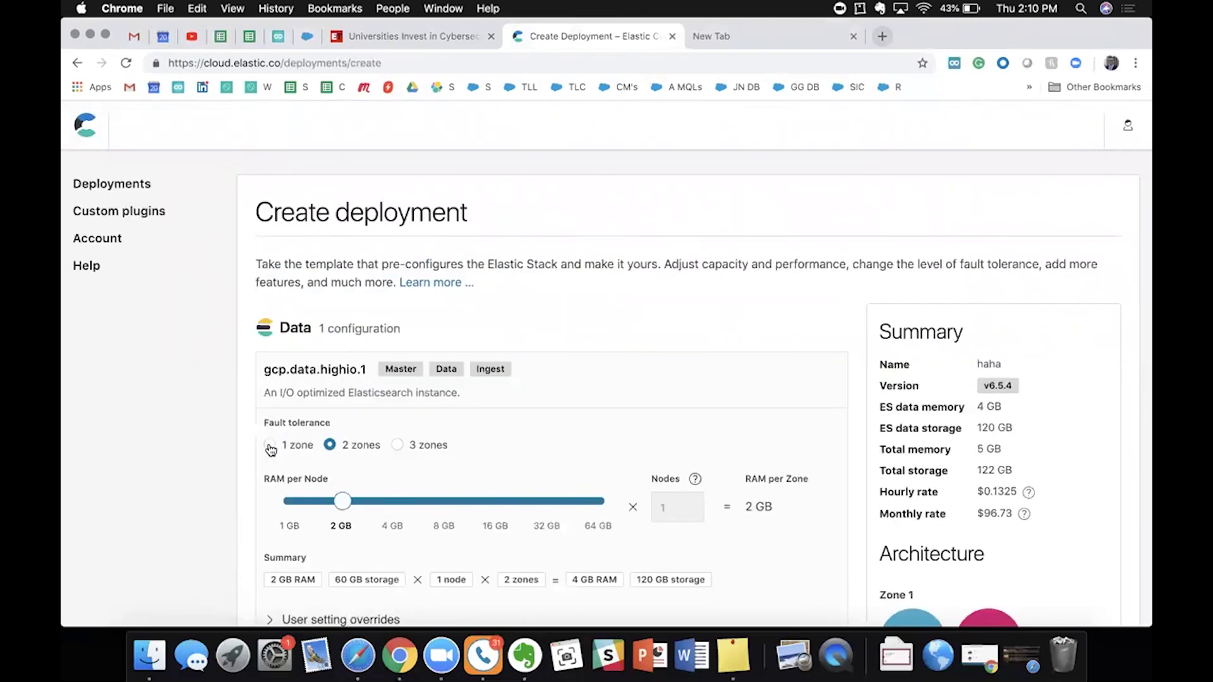
pyautogui.scroll(-5, 322, 493)
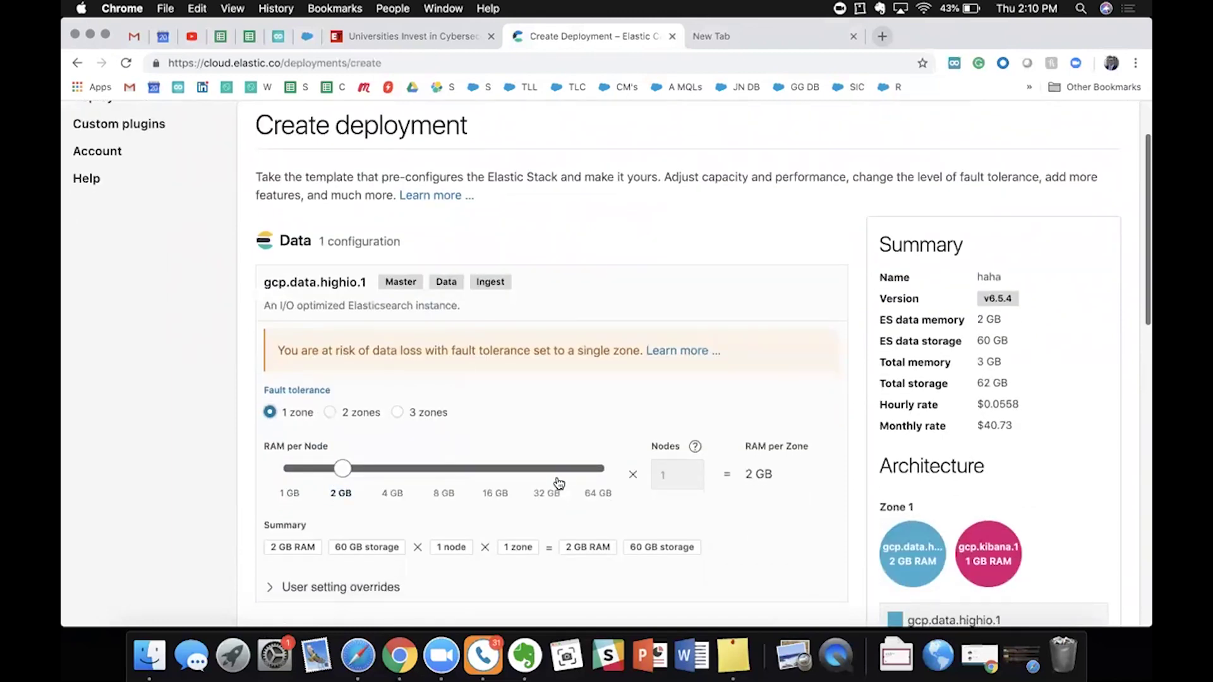
pyautogui.click(294, 548)
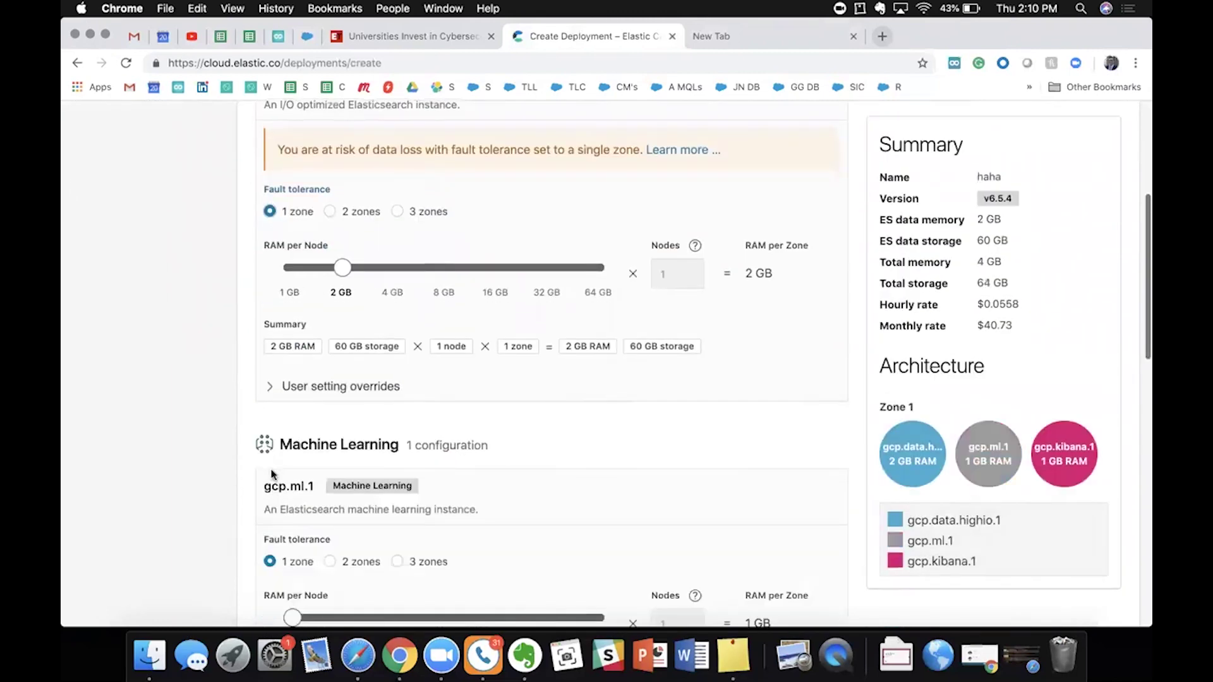
pyautogui.scroll(-5, 257, 452)
pyautogui.scroll(-1, 266, 455)
pyautogui.click(290, 478)
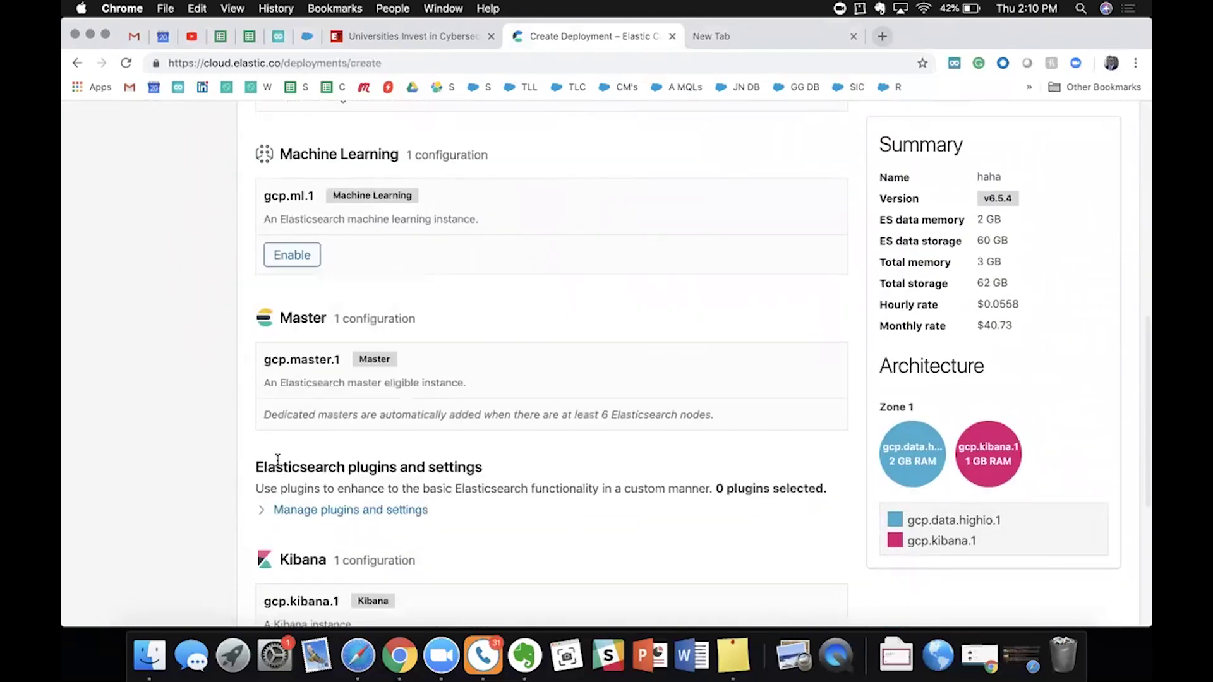
# Step: Raise Kibana RAM to 2 GB and submit the haha deployment for creation
pyautogui.scroll(-5, 297, 474)
pyautogui.scroll(-1, 339, 490)
pyautogui.click(402, 480)
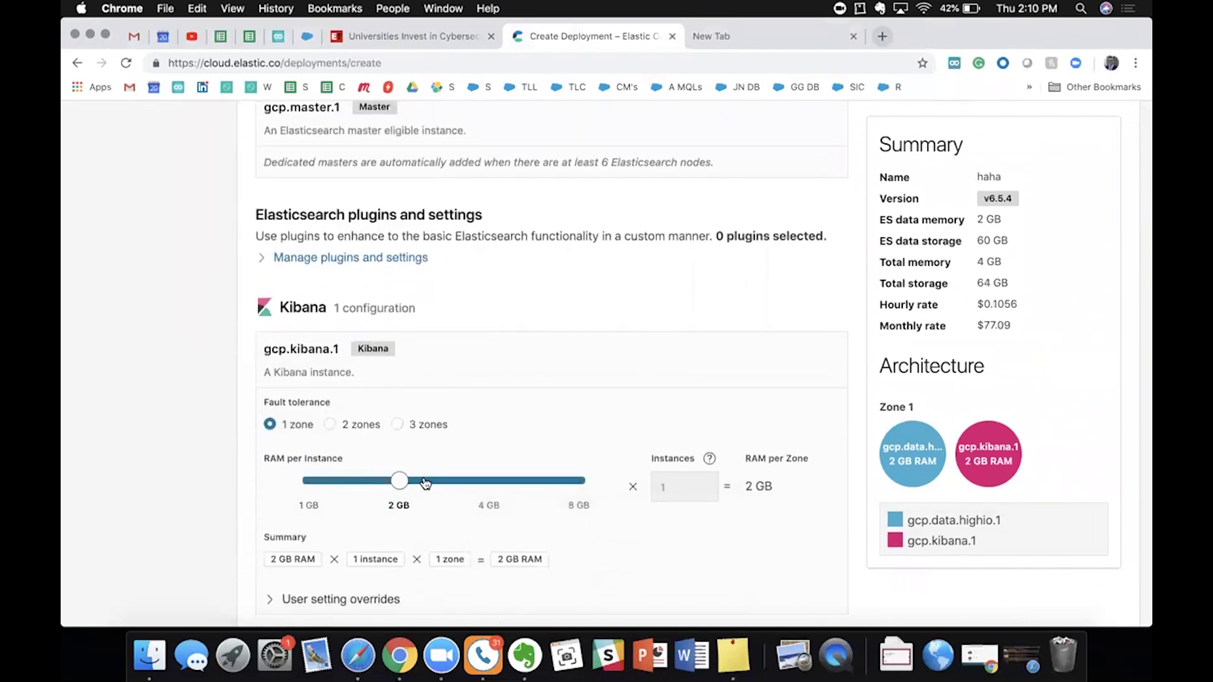
pyautogui.scroll(-2, 410, 473)
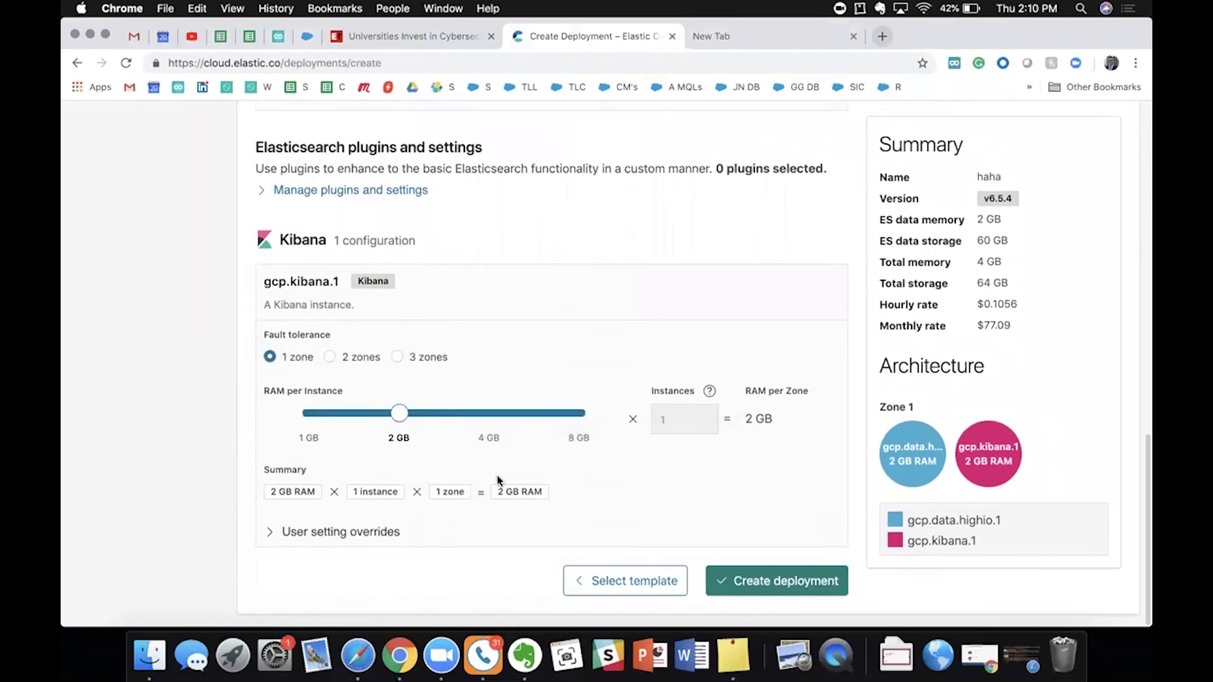
pyautogui.scroll(3, 495, 474)
pyautogui.scroll(3, 506, 459)
pyautogui.scroll(-5, 696, 596)
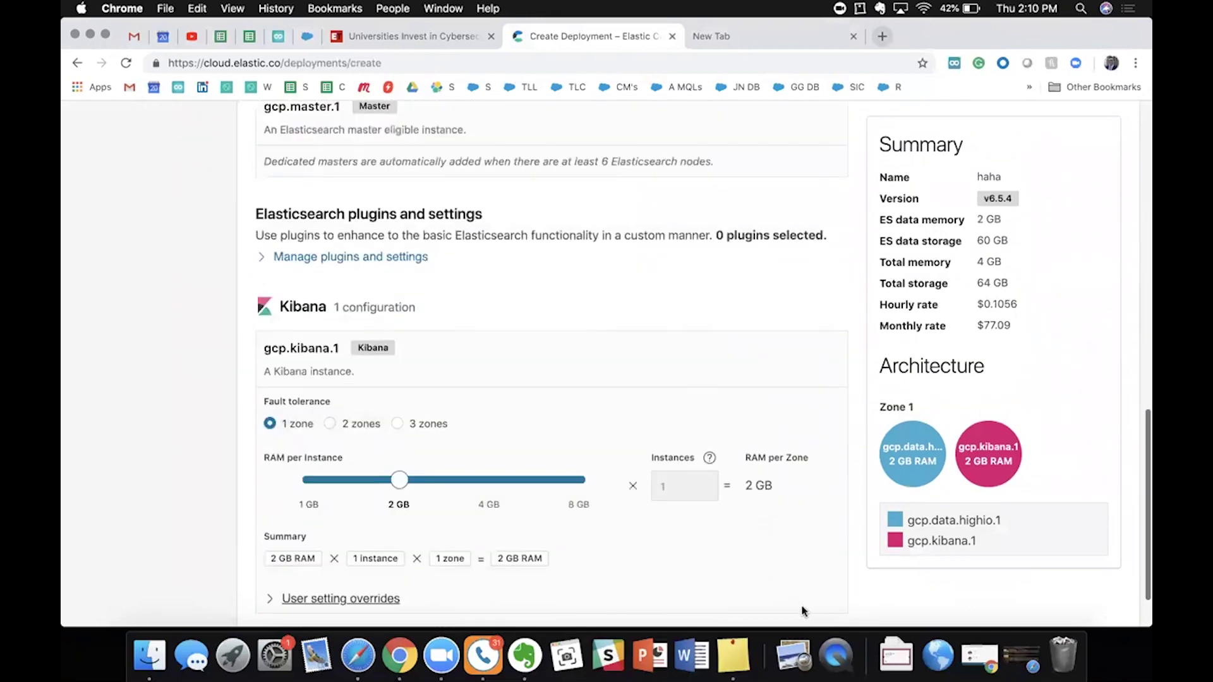
pyautogui.click(782, 578)
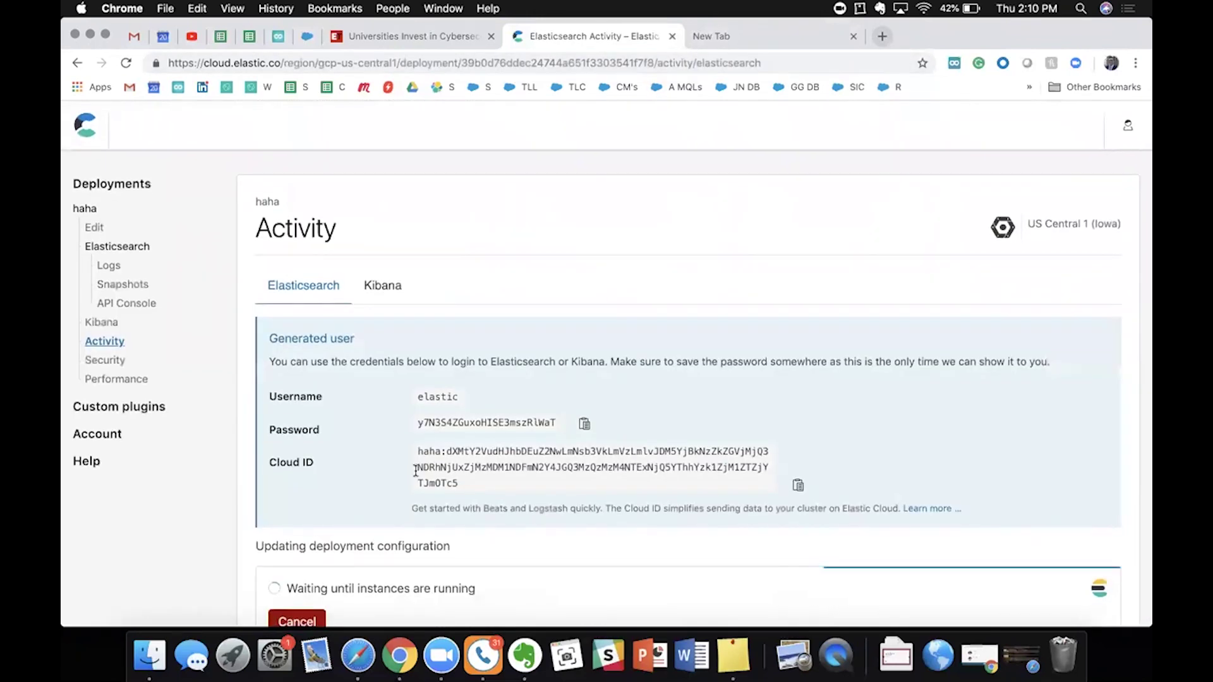
# Step: Review the detailed deployment steps on the haha Activity page
pyautogui.scroll(-1, 354, 502)
pyautogui.scroll(-4, 266, 493)
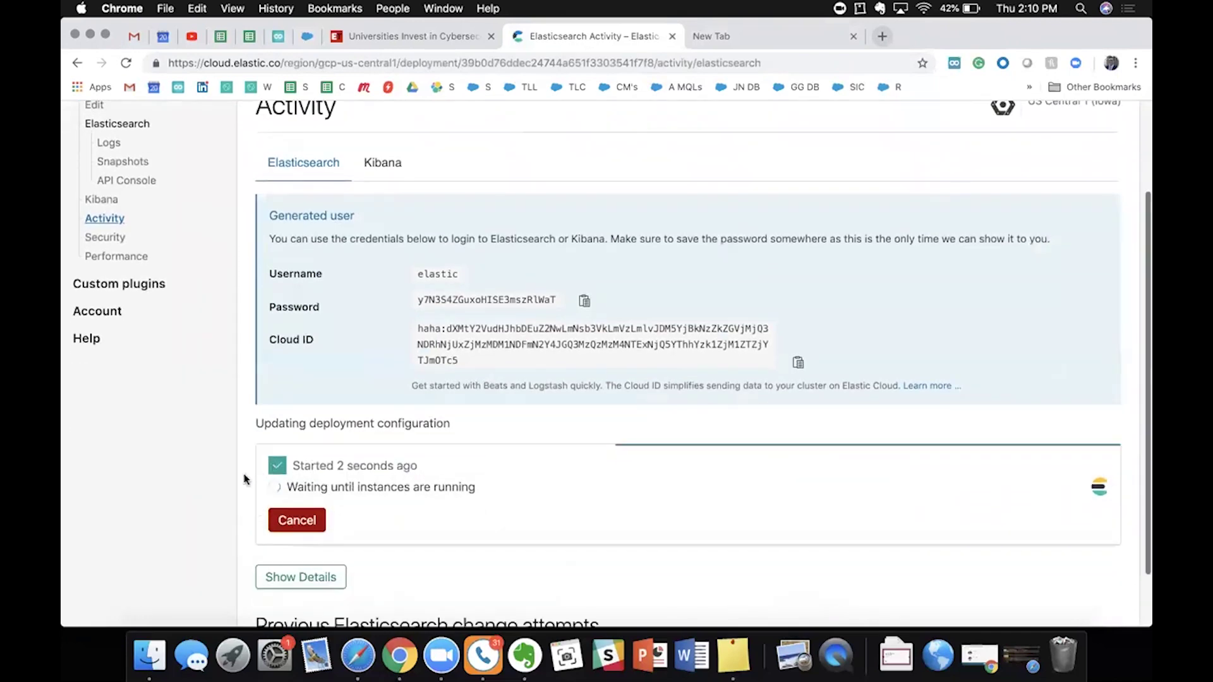
pyautogui.click(309, 512)
pyautogui.scroll(-5, 312, 513)
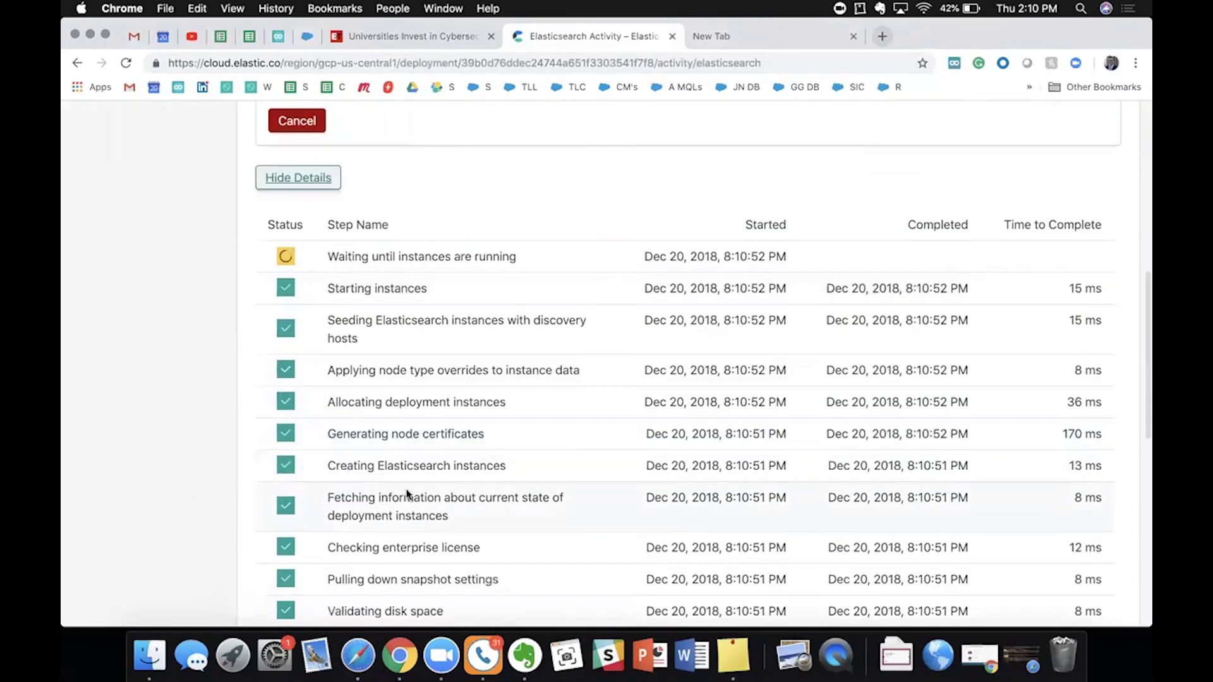
pyautogui.scroll(-5, 406, 495)
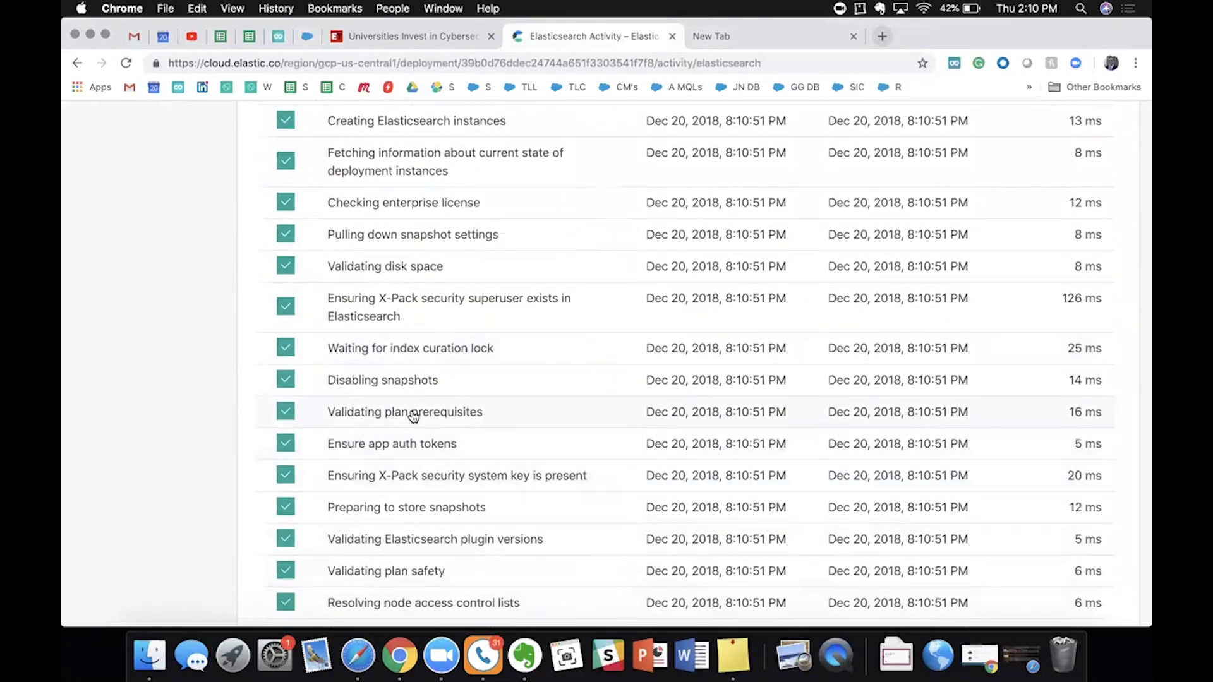
pyautogui.scroll(7, 414, 415)
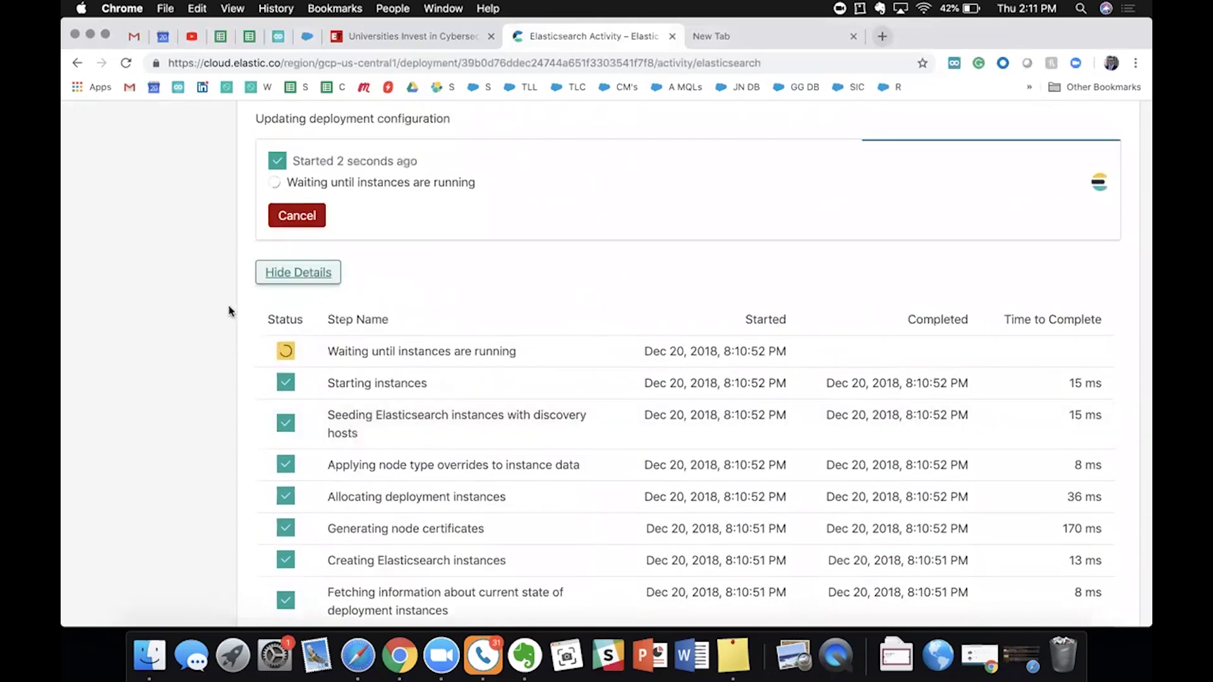
pyautogui.scroll(5, 236, 309)
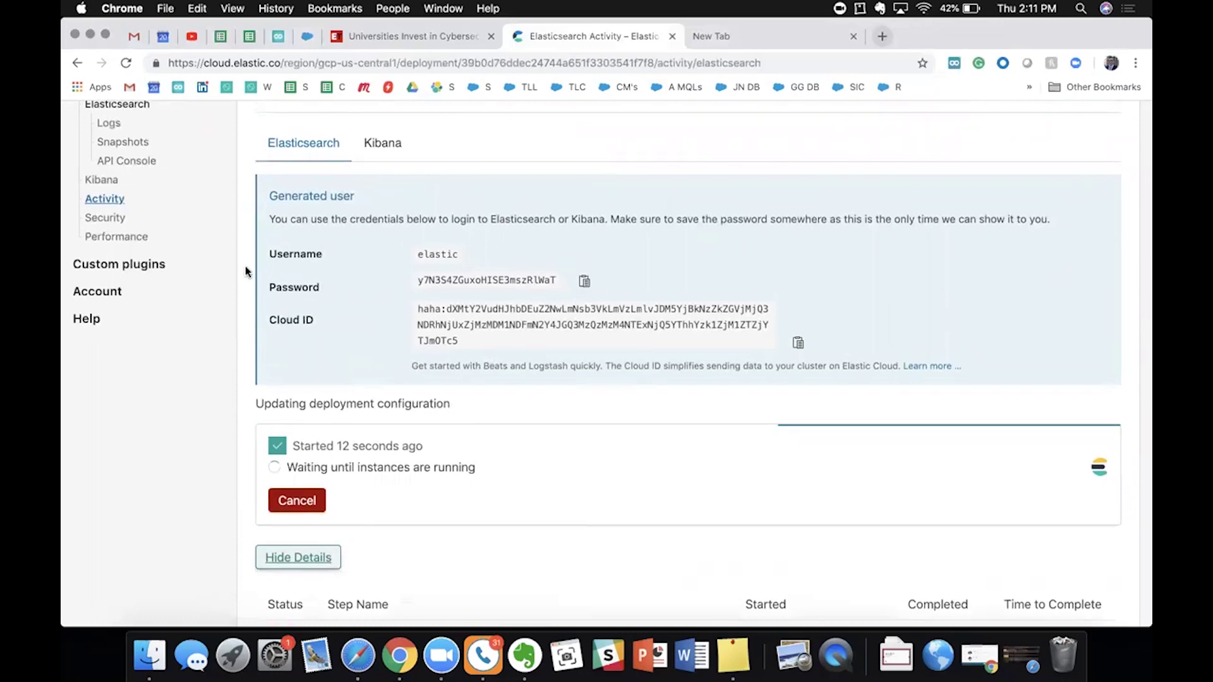
pyautogui.scroll(3, 246, 270)
# Step: Open the Kibana Demo - Triple Threat deployment and launch its Kibana in a new tab
pyautogui.click(112, 184)
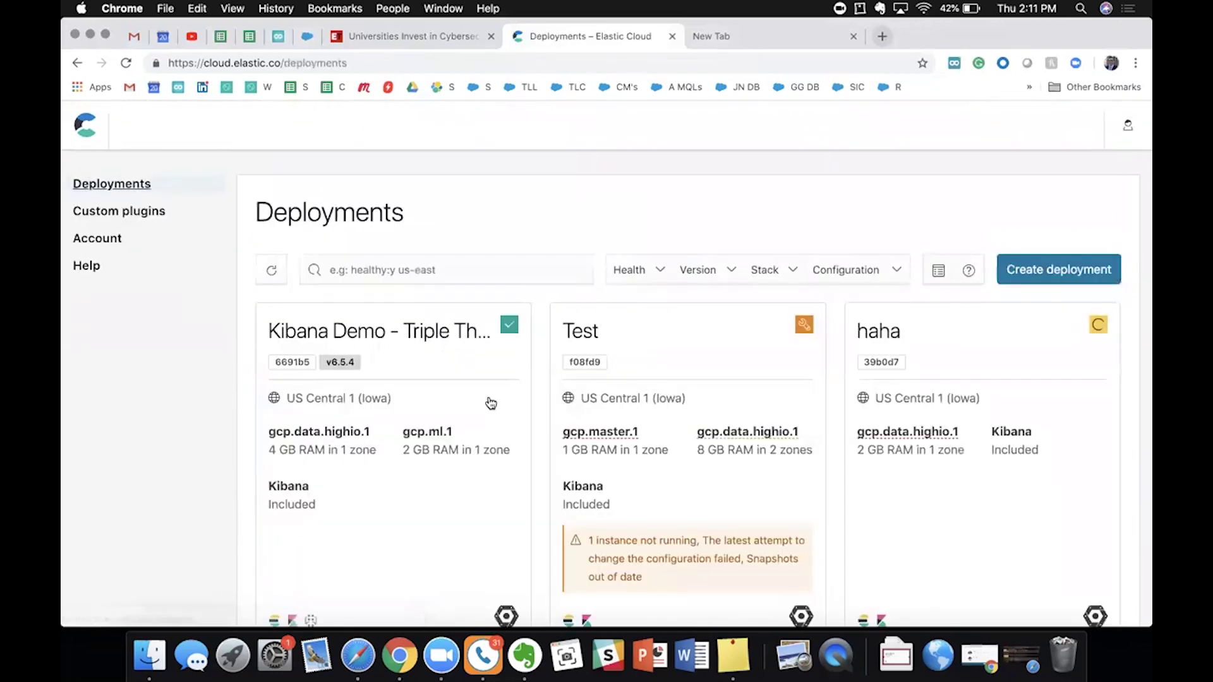
pyautogui.click(377, 343)
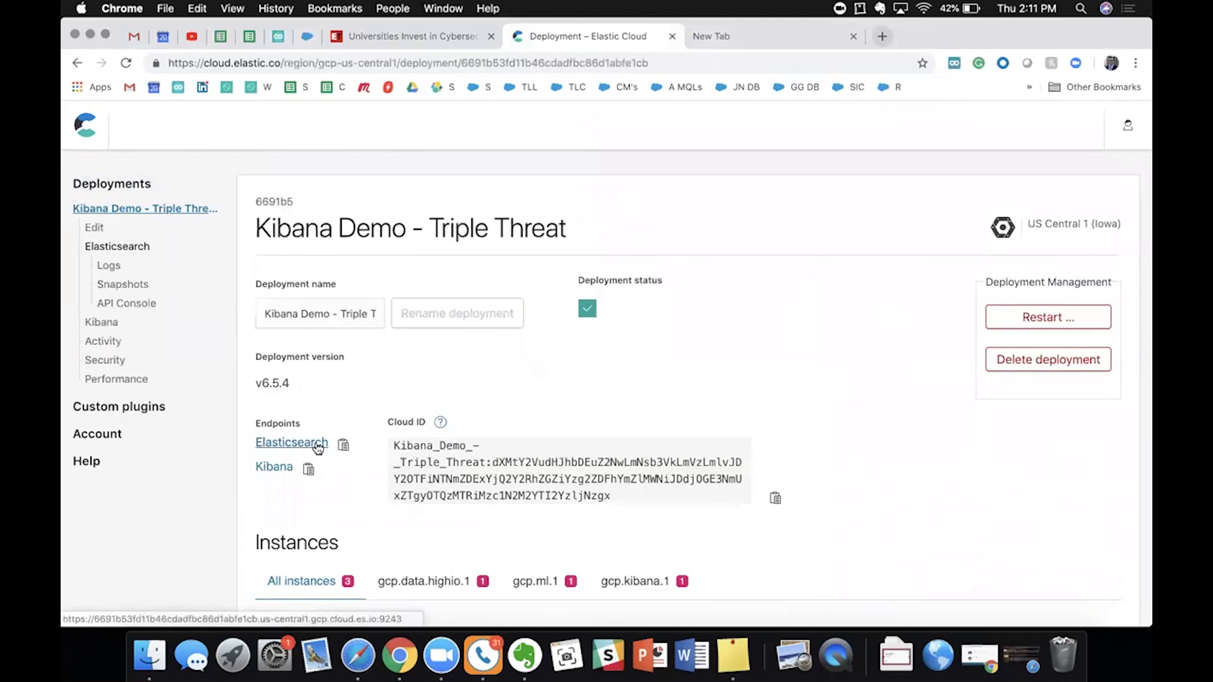
pyautogui.click(101, 323)
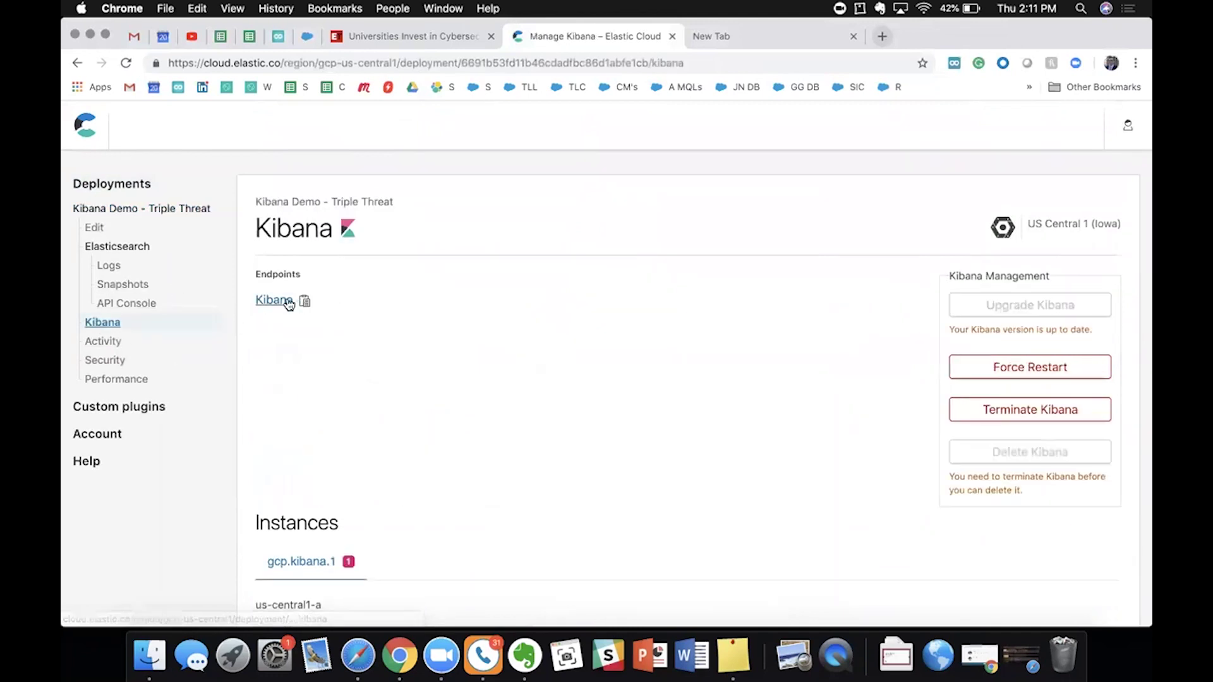
pyautogui.click(283, 301)
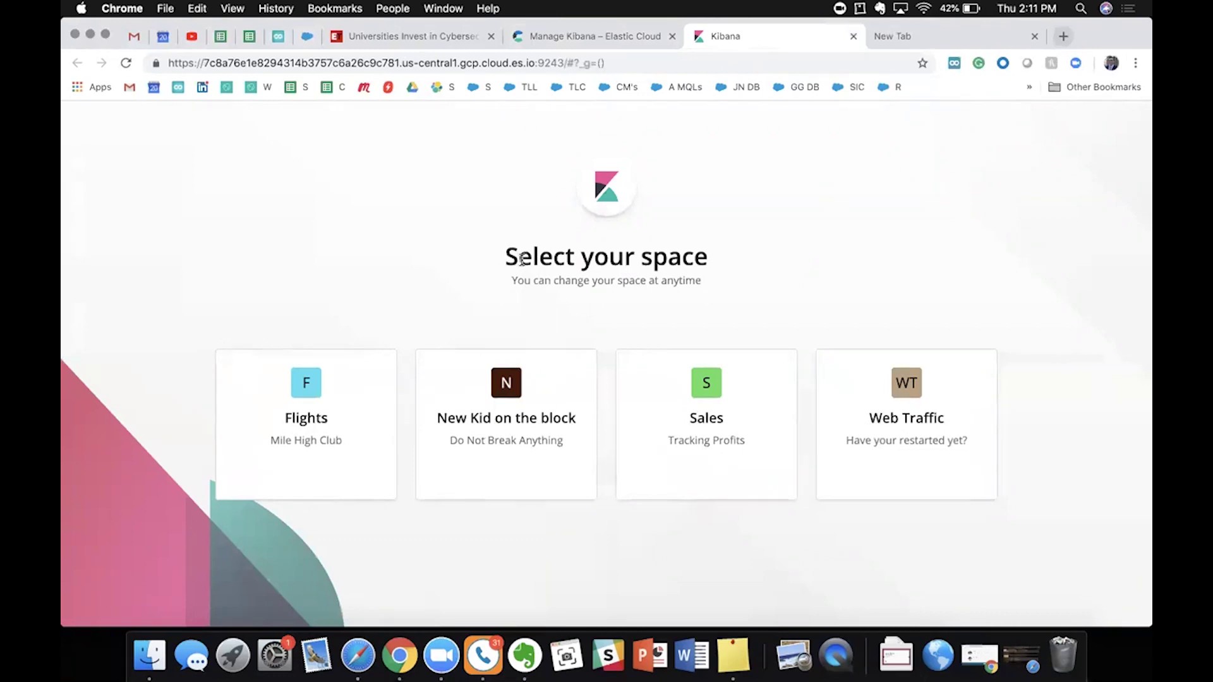
# Step: Enter the Sales space and go to its Dashboards list
pyautogui.click(705, 414)
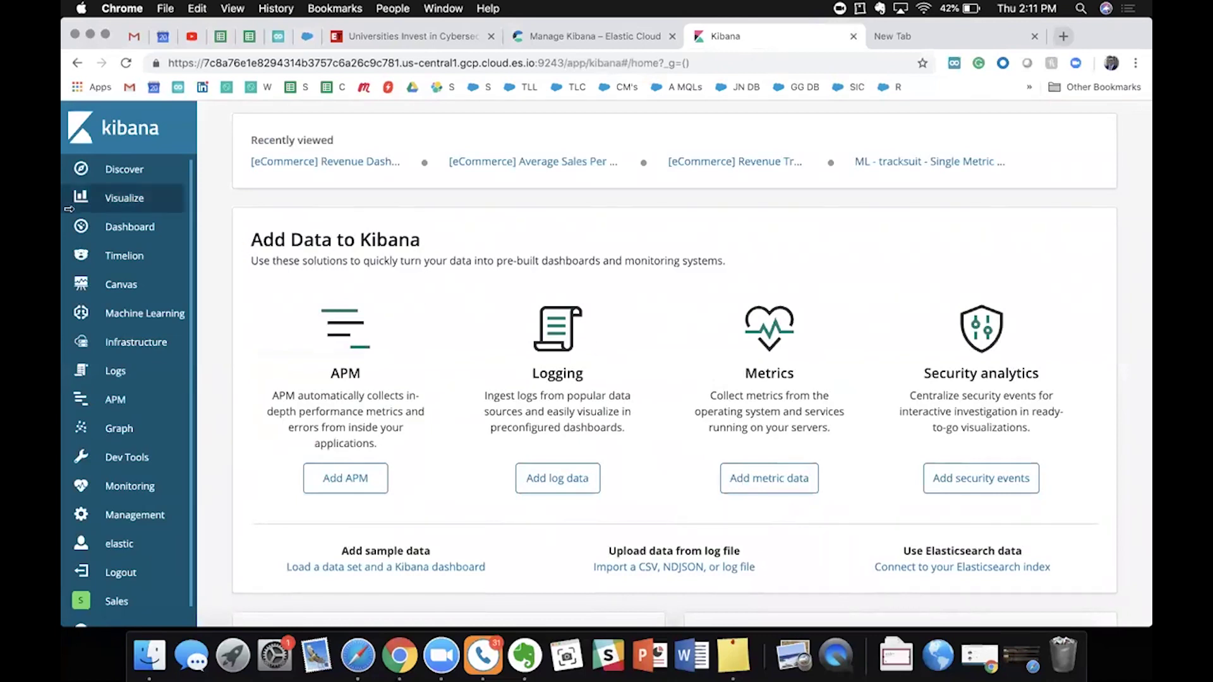
pyautogui.scroll(-7, 240, 322)
pyautogui.scroll(7, 230, 283)
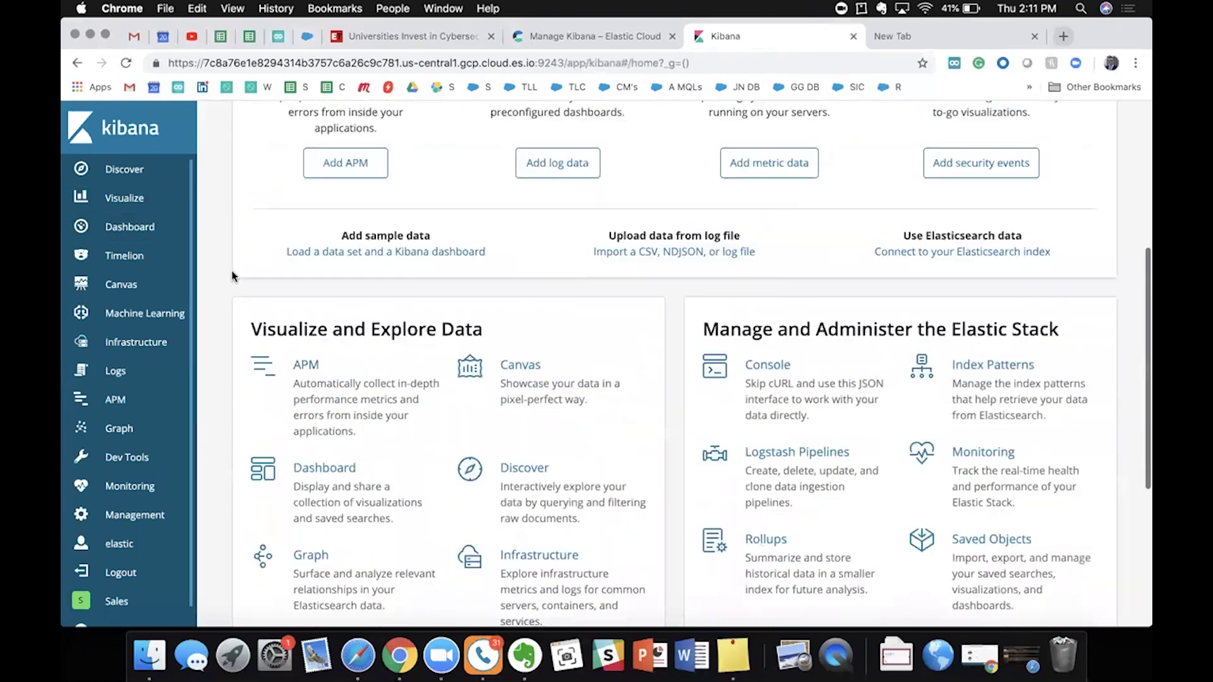
pyautogui.click(139, 228)
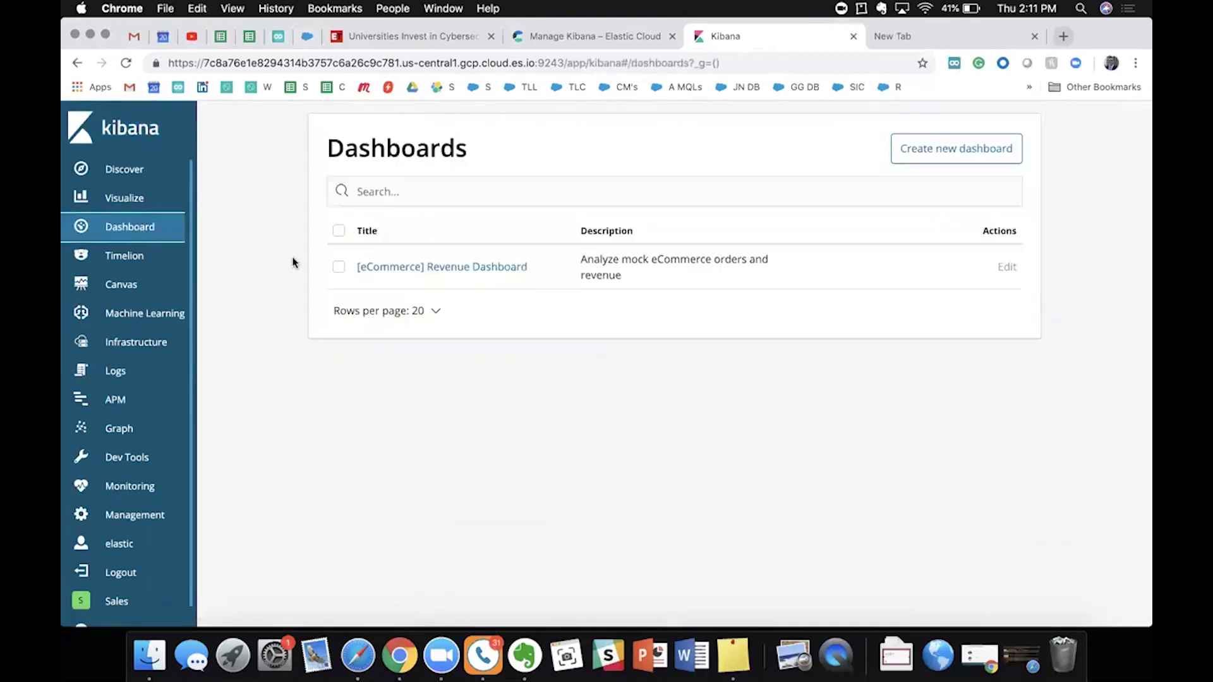
# Step: View the [eCommerce] Revenue Dashboard over This month, then This week, and go to Canvas
pyautogui.click(419, 268)
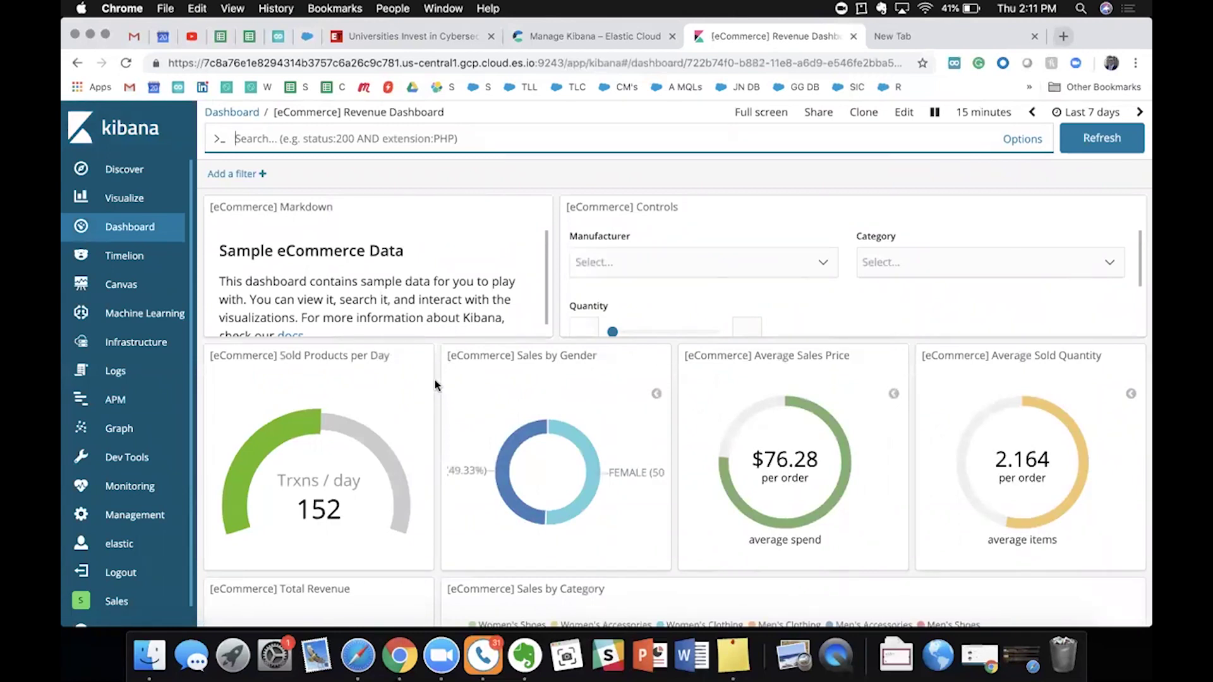
pyautogui.click(1100, 115)
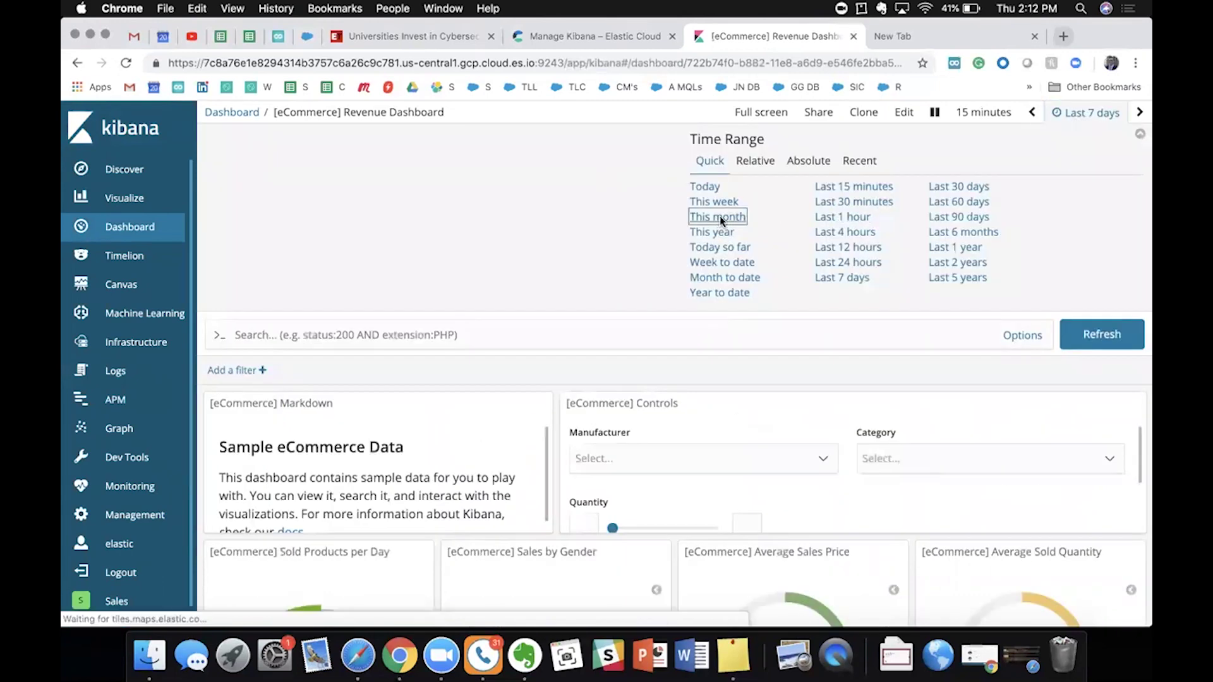
pyautogui.click(719, 216)
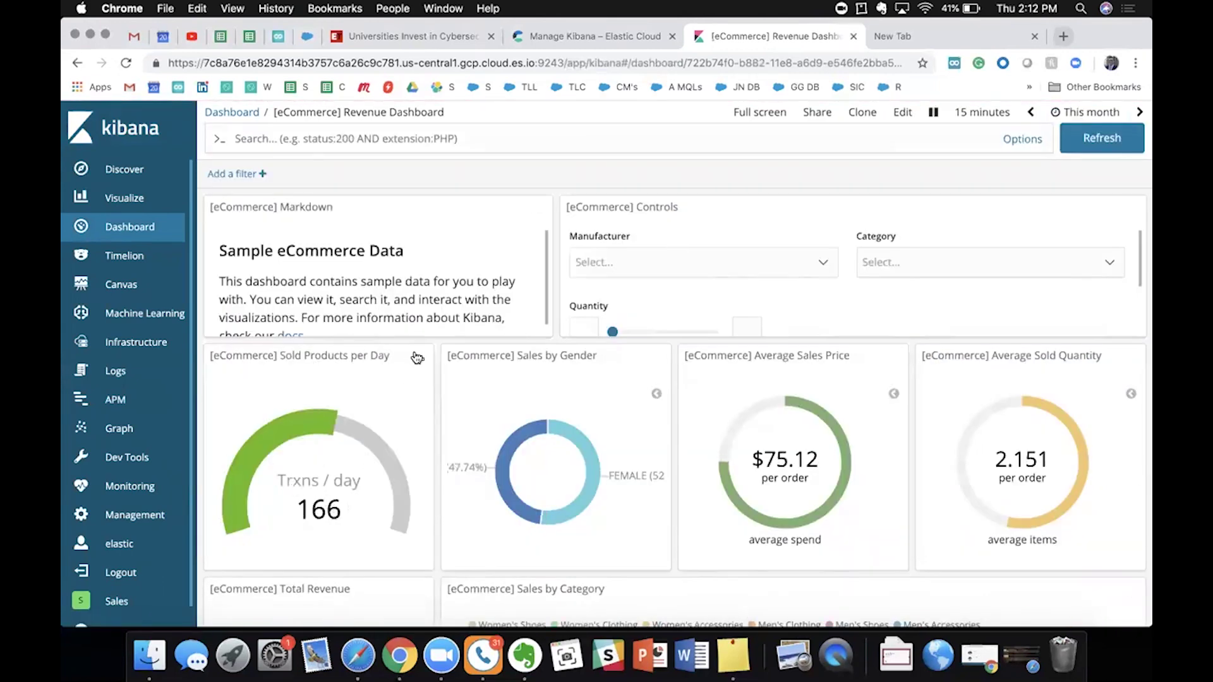
pyautogui.scroll(-2, 440, 399)
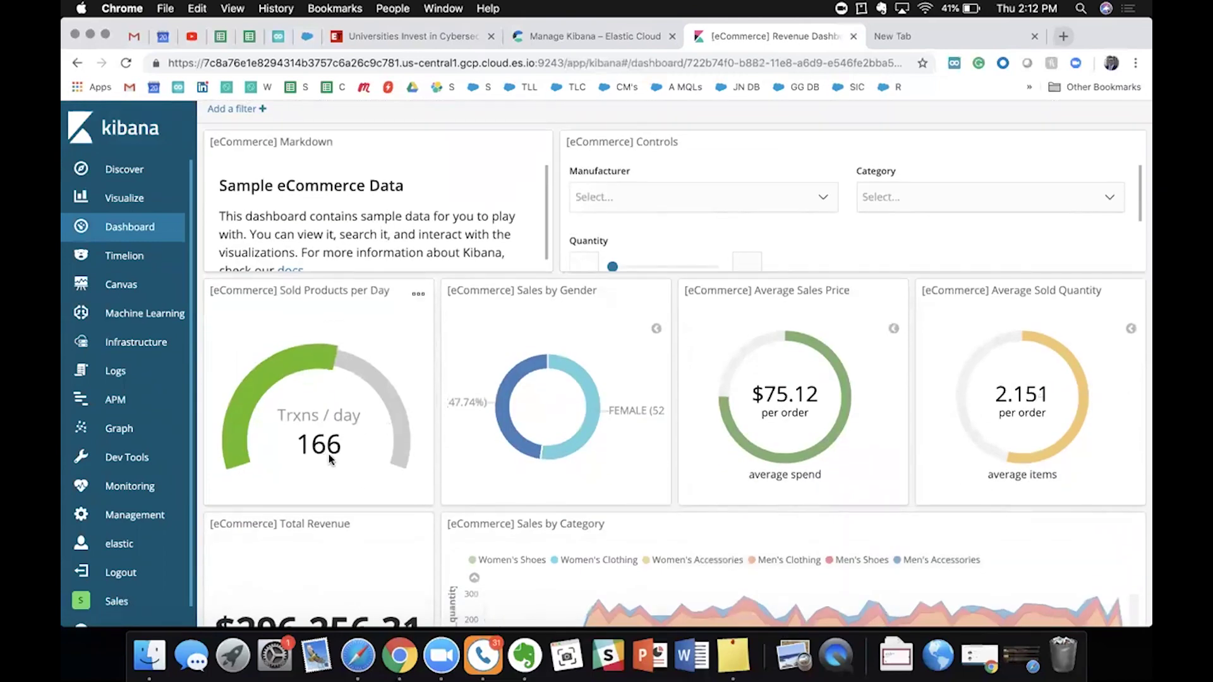
pyautogui.scroll(2, 373, 439)
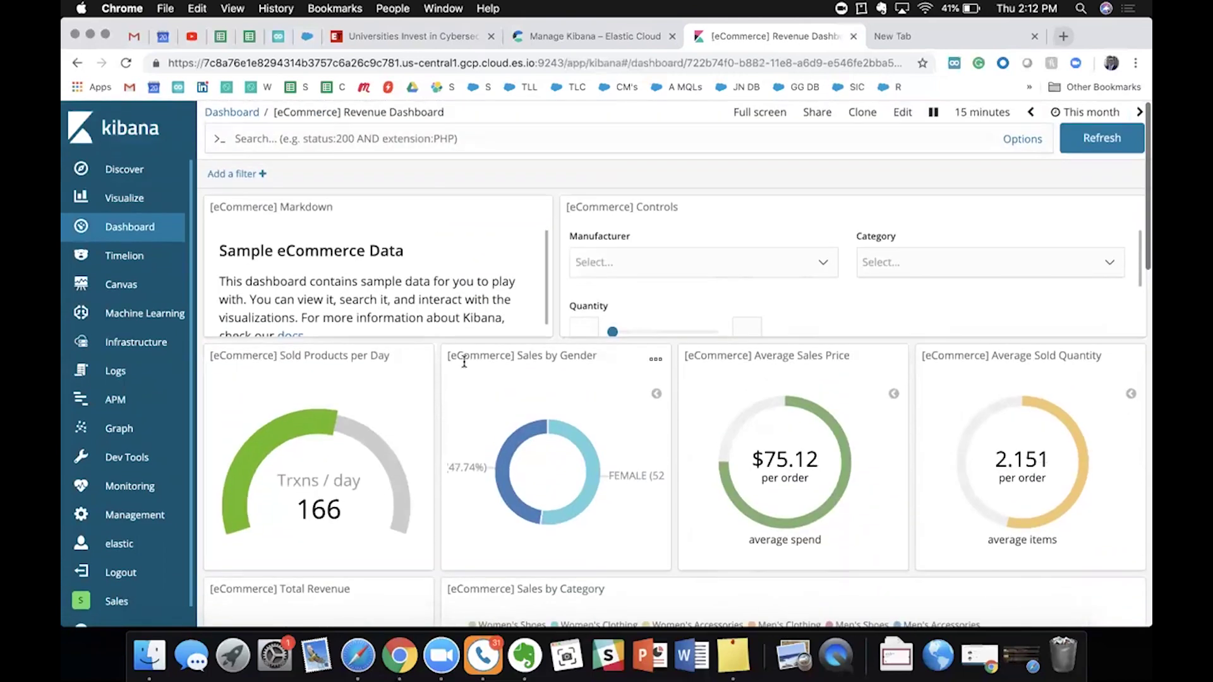
pyautogui.click(1074, 113)
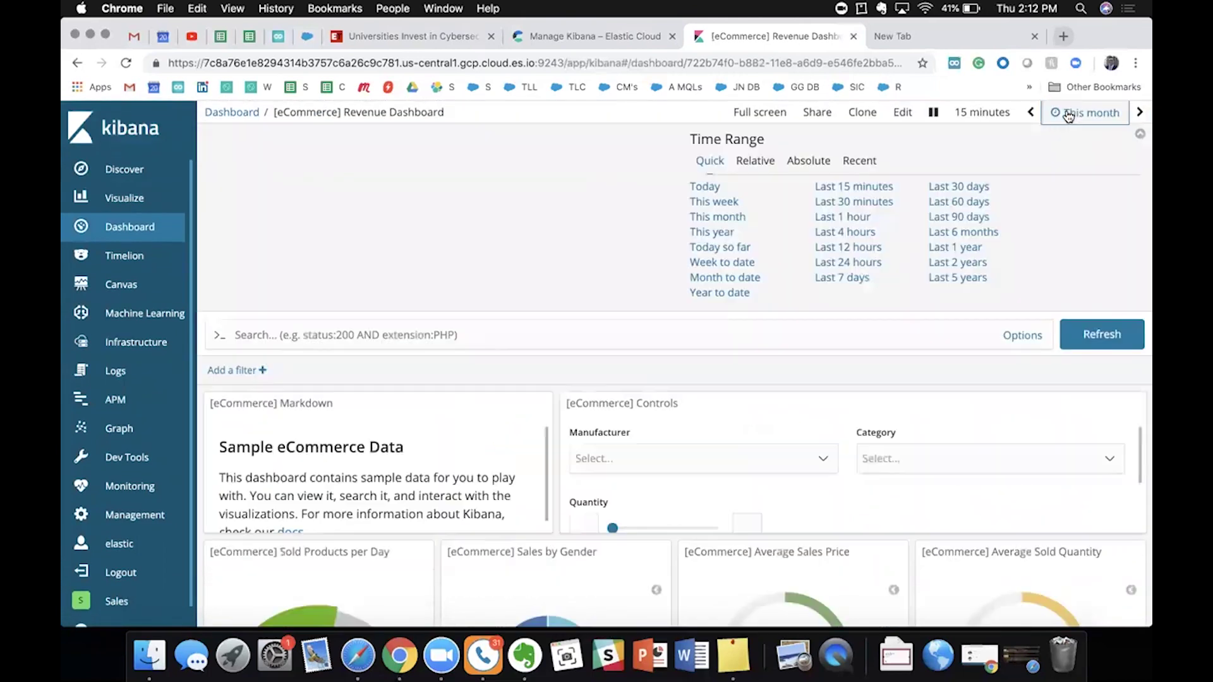
pyautogui.click(714, 203)
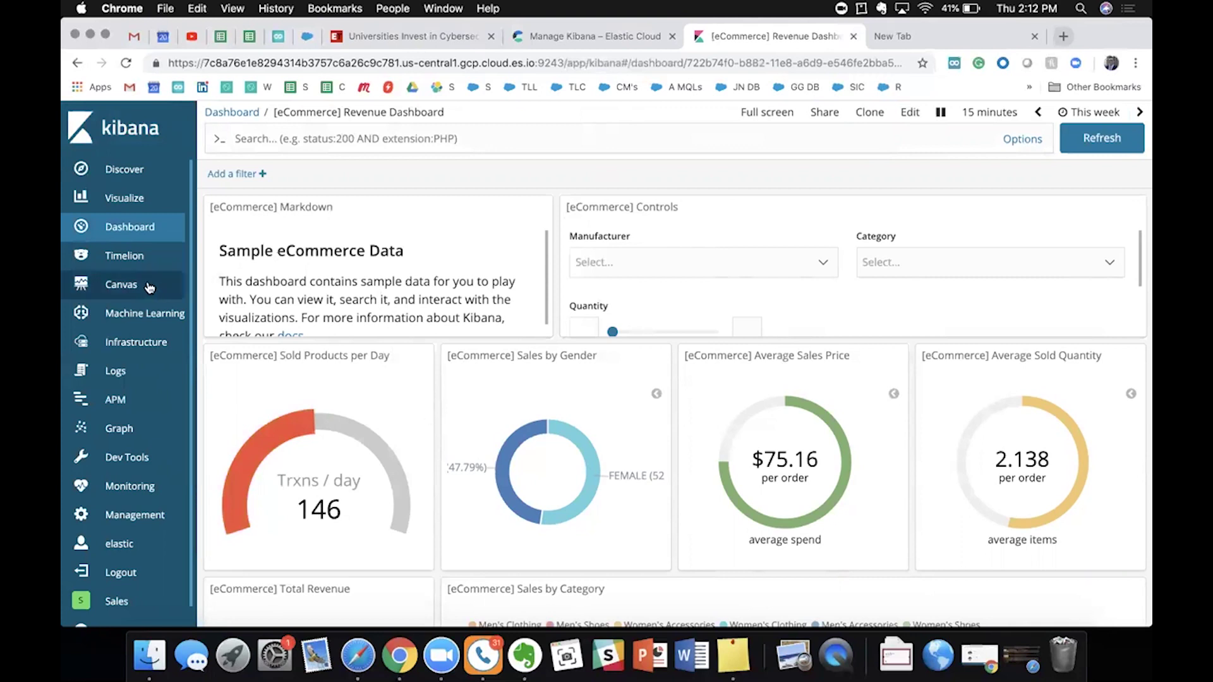
pyautogui.click(149, 287)
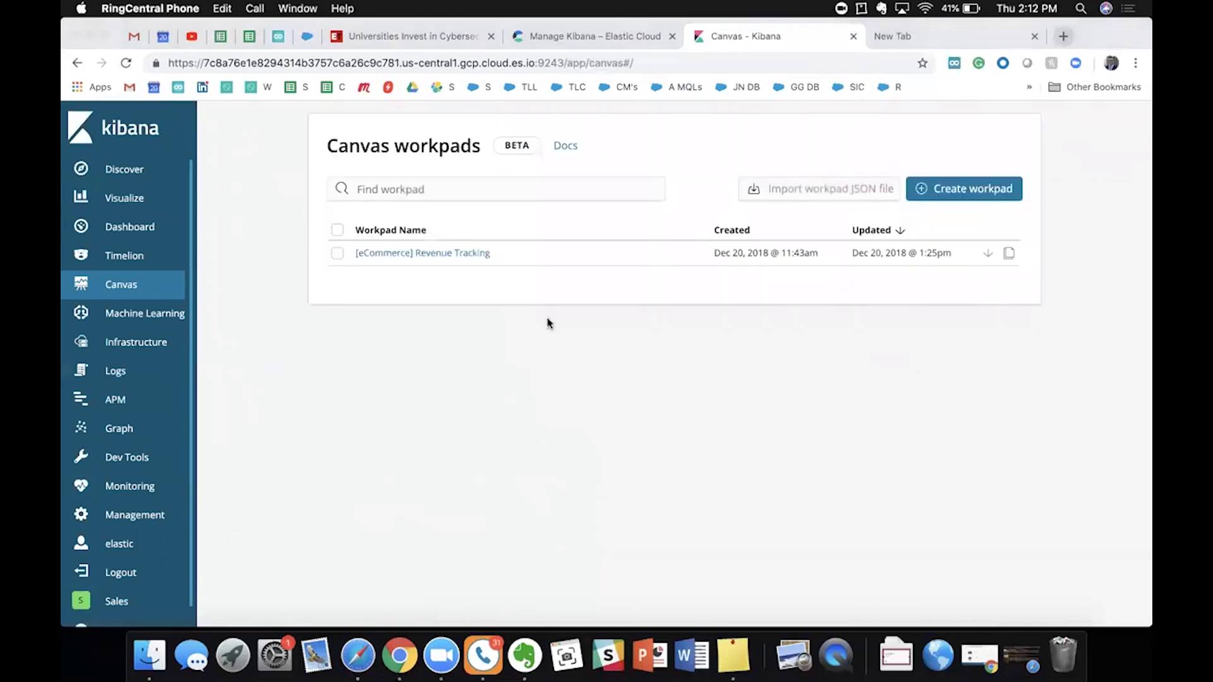
# Step: Open the [eCommerce] Revenue Tracking workpad, browse it, and bring up the space switcher
pyautogui.click(458, 258)
pyautogui.click(457, 258)
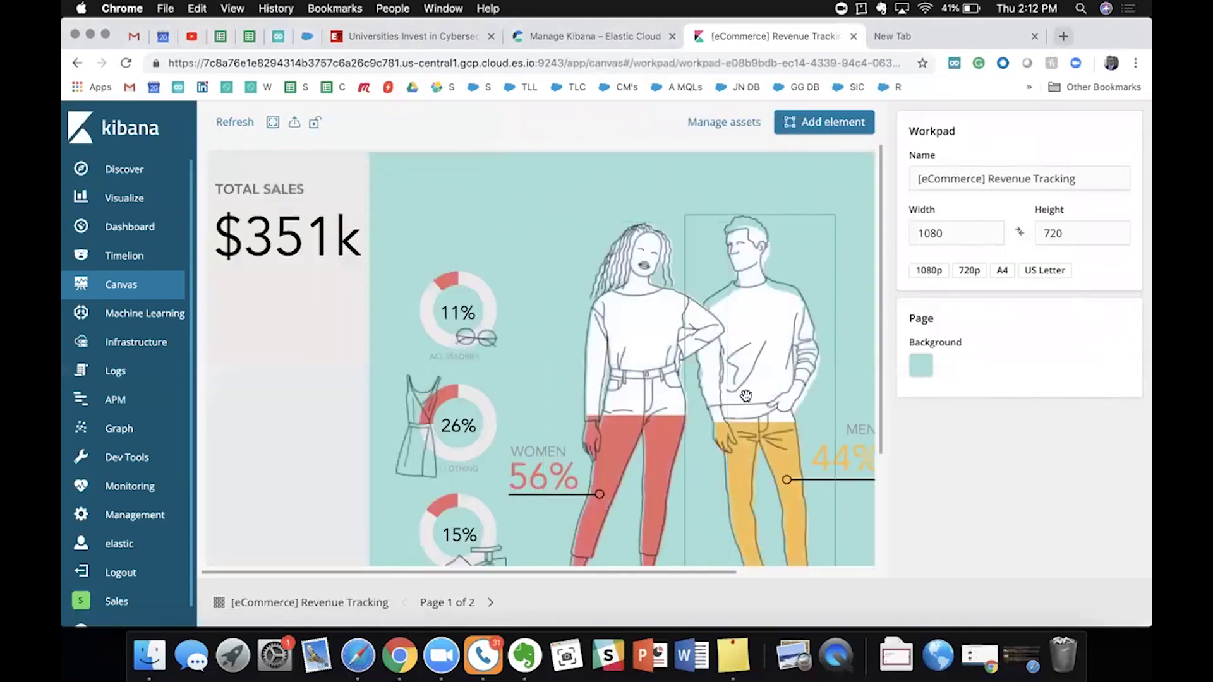
pyautogui.scroll(-2, 746, 395)
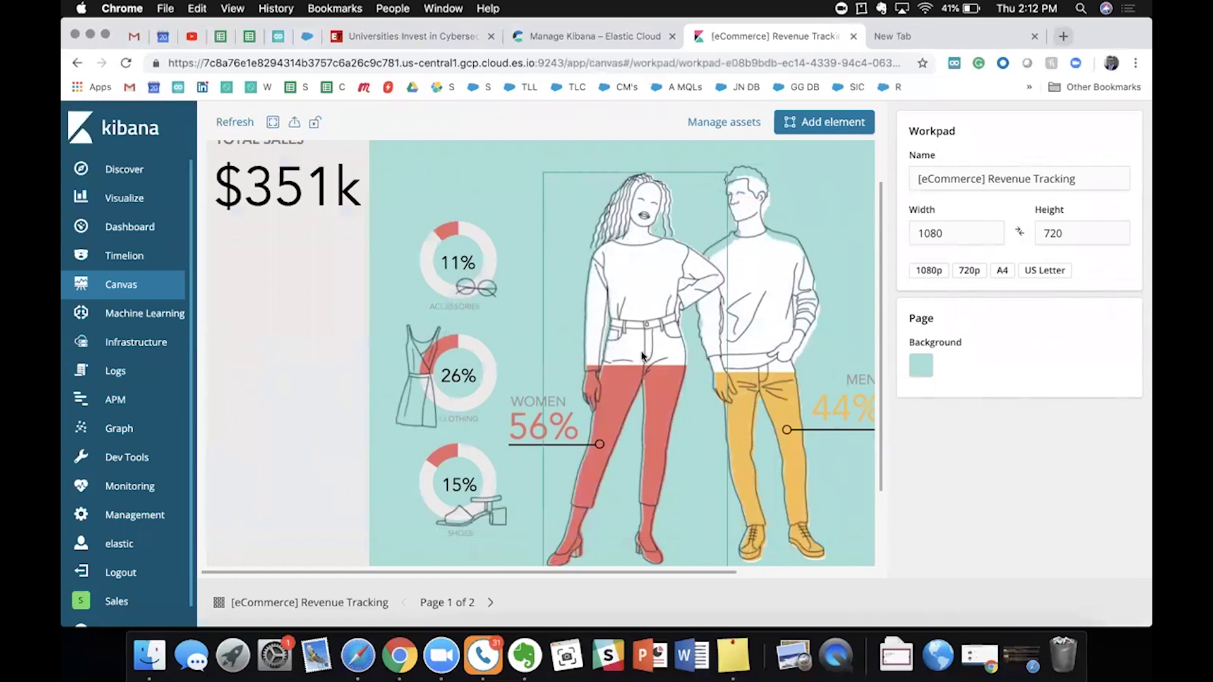
pyautogui.scroll(2, 655, 355)
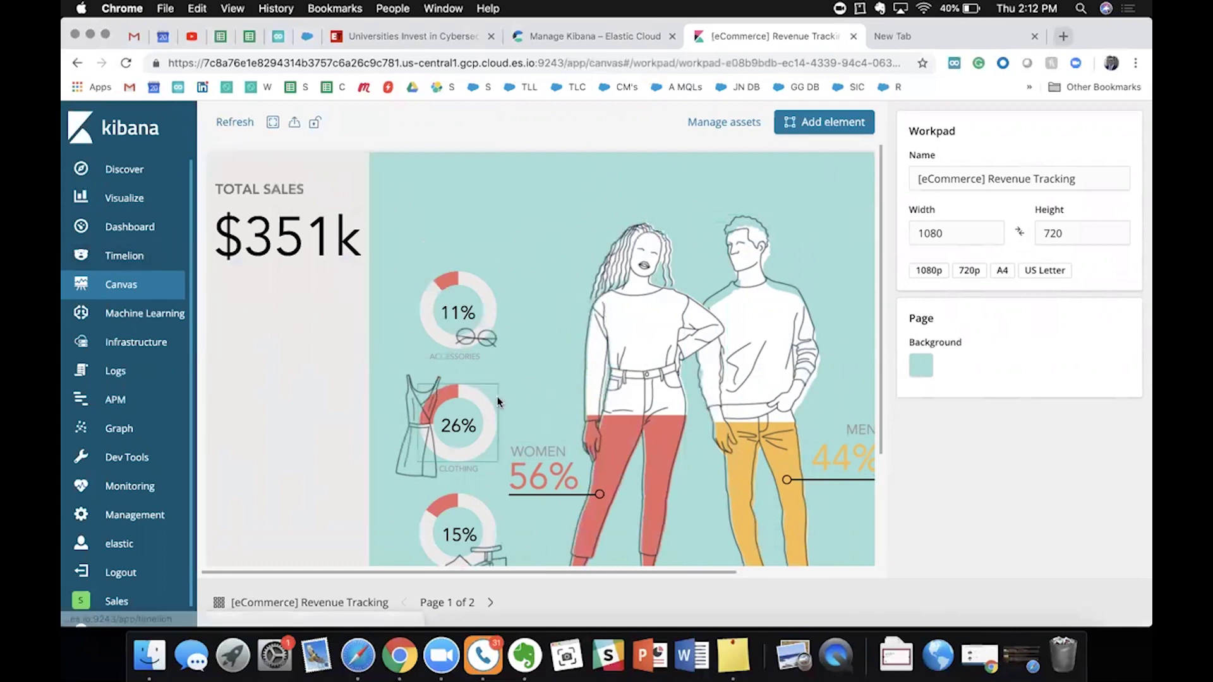
pyautogui.scroll(-3, 411, 398)
pyautogui.scroll(-1, 161, 443)
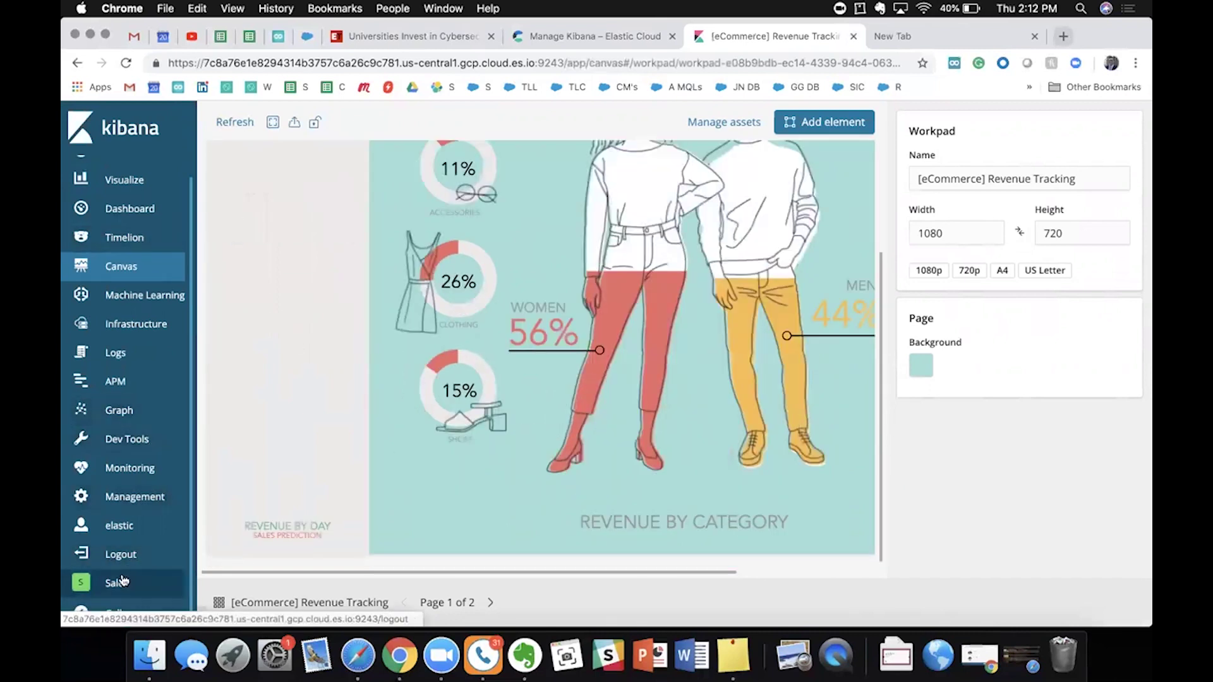
pyautogui.click(119, 581)
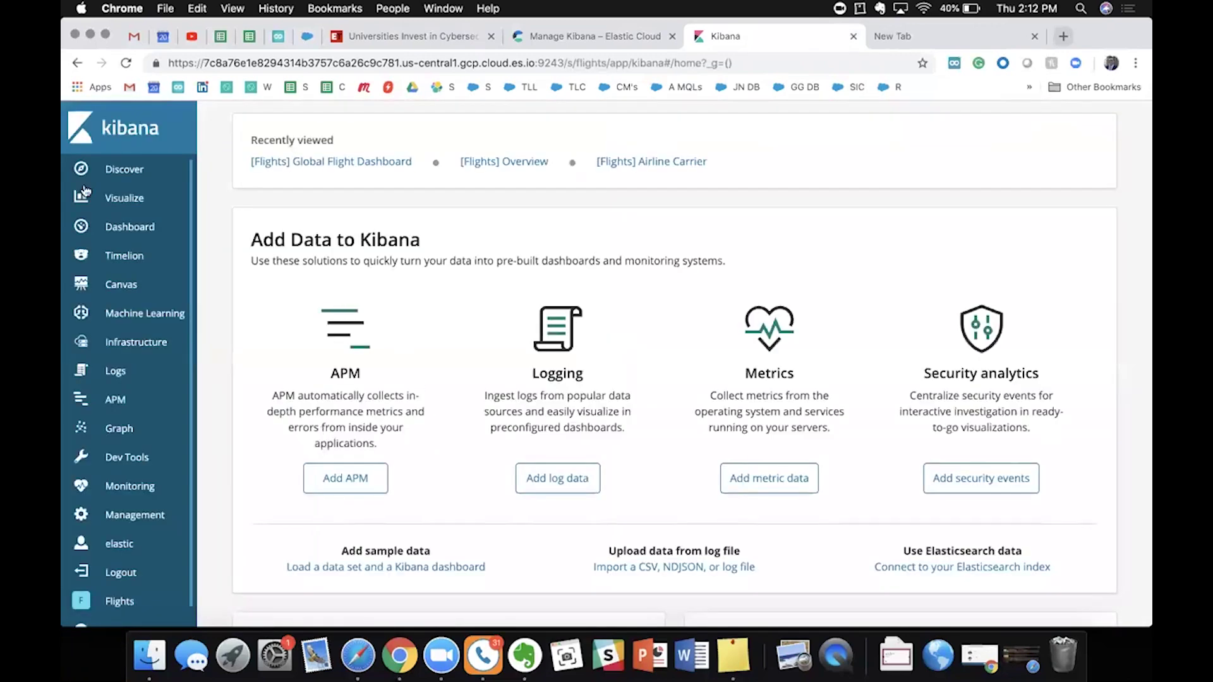
# Step: Open the Flights space's [Flights] Global Flight Dashboard showing 311 total flights
pyautogui.click(104, 226)
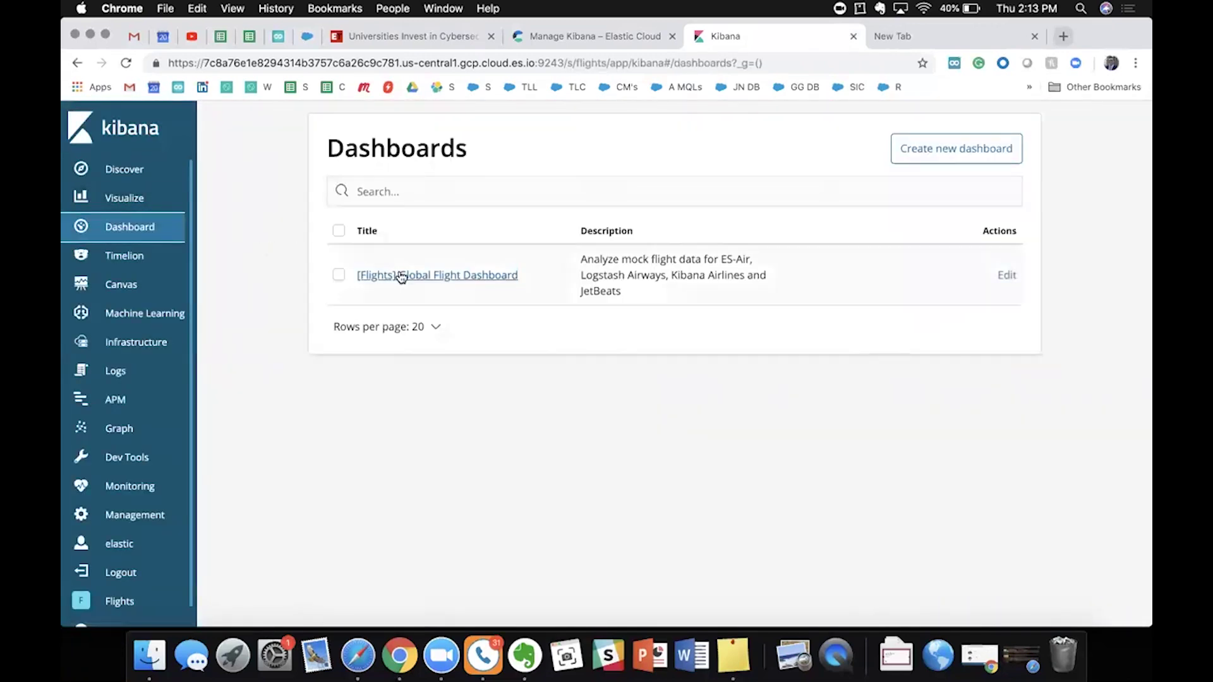
pyautogui.click(401, 274)
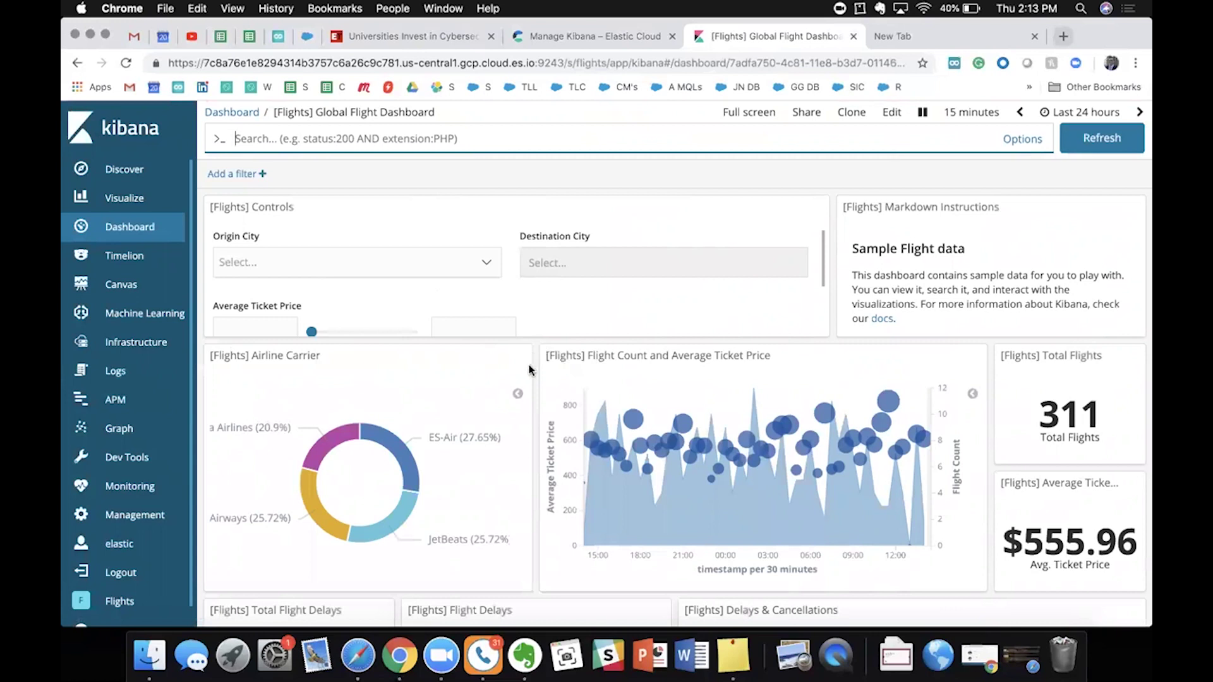
pyautogui.scroll(-1, 139, 467)
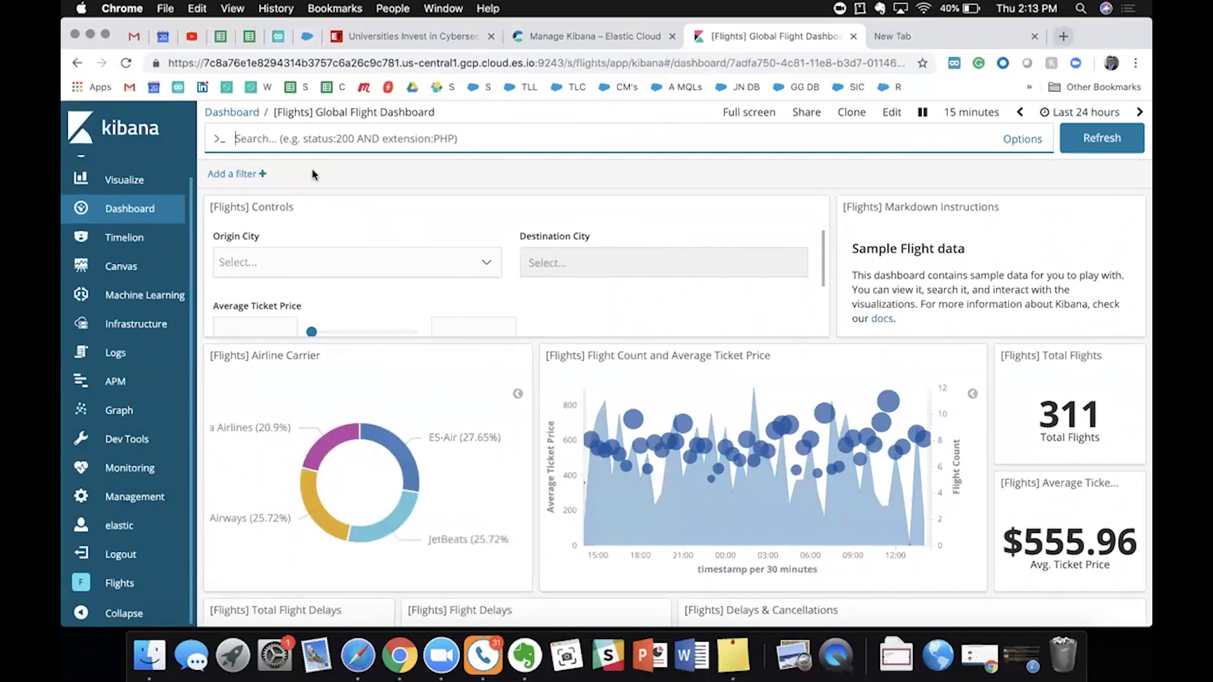
# Step: Turn on query features and filter the Flights dashboard by dayOfWeek : 1
pyautogui.click(1029, 139)
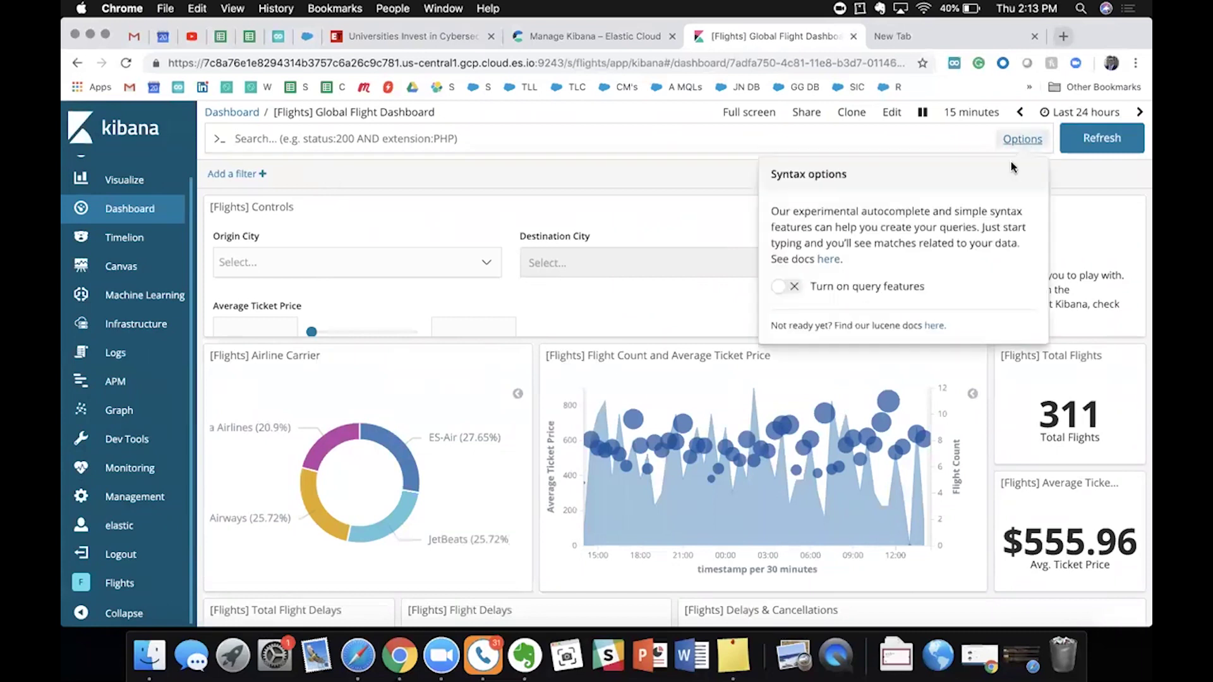
pyautogui.click(778, 287)
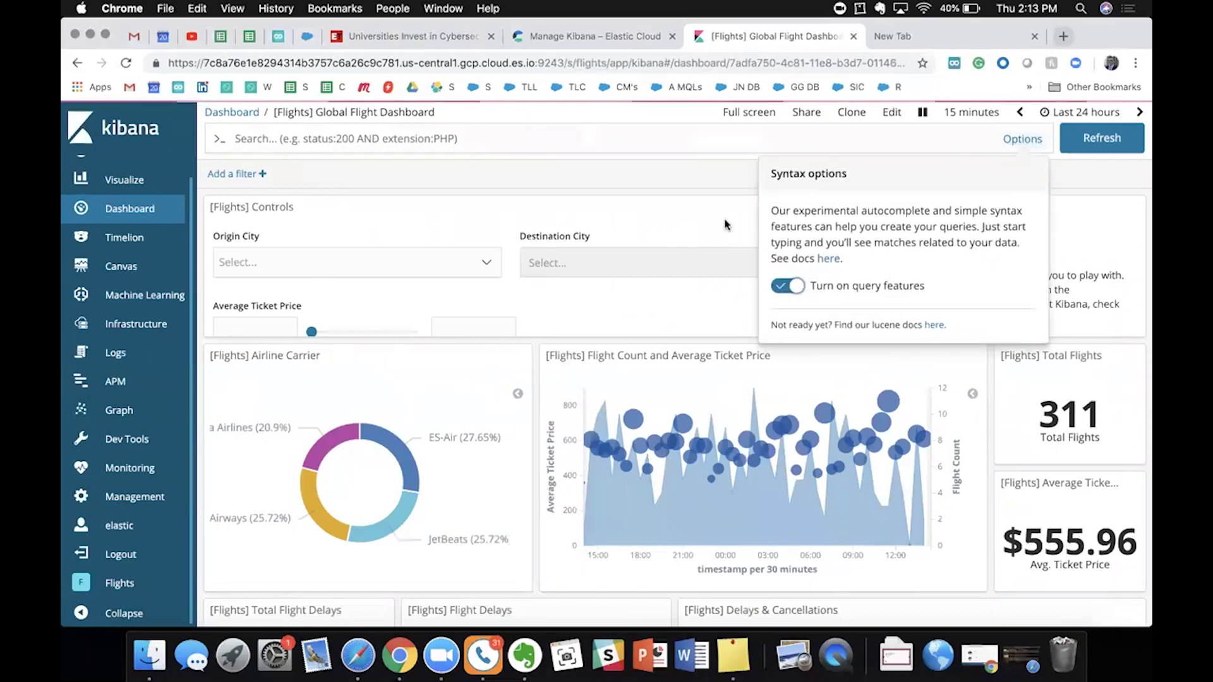
pyautogui.click(556, 137)
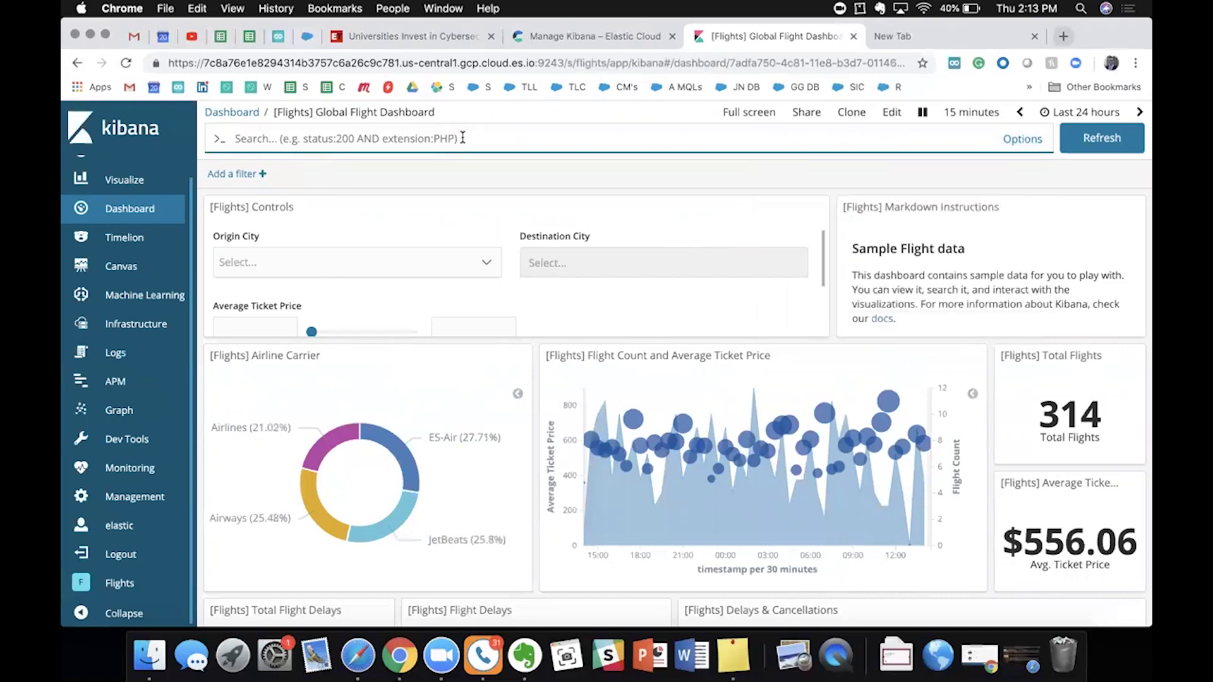
pyautogui.write('da')
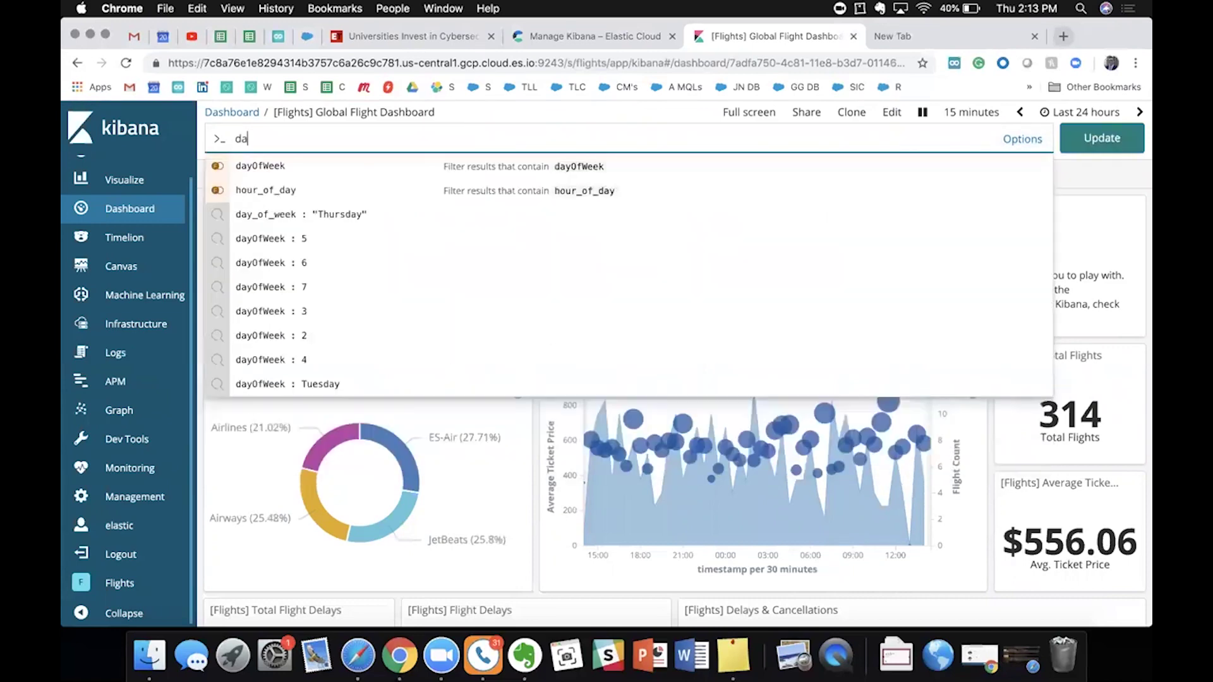
pyautogui.click(478, 167)
pyautogui.click(488, 167)
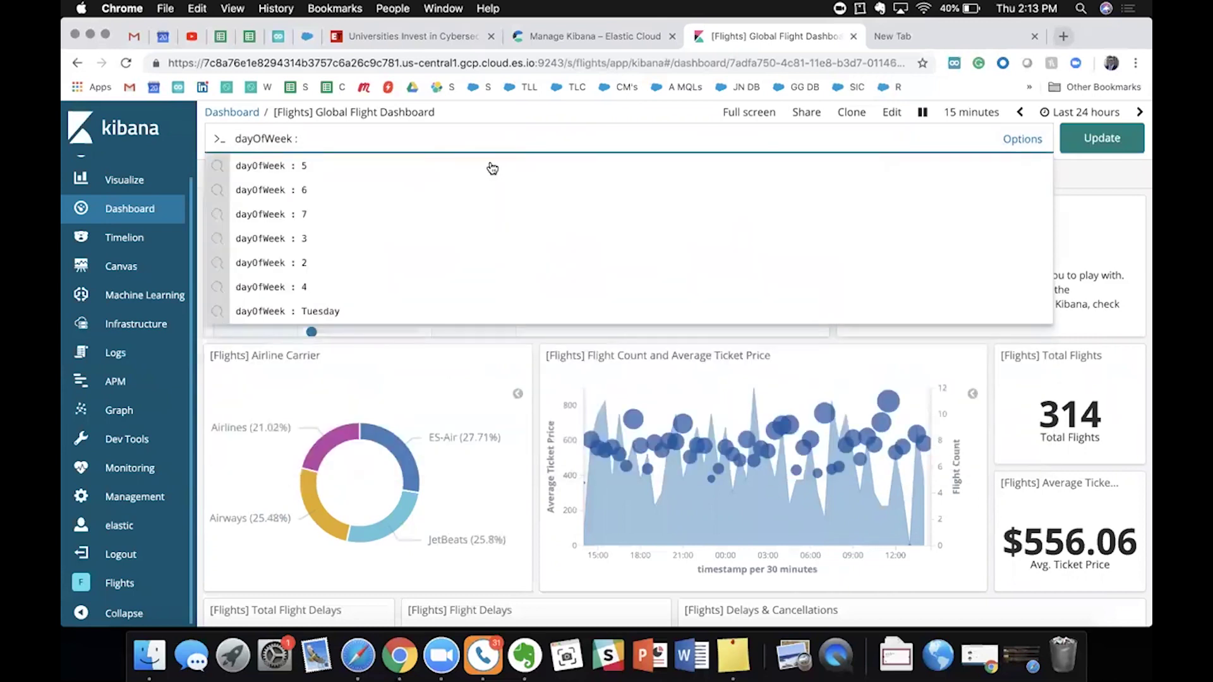
pyautogui.click(1081, 150)
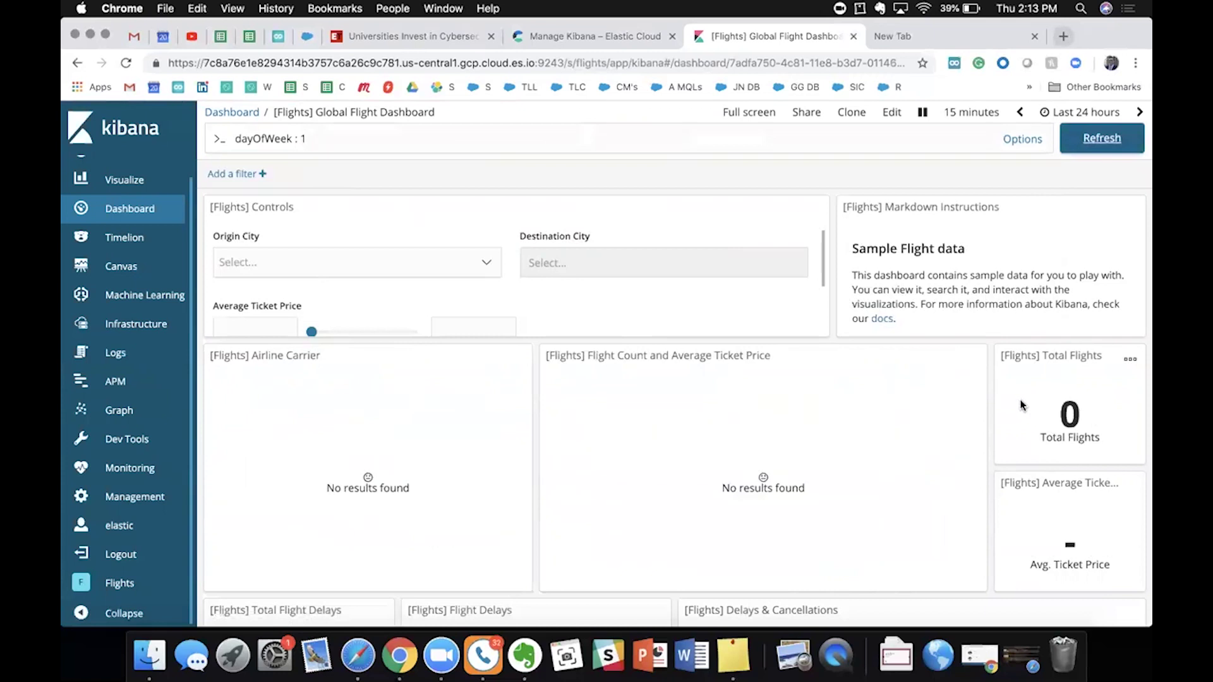
pyautogui.click(745, 133)
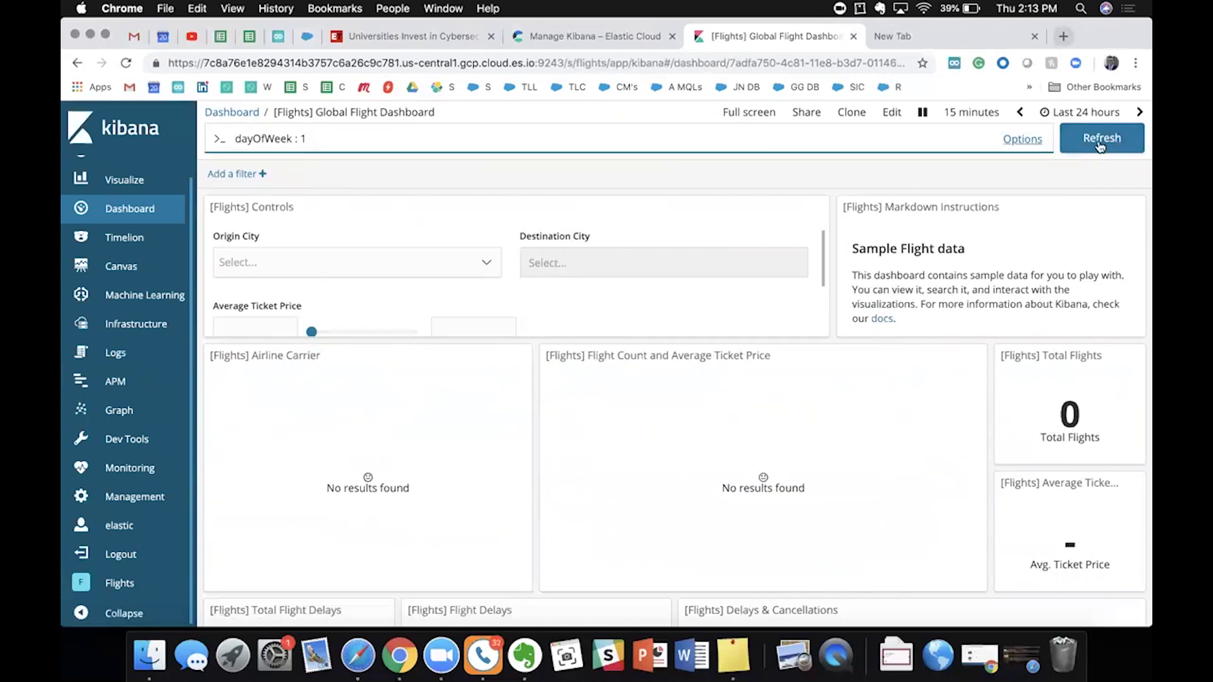
# Step: Set the Flights dashboard time range to Last 60 days, refresh, and review the panels
pyautogui.click(1102, 112)
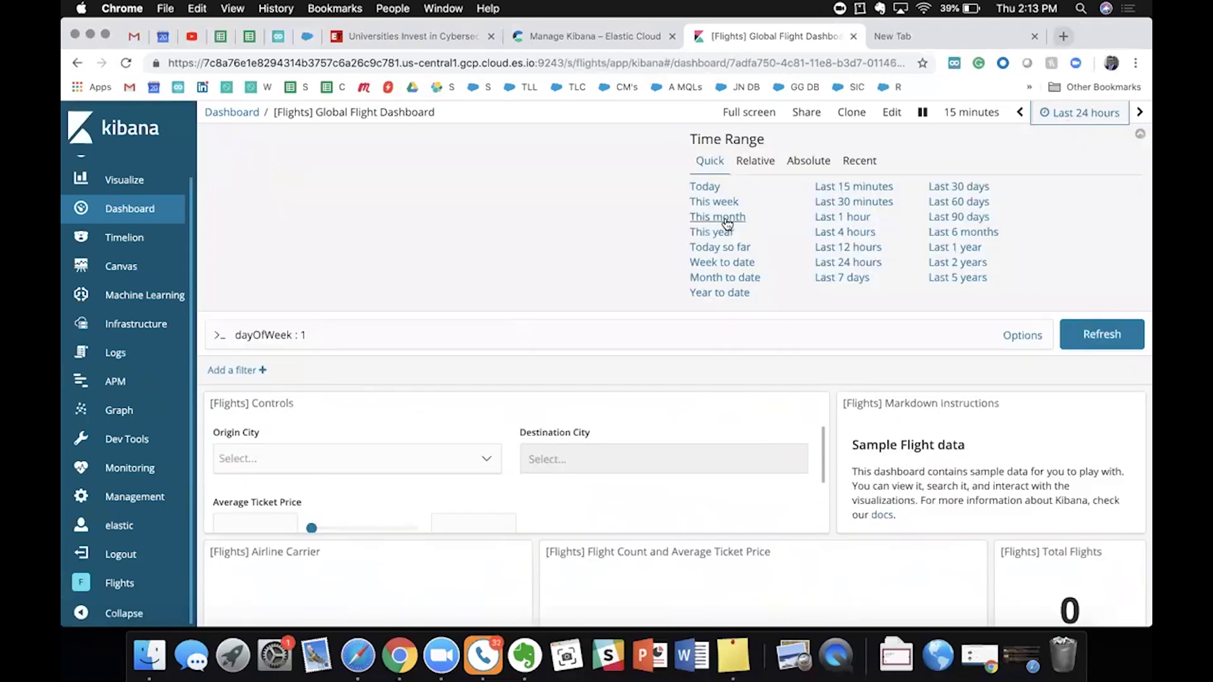
pyautogui.click(955, 201)
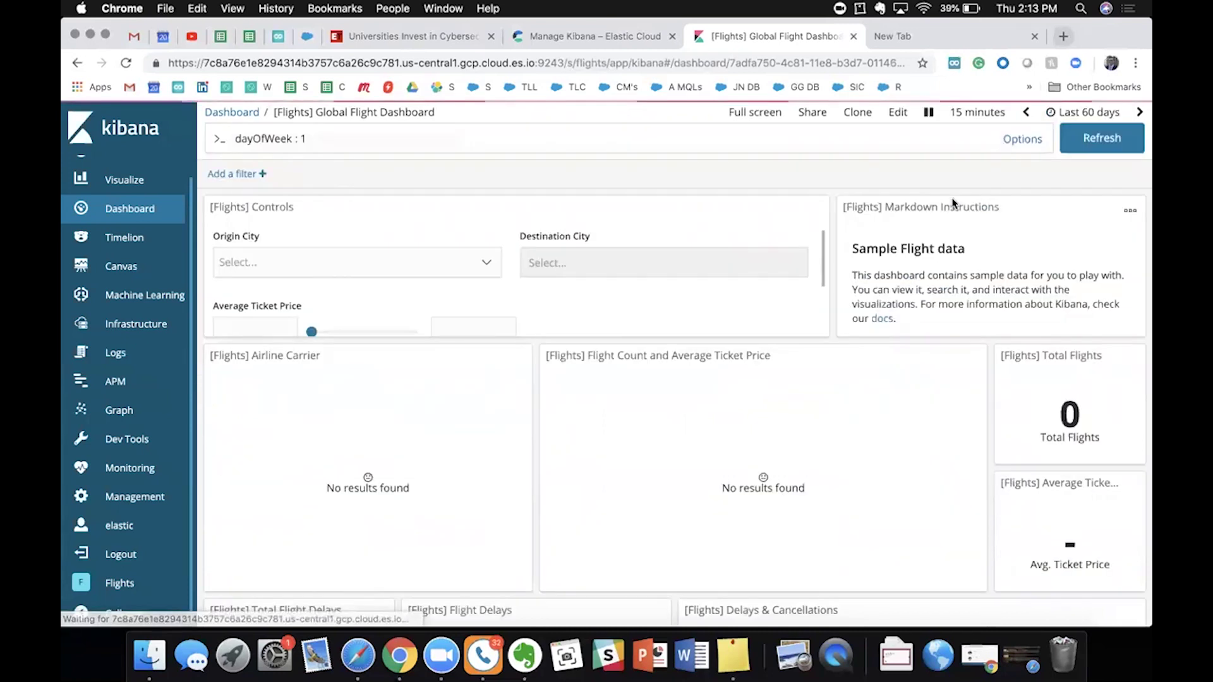
pyautogui.click(1085, 139)
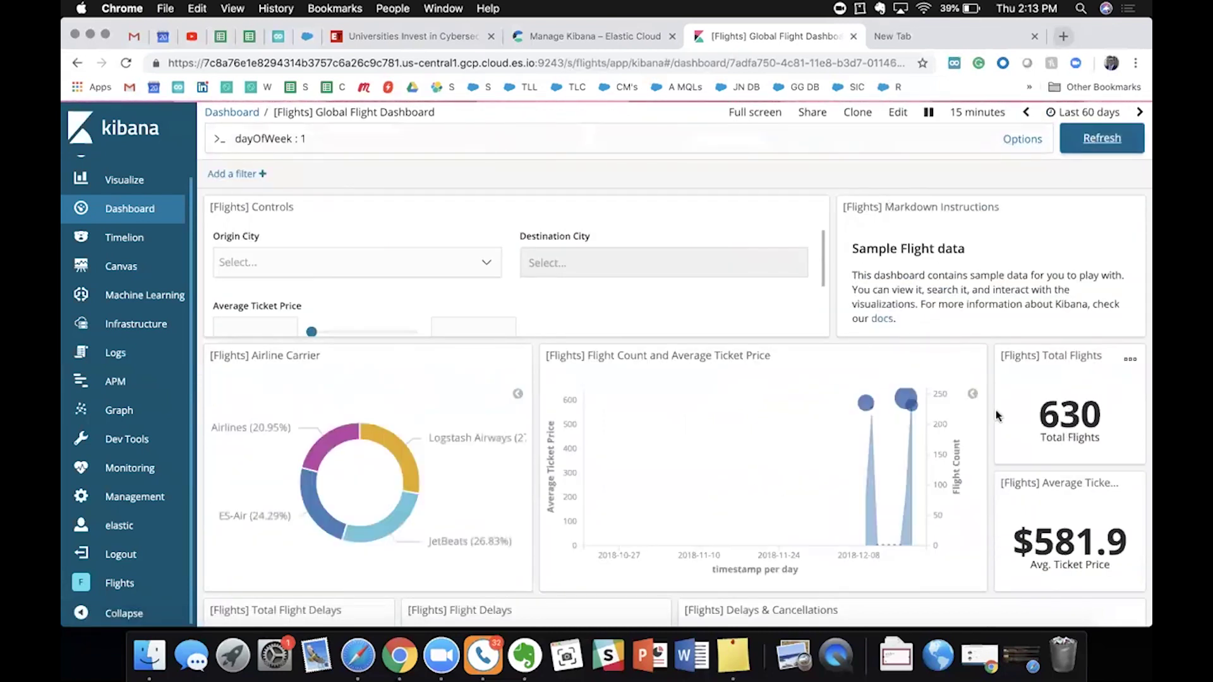
pyautogui.scroll(-3, 582, 432)
pyautogui.scroll(-3, 582, 432)
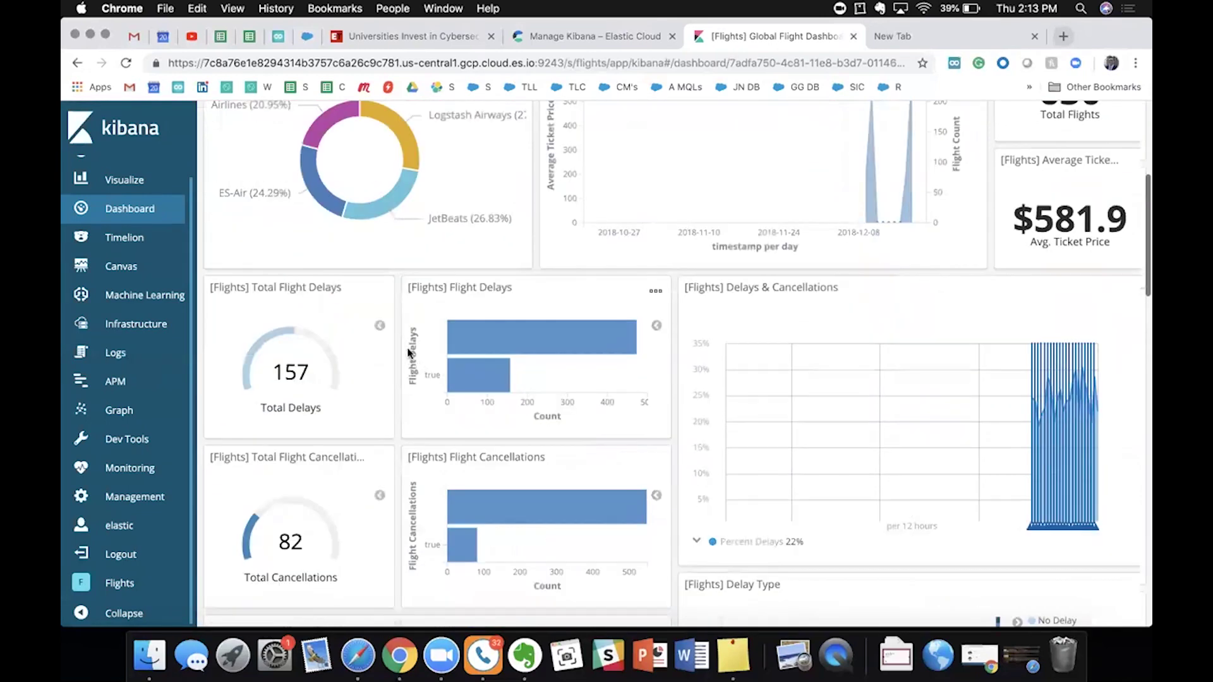
pyautogui.scroll(5, 407, 352)
pyautogui.scroll(1, 434, 306)
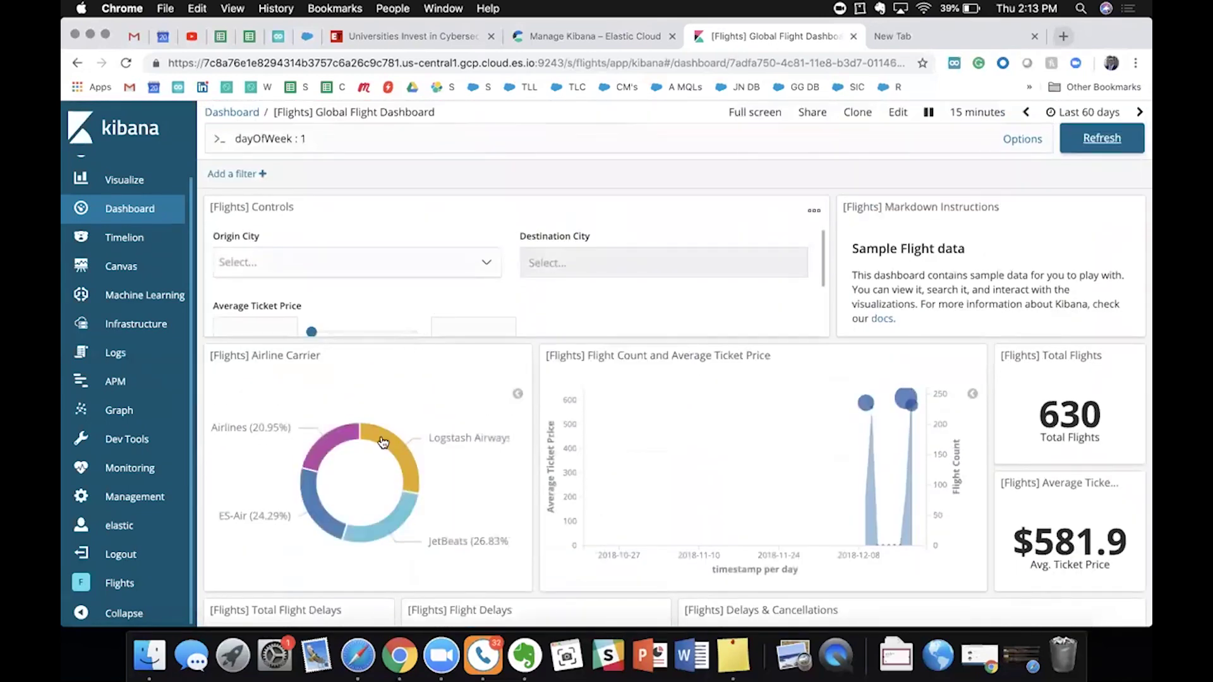
pyautogui.scroll(-10, 400, 348)
pyautogui.scroll(3, 400, 348)
pyautogui.scroll(-6, 398, 346)
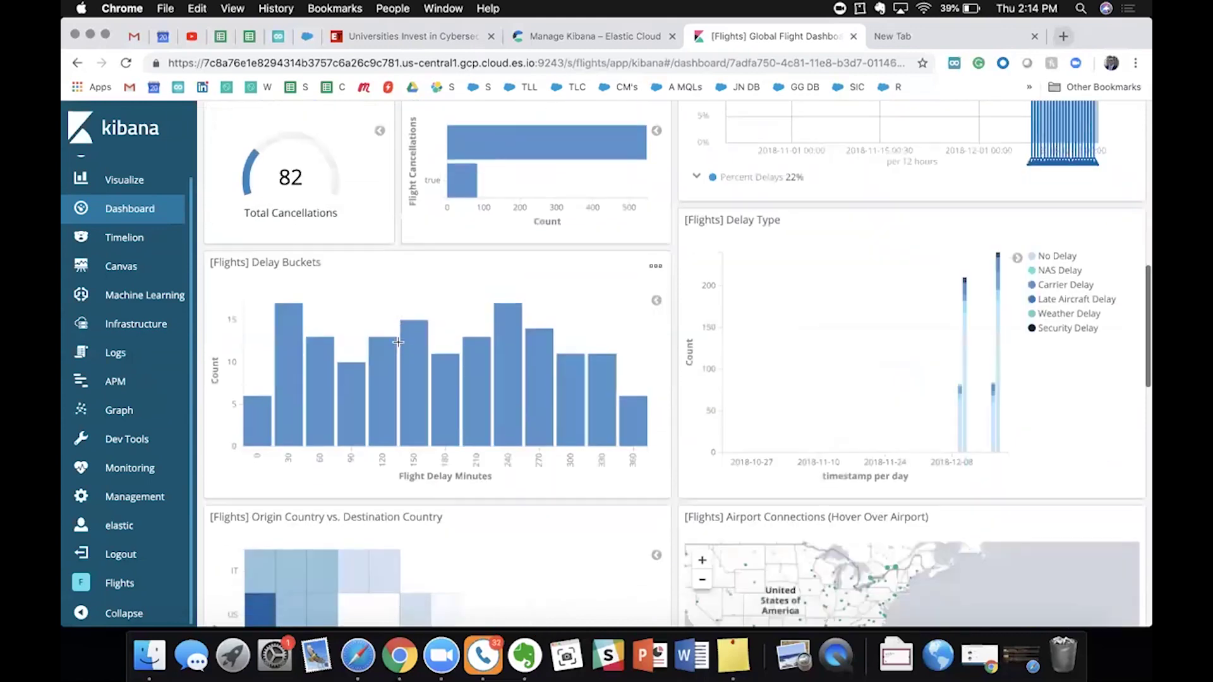
pyautogui.scroll(10, 395, 345)
pyautogui.scroll(3, 392, 344)
# Step: Filter the dashboard query to dayOfWeek : 2, then to dayOfWeek : 3
pyautogui.click(358, 140)
pyautogui.write('dayOfWeek : 2')
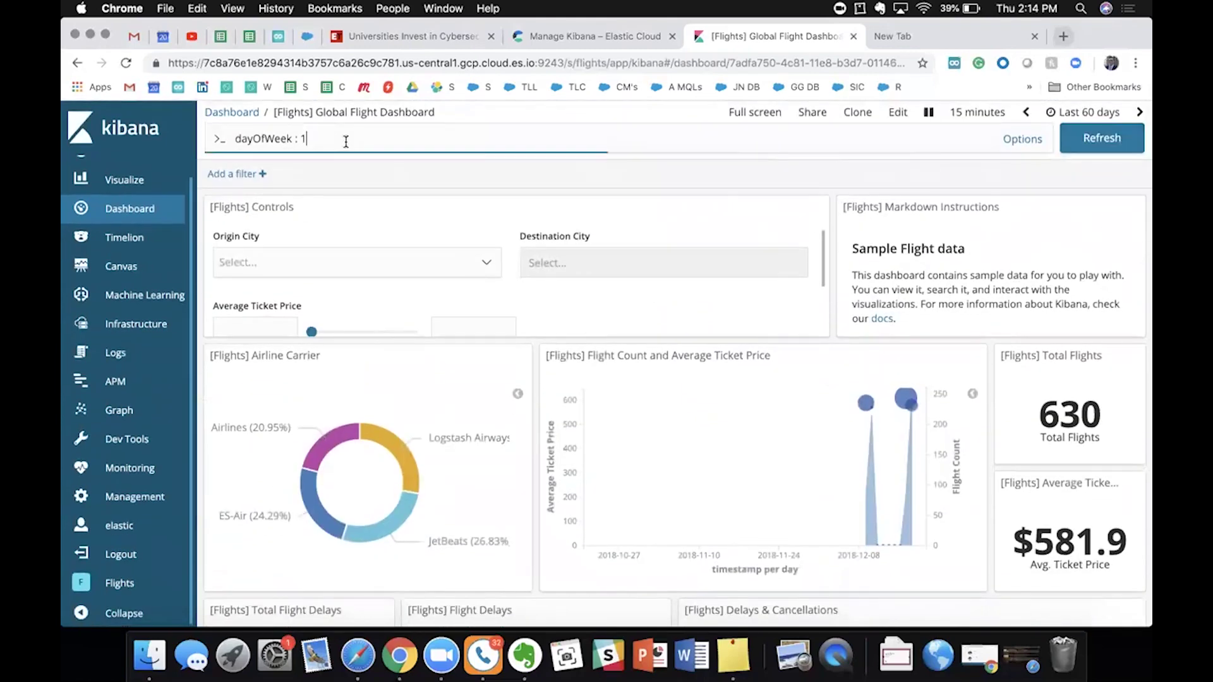
pyautogui.click(1085, 142)
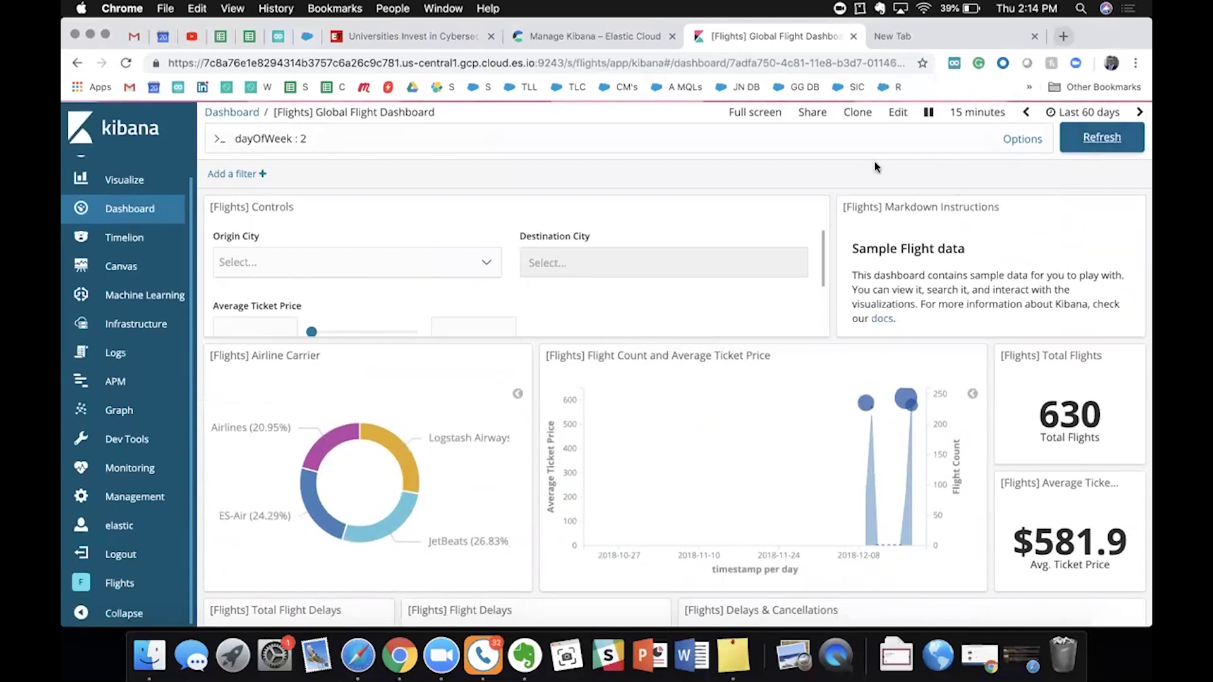
pyautogui.click(538, 137)
pyautogui.press('BackSpace')
pyautogui.write('3')
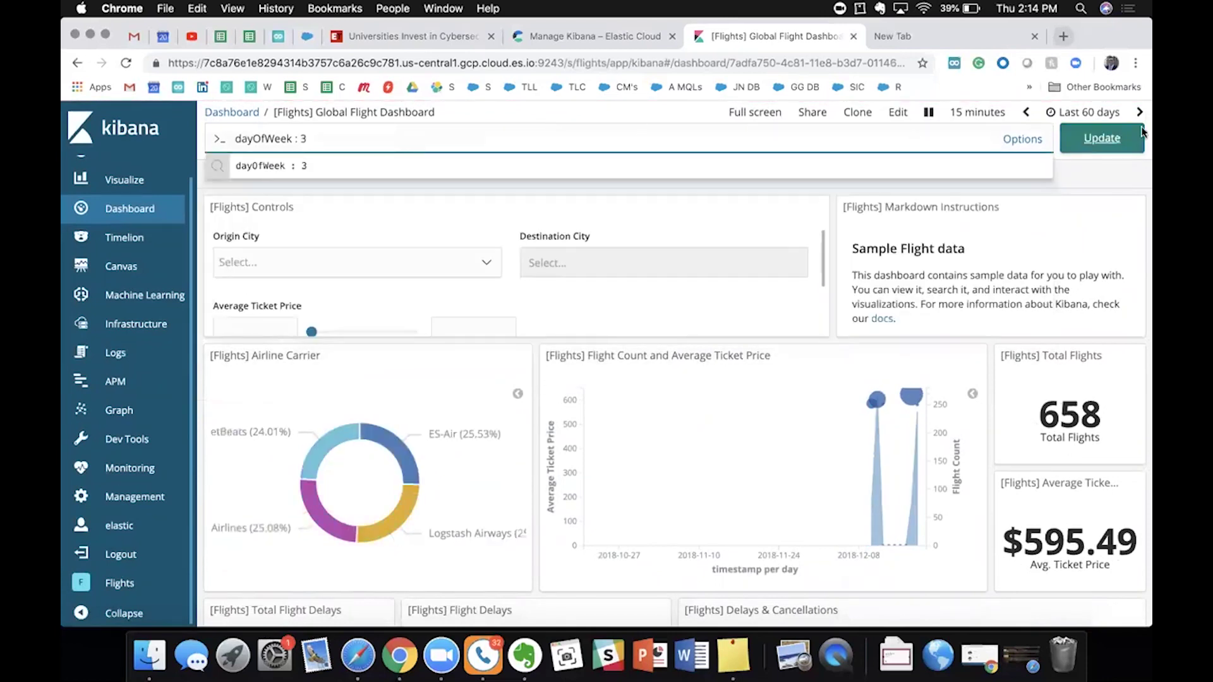
pyautogui.click(1141, 134)
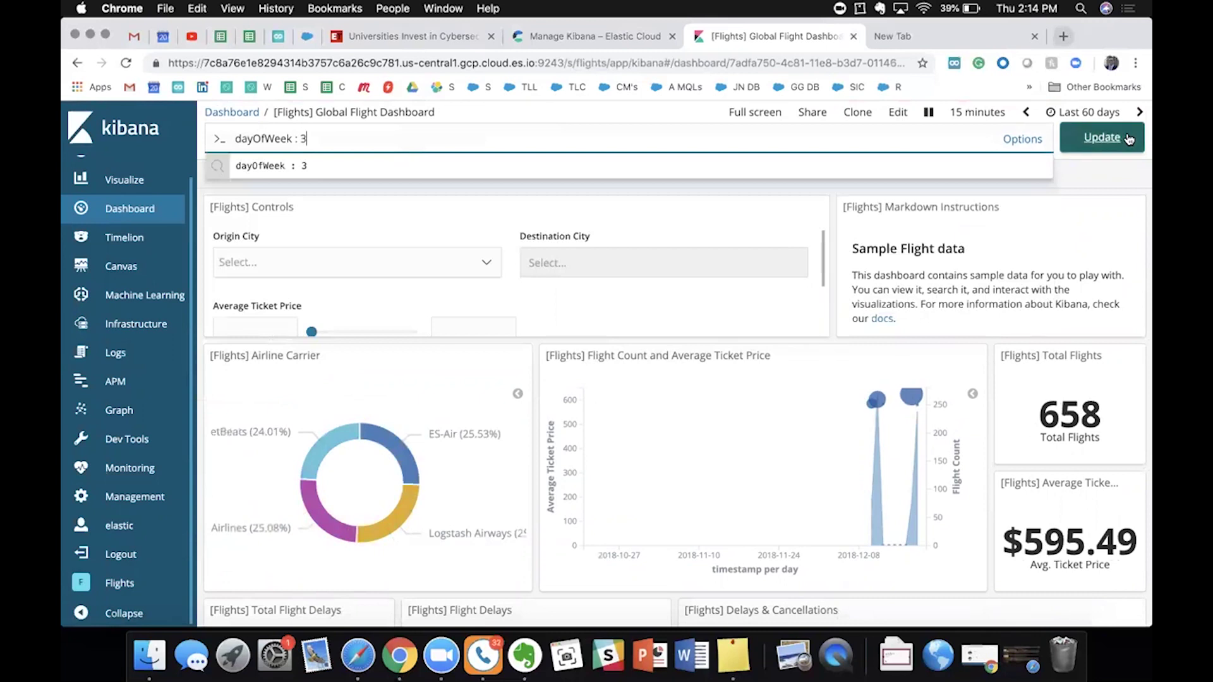
# Step: Change the query to dayOfWeek : 4, then to dayOfWeek : 5
pyautogui.click(642, 137)
pyautogui.press('BackSpace')
pyautogui.write('4')
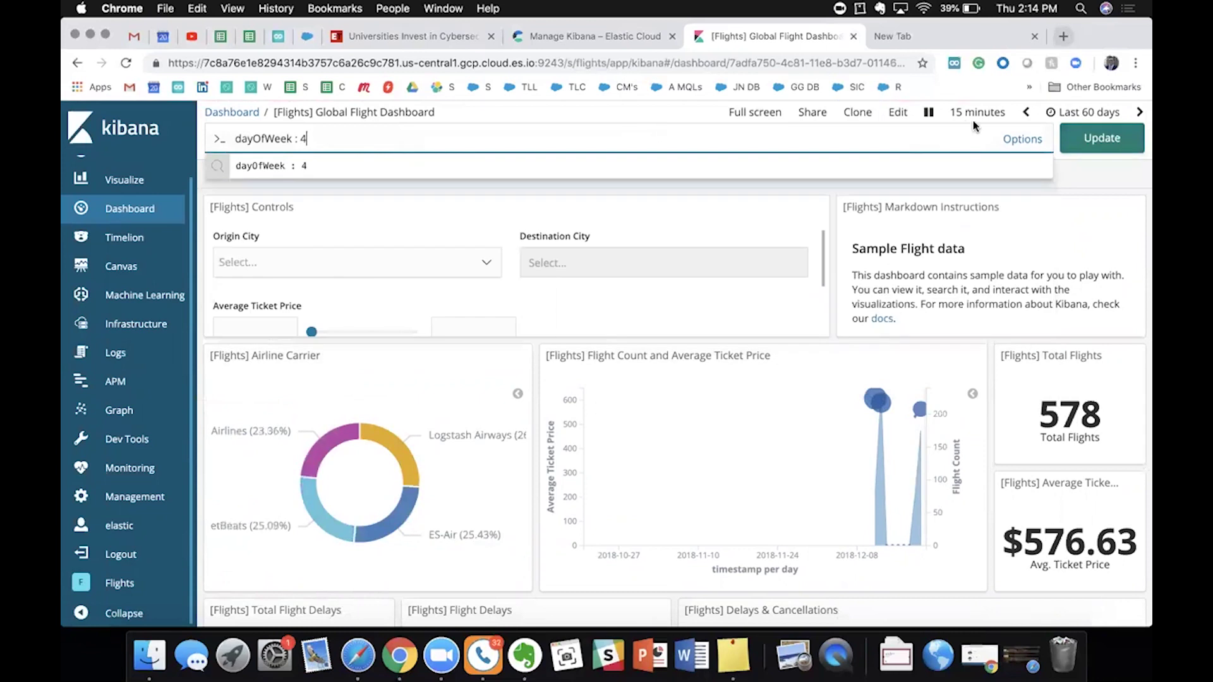
pyautogui.click(1079, 139)
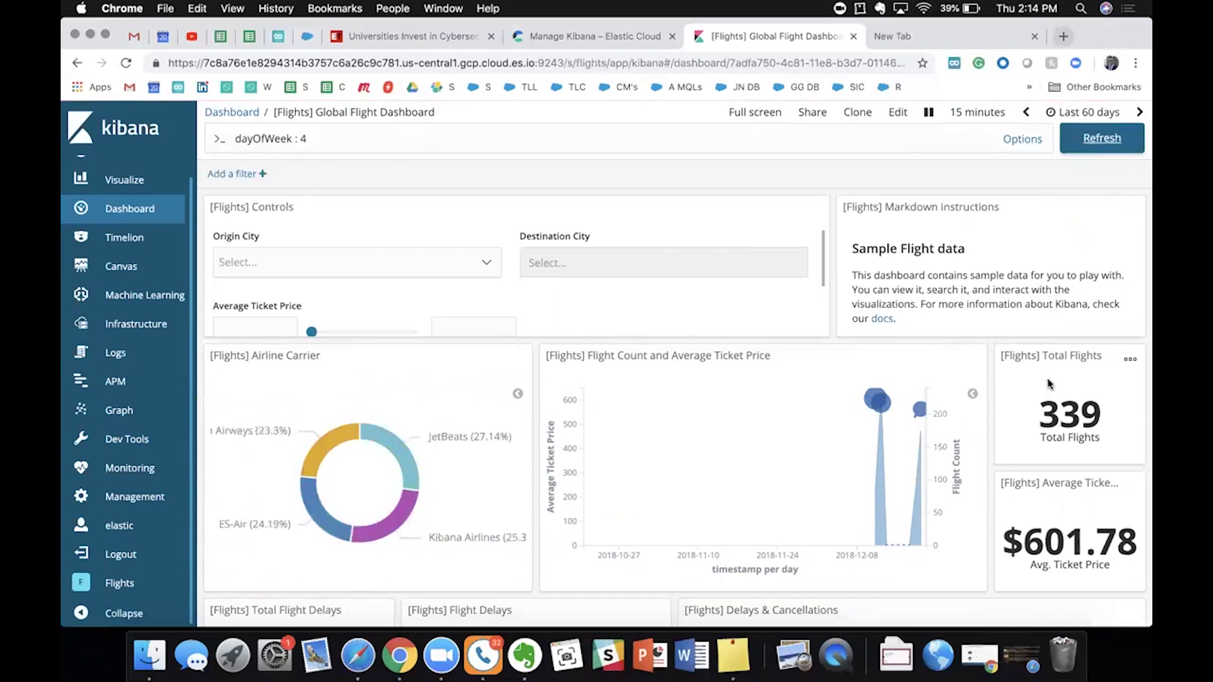
pyautogui.click(403, 140)
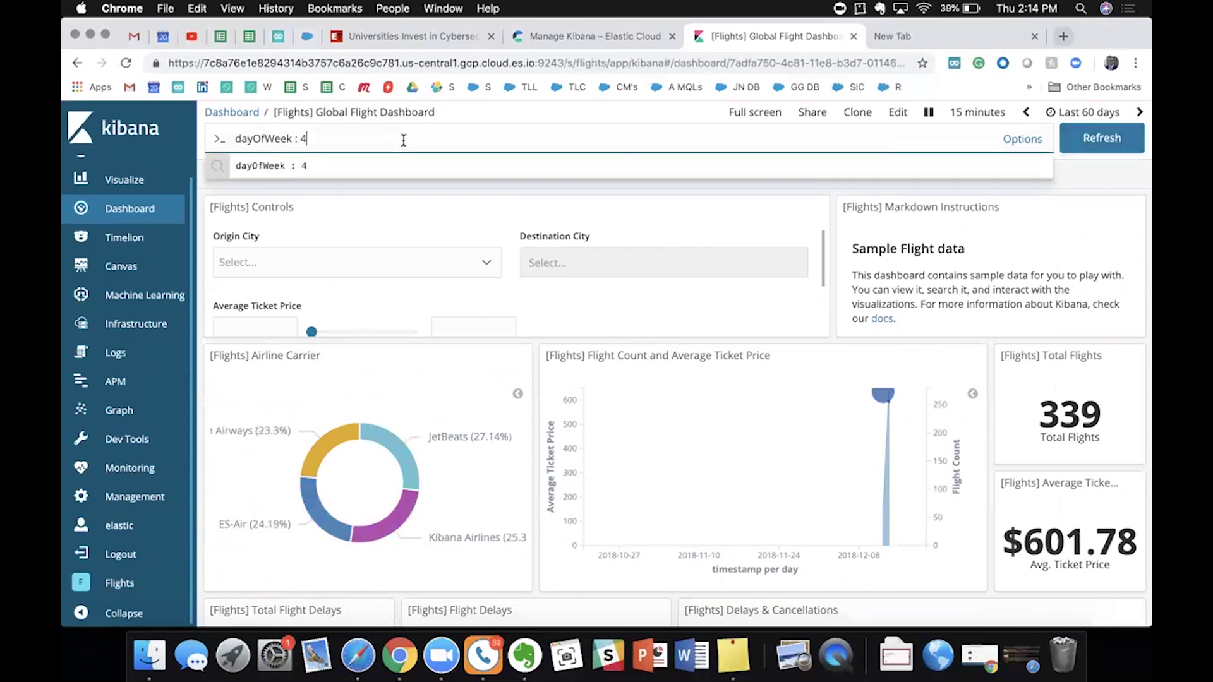
pyautogui.press('BackSpace')
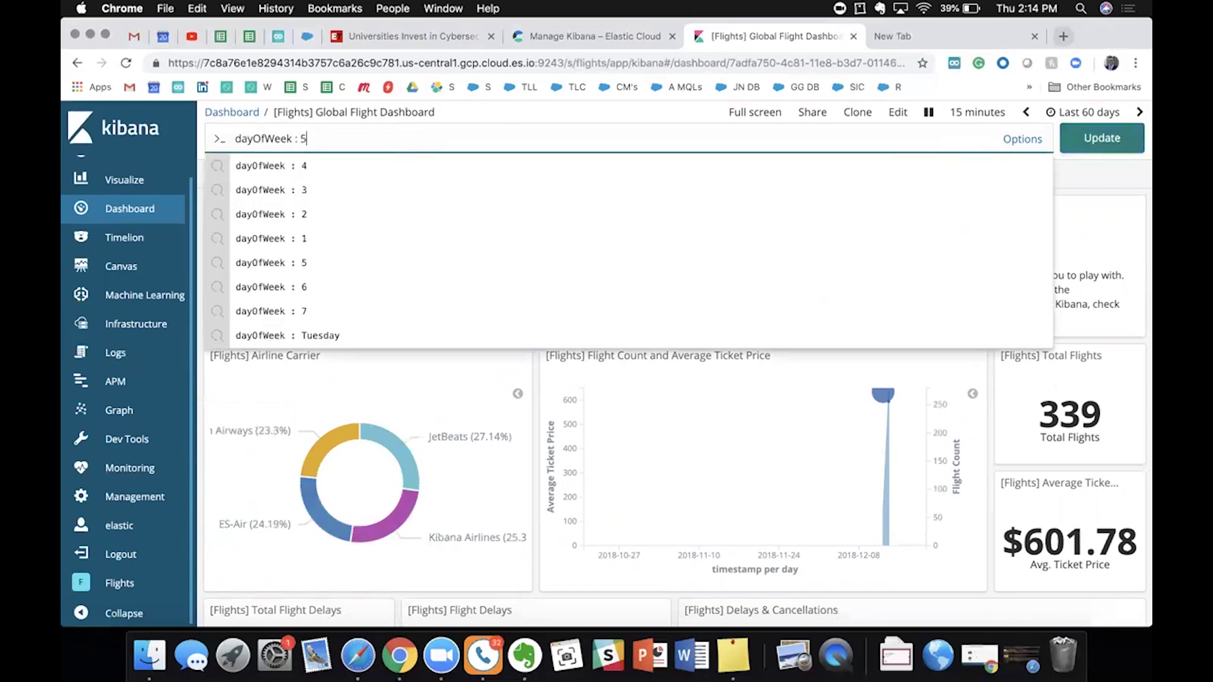
pyautogui.click(1127, 148)
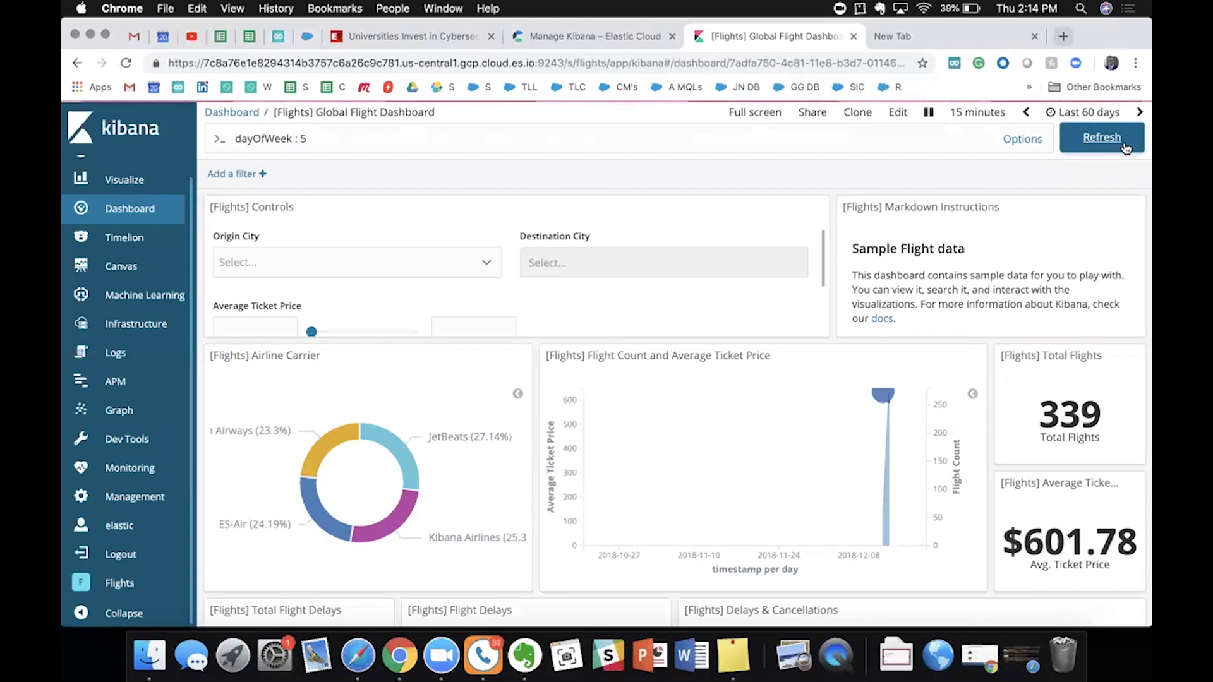
# Step: Apply the dayOfWeek : 6 query to show 214 flights at $773.69 average
pyautogui.click(643, 137)
pyautogui.write('6')
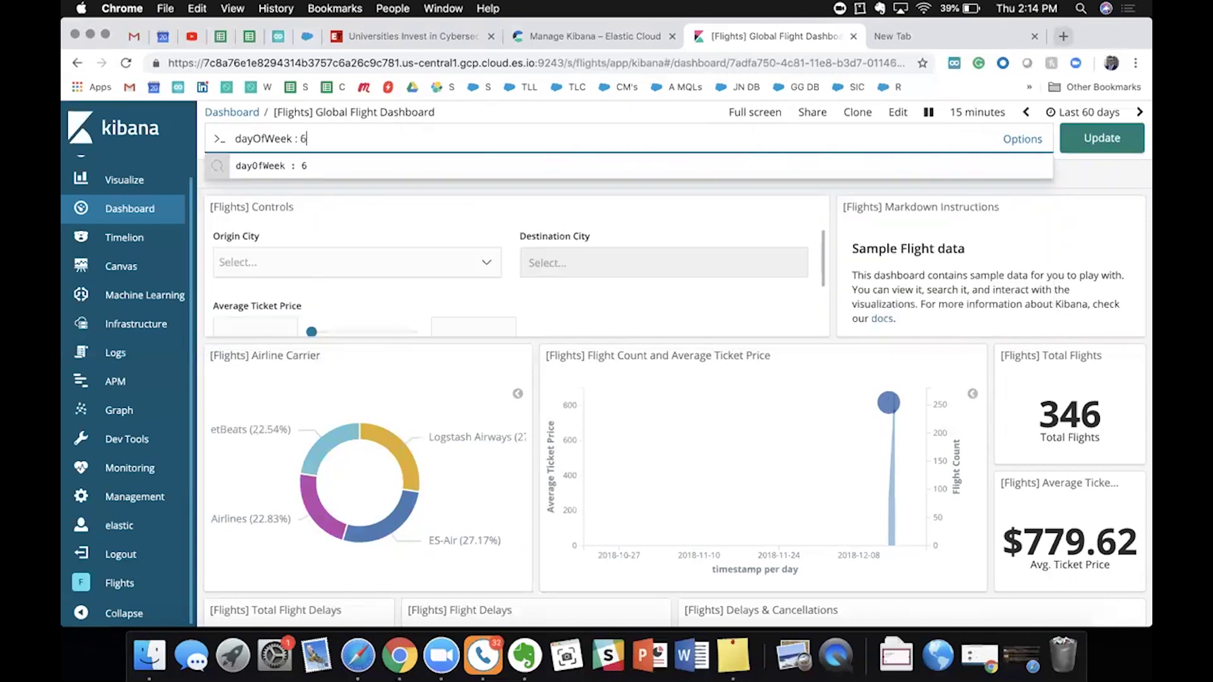
pyautogui.click(1112, 136)
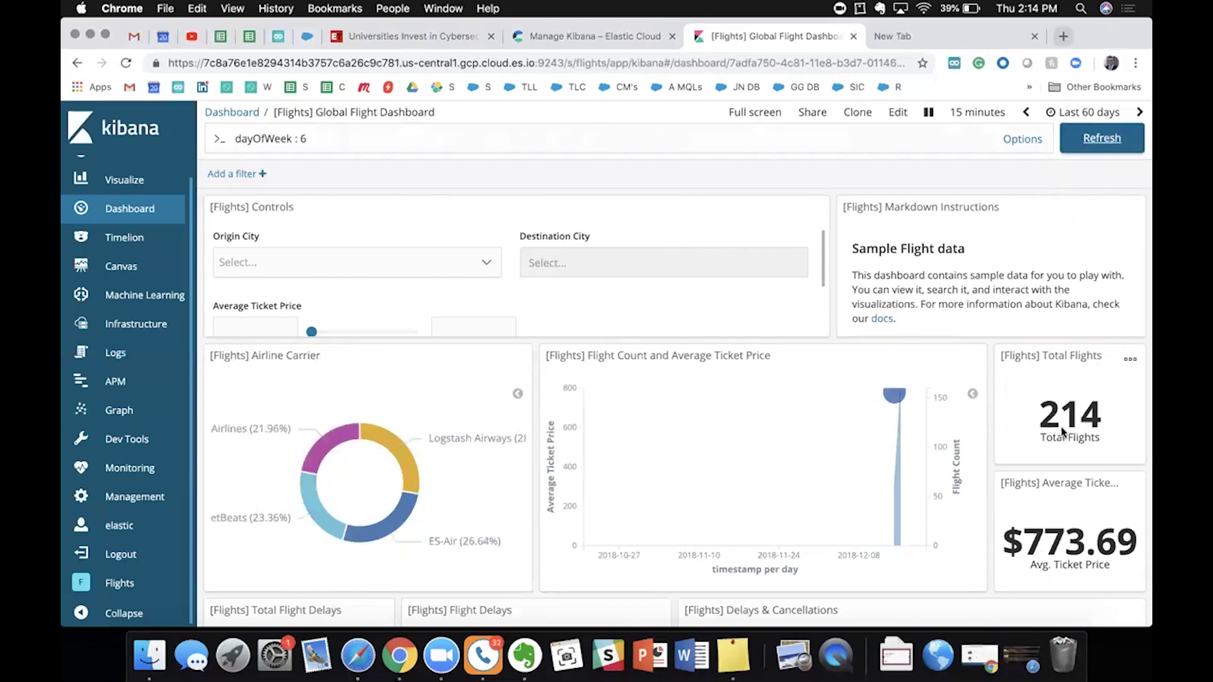
pyautogui.click(736, 142)
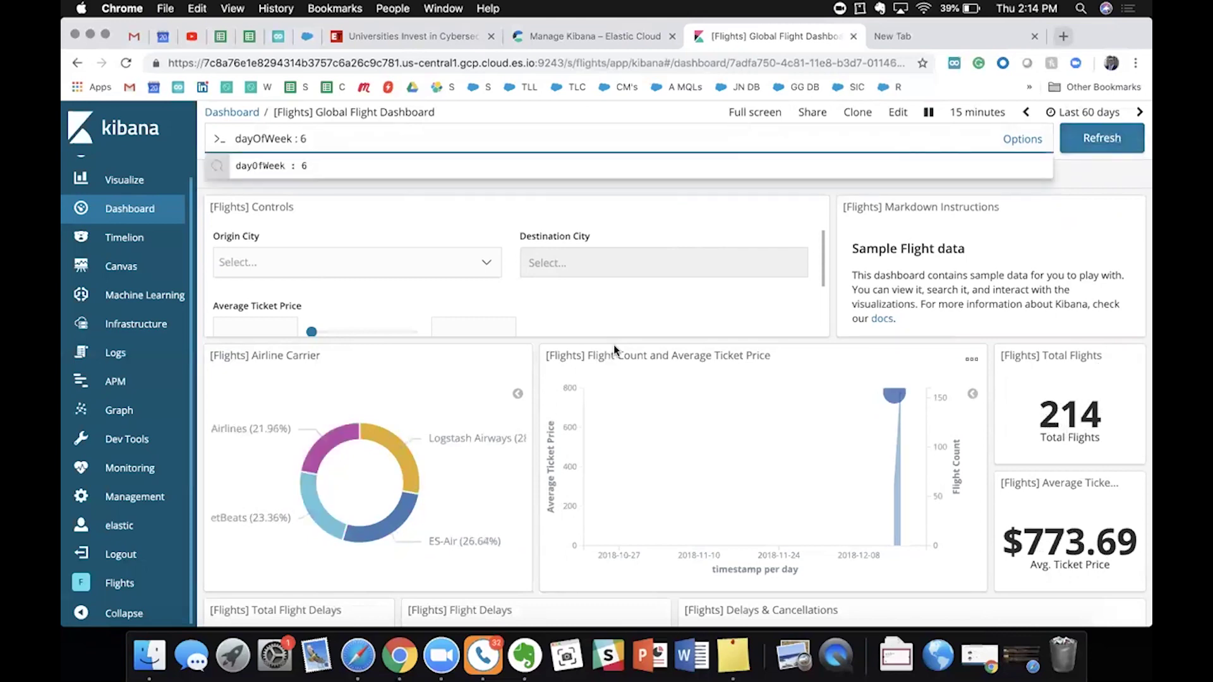
pyautogui.scroll(-10, 544, 417)
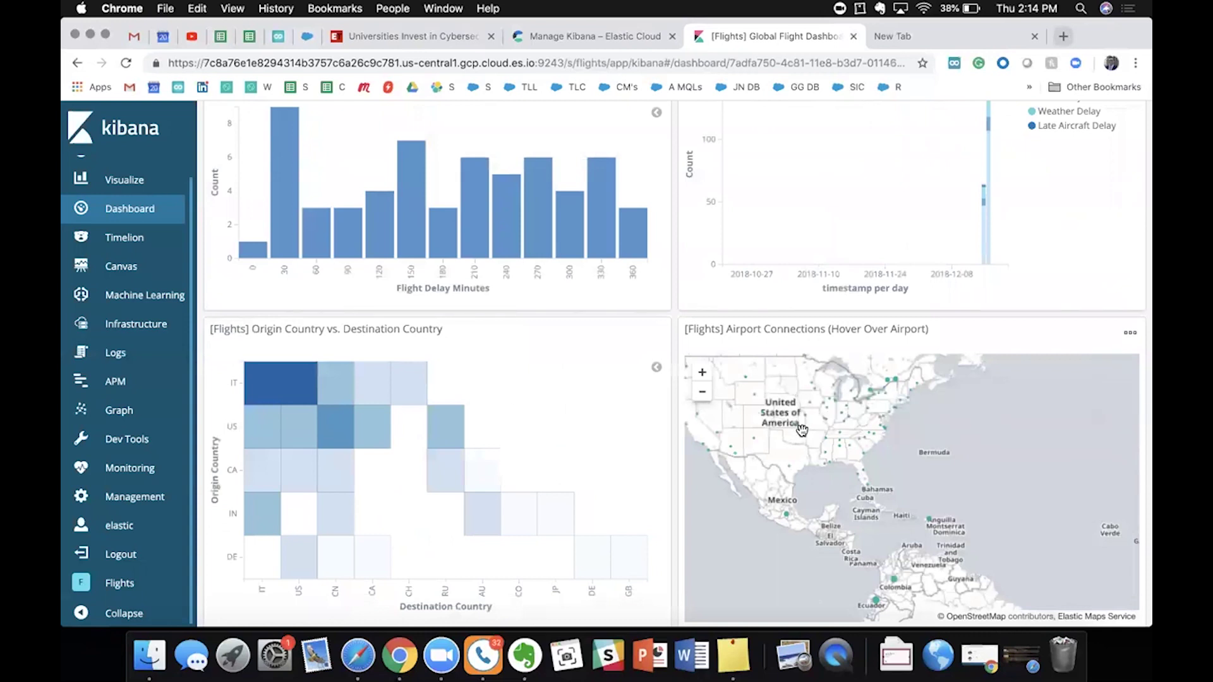
# Step: Show flight routes for airports in the US, Mexico and Colombia on the Airport Connections map
pyautogui.moveTo(800, 430)
pyautogui.moveTo(787, 513)
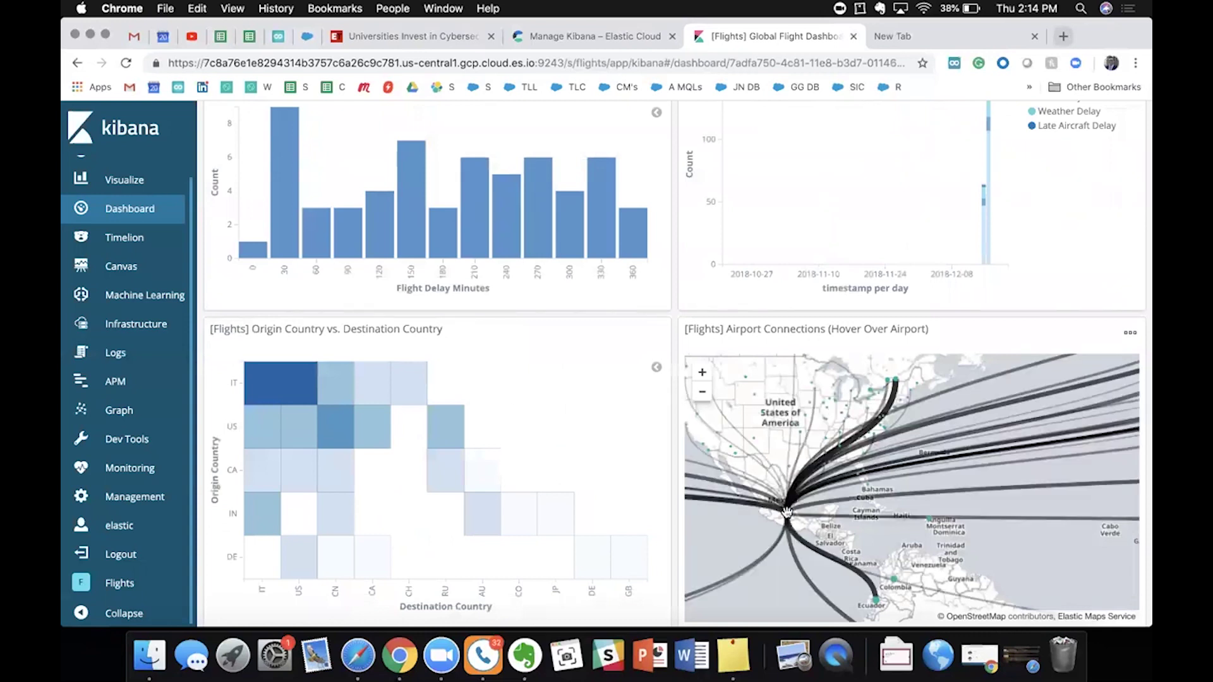
pyautogui.moveTo(893, 579)
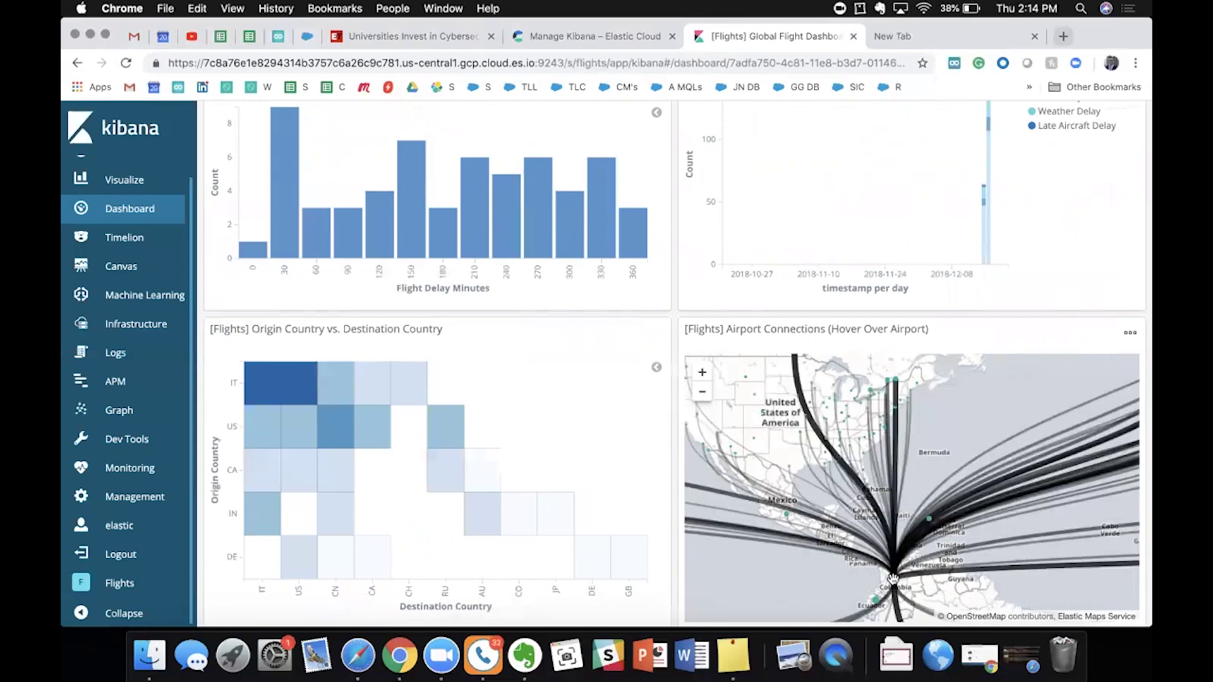
# Step: Inspect the heatmap panel and open the query syntax options
pyautogui.scroll(-2, 352, 411)
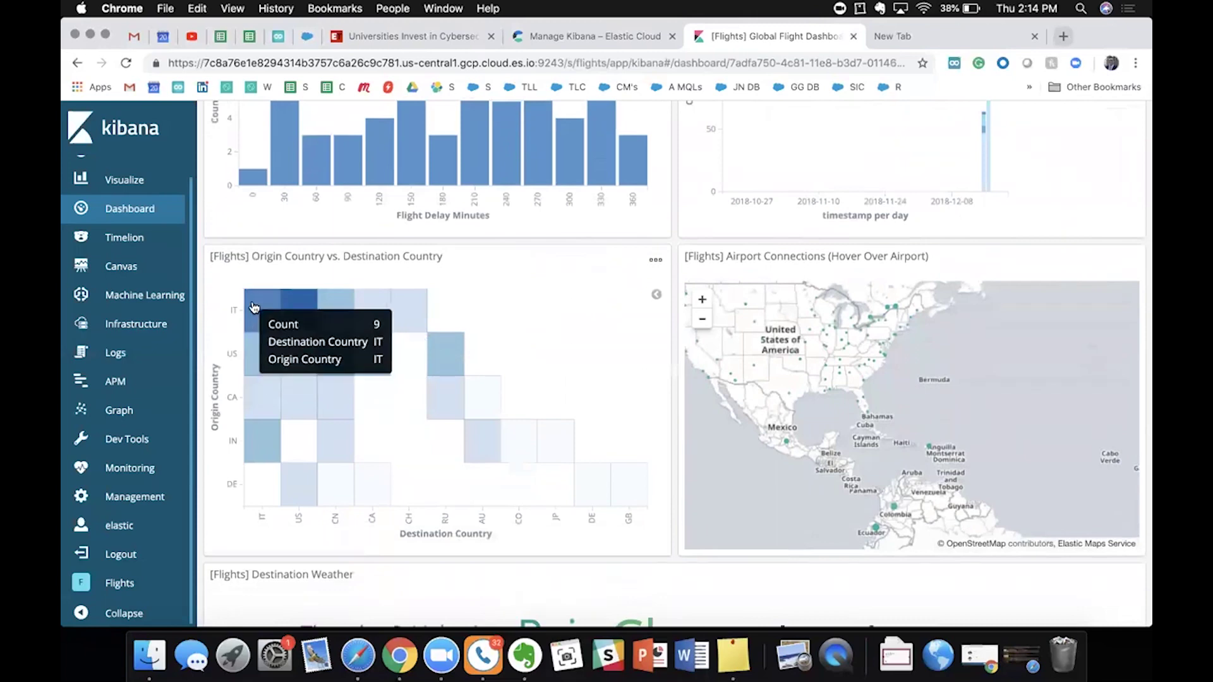
pyautogui.moveTo(262, 347)
pyautogui.scroll(10, 632, 252)
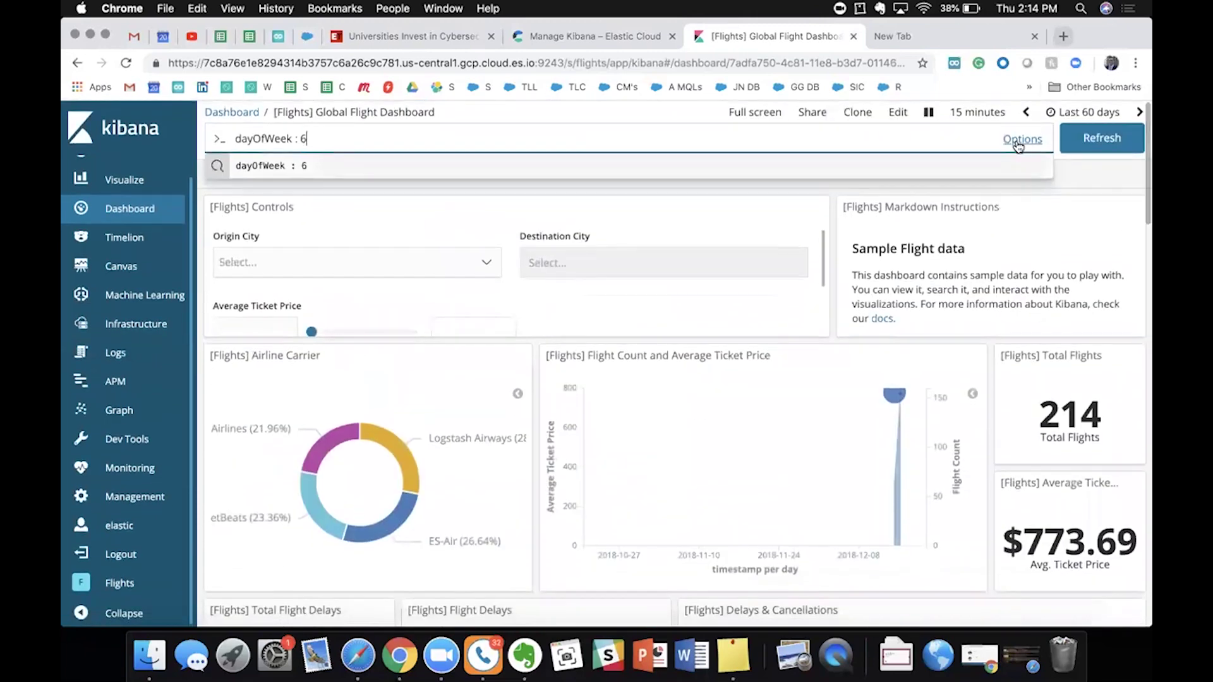
pyautogui.click(1019, 141)
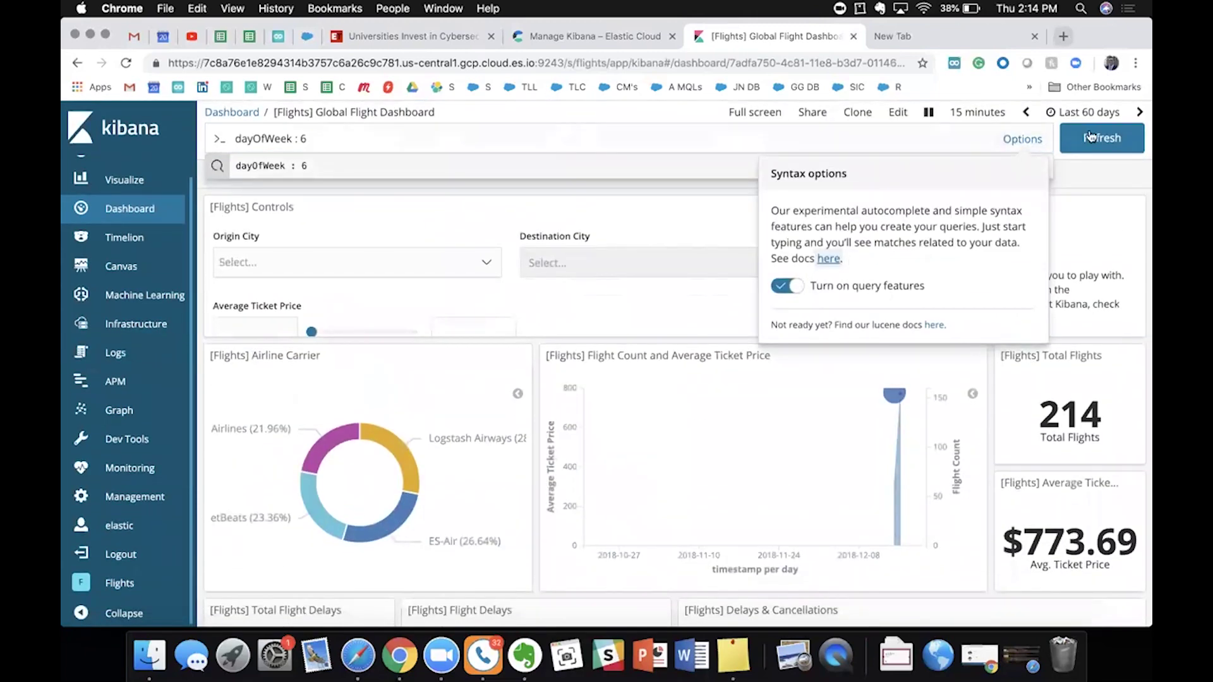
# Step: Reapply Last 60 days and clear the dayOfWeek query to show all flights
pyautogui.click(1087, 112)
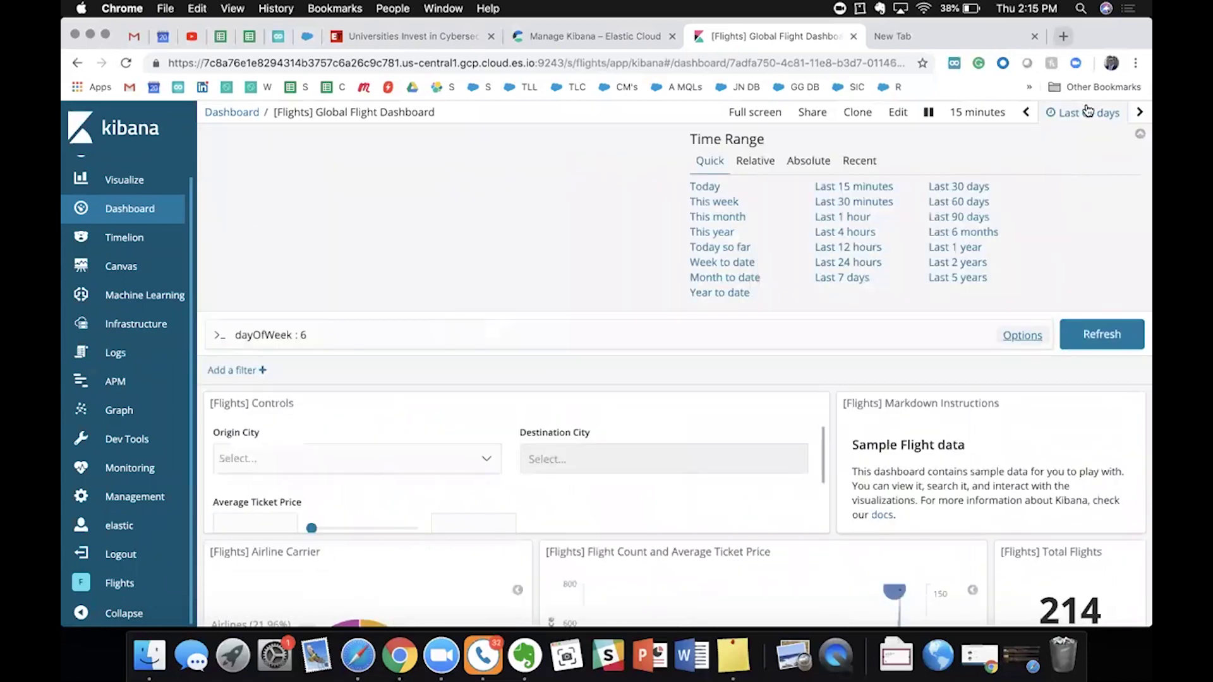
pyautogui.click(959, 203)
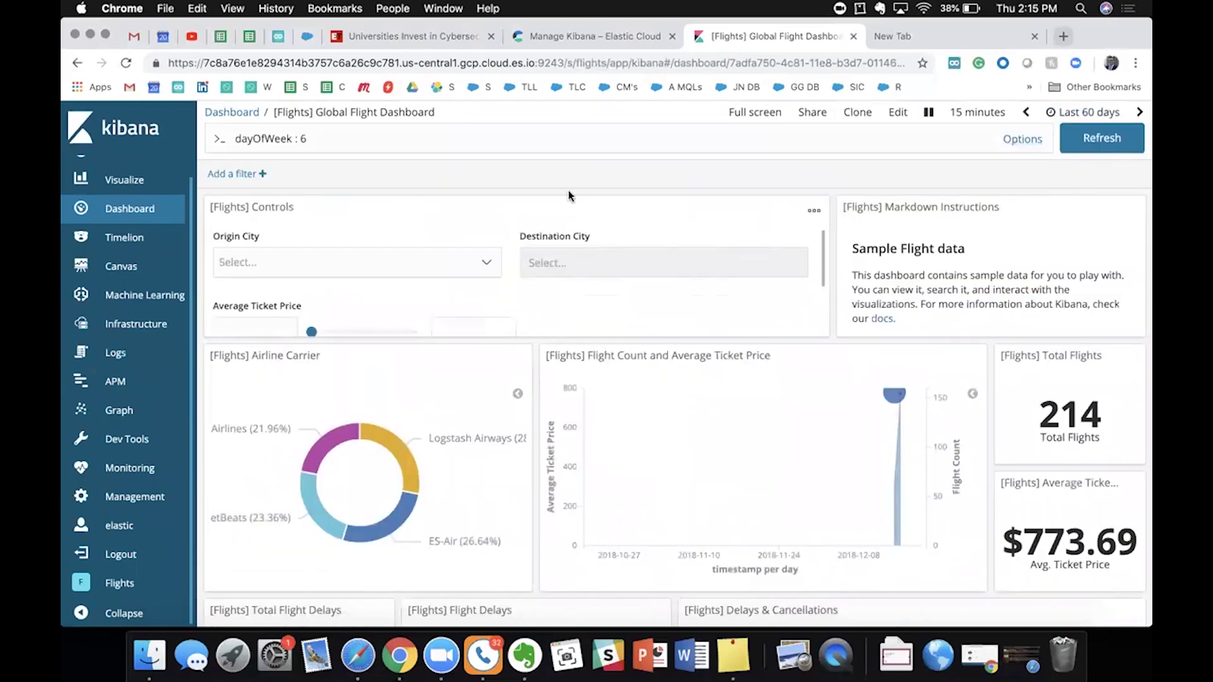
pyautogui.click(561, 144)
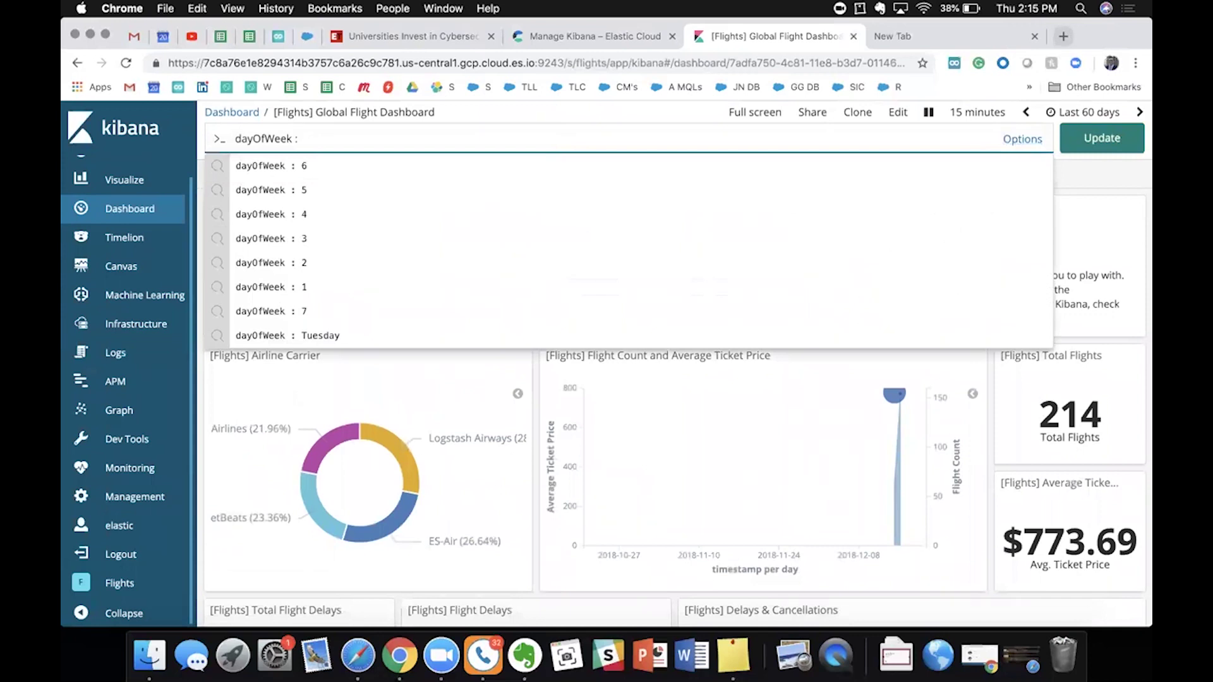
pyautogui.press('BackSpace')
pyautogui.press('BackSpace')
pyautogui.press('BackSpace')
pyautogui.press('BackSpace')
pyautogui.press('BackSpace')
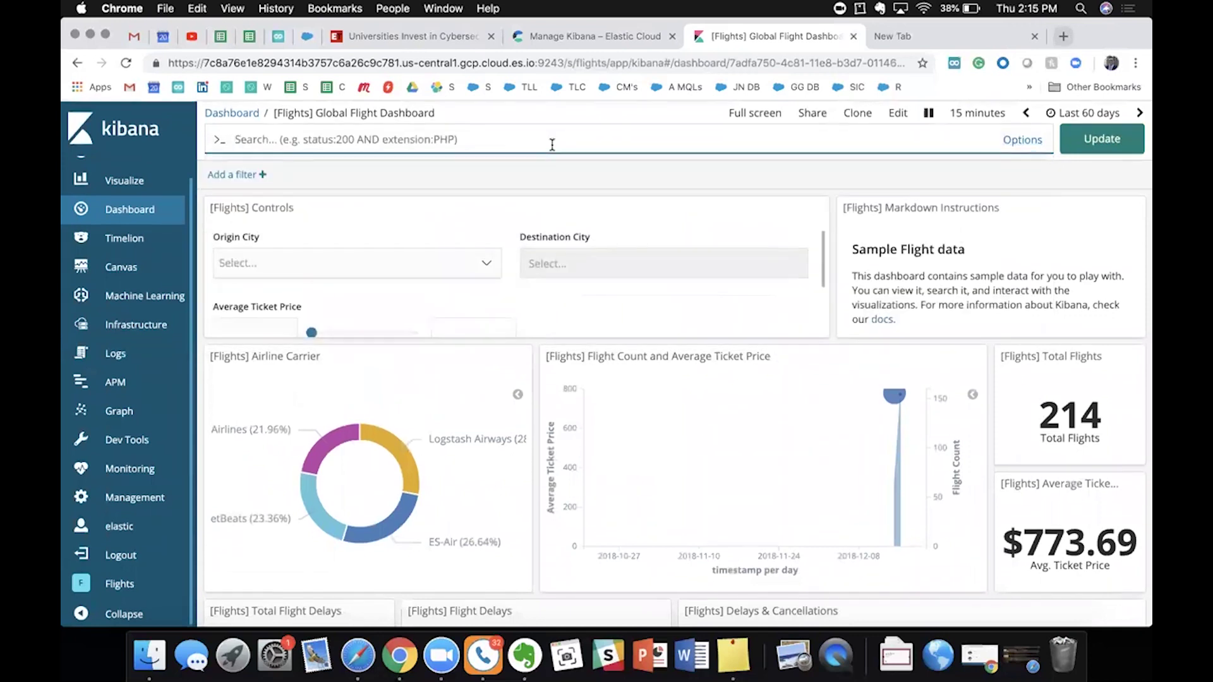
pyautogui.press('Return')
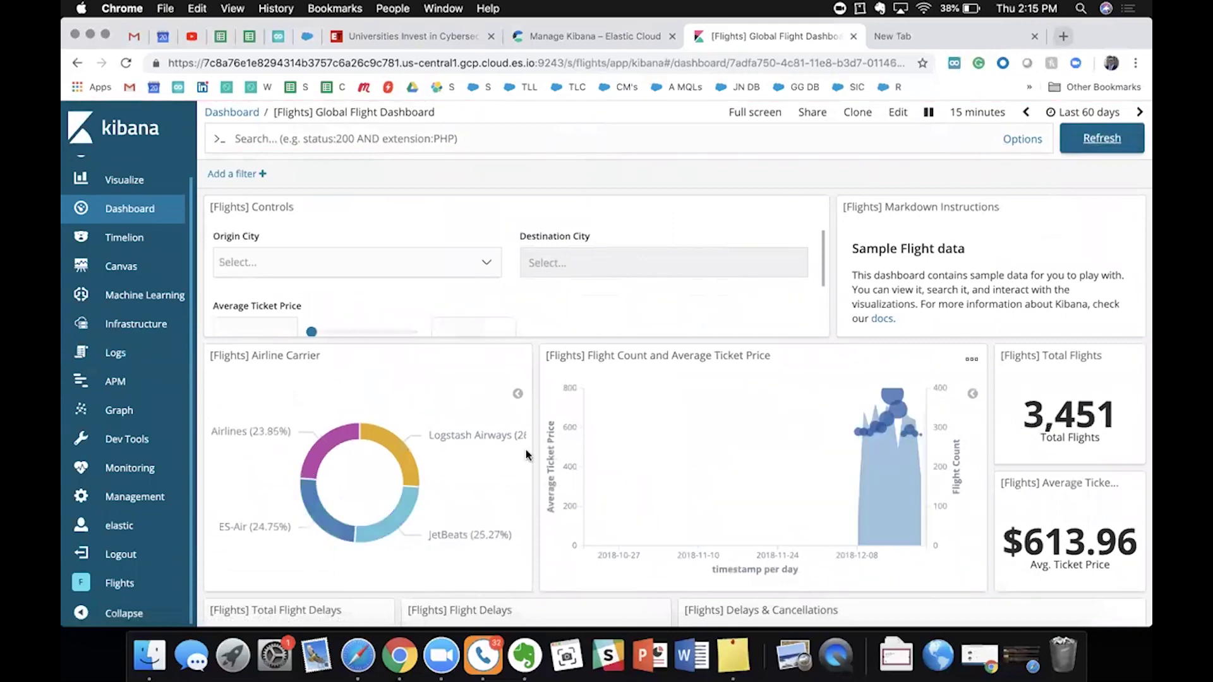
pyautogui.scroll(-15, 538, 484)
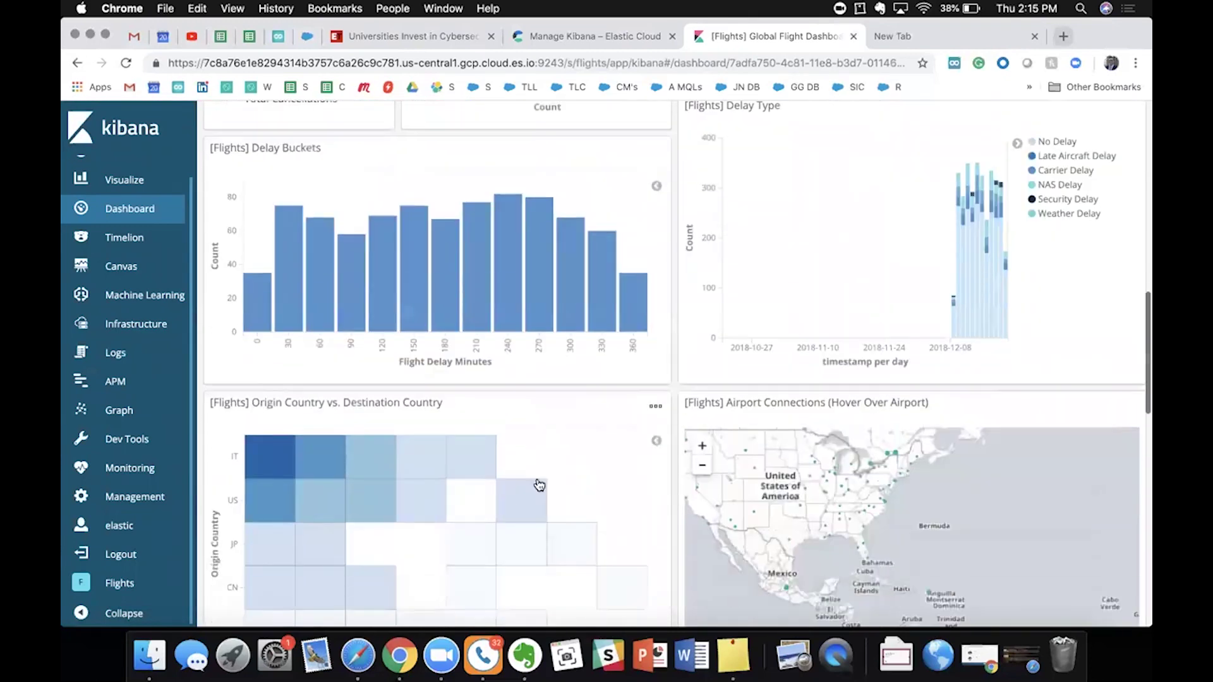
pyautogui.scroll(-2, 269, 436)
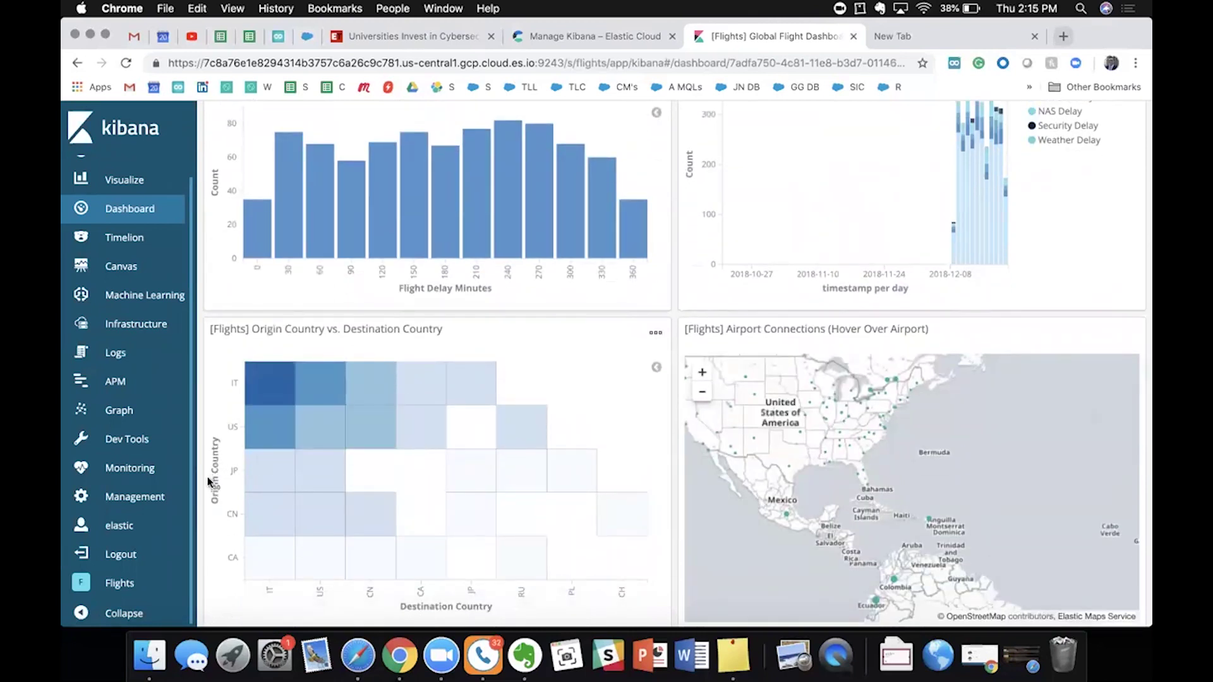
pyautogui.moveTo(265, 389)
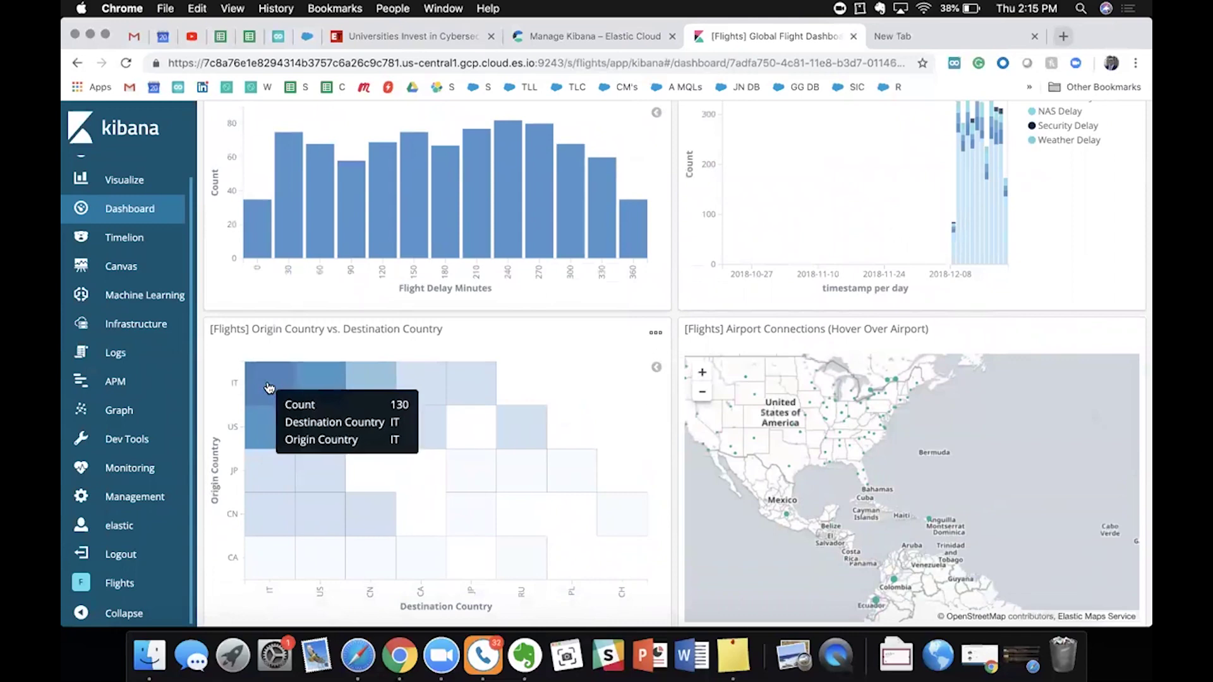
pyautogui.scroll(-3, 125, 464)
pyautogui.scroll(-2, 125, 464)
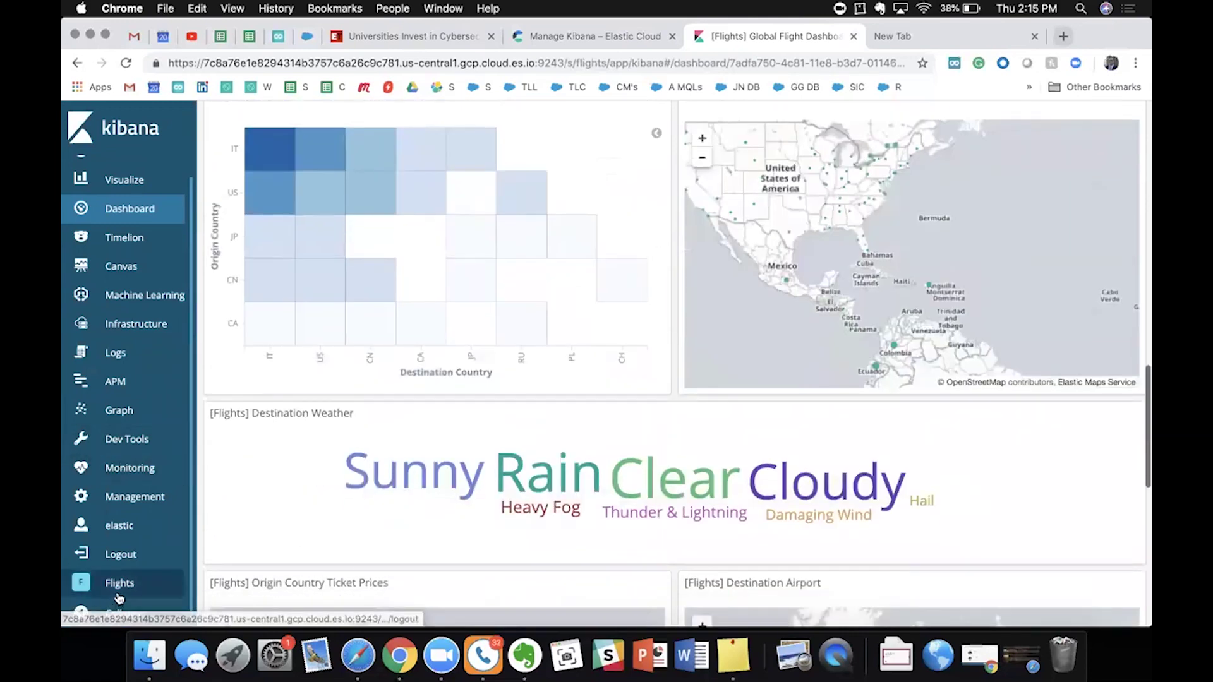
# Step: Switch to the Web Traffic space and open the [Logs] Web Traffic dashboard
pyautogui.click(81, 582)
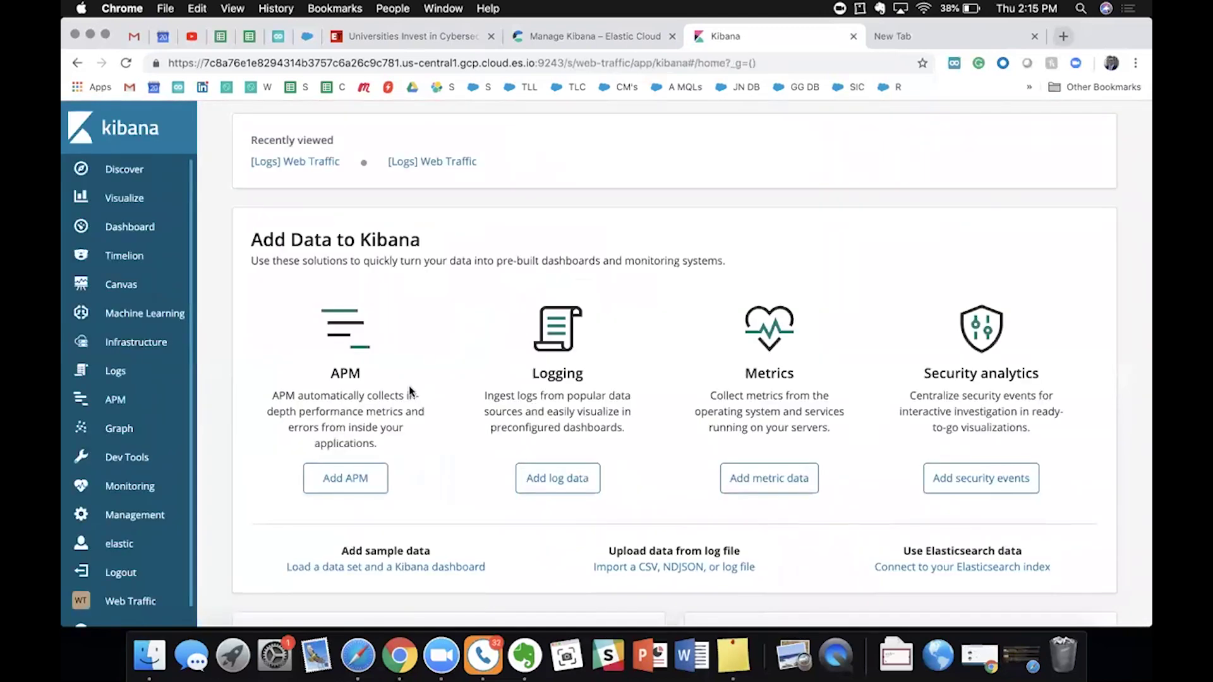
pyautogui.click(158, 233)
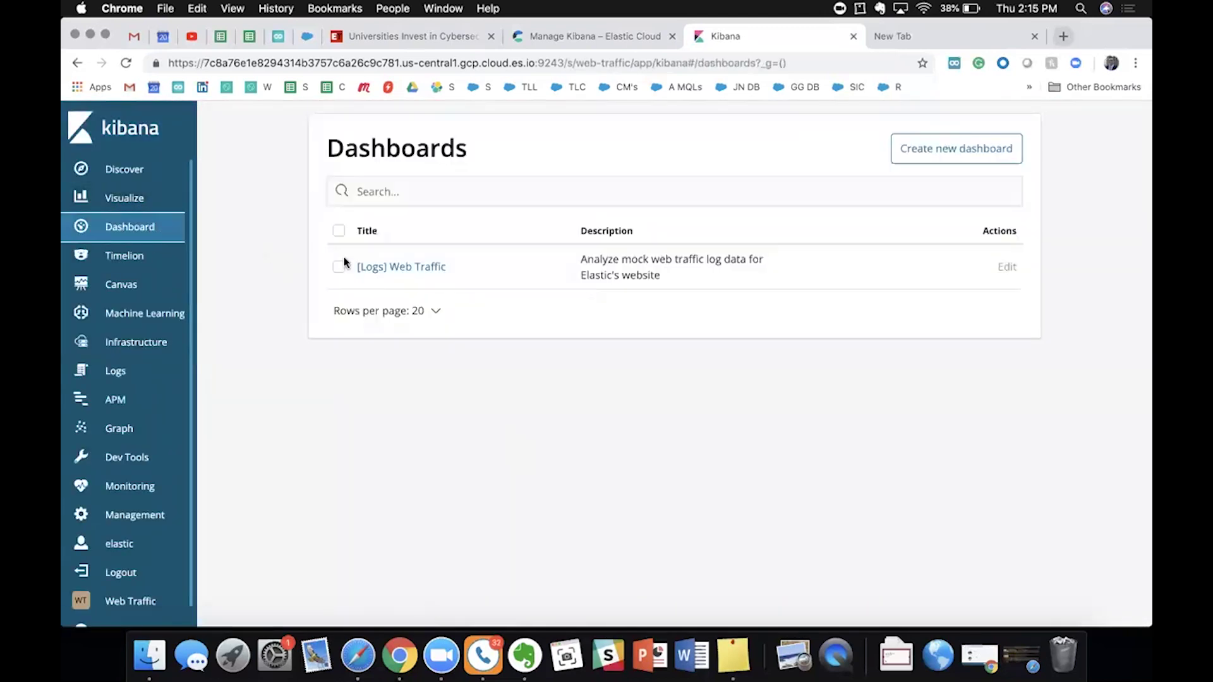
pyautogui.click(409, 272)
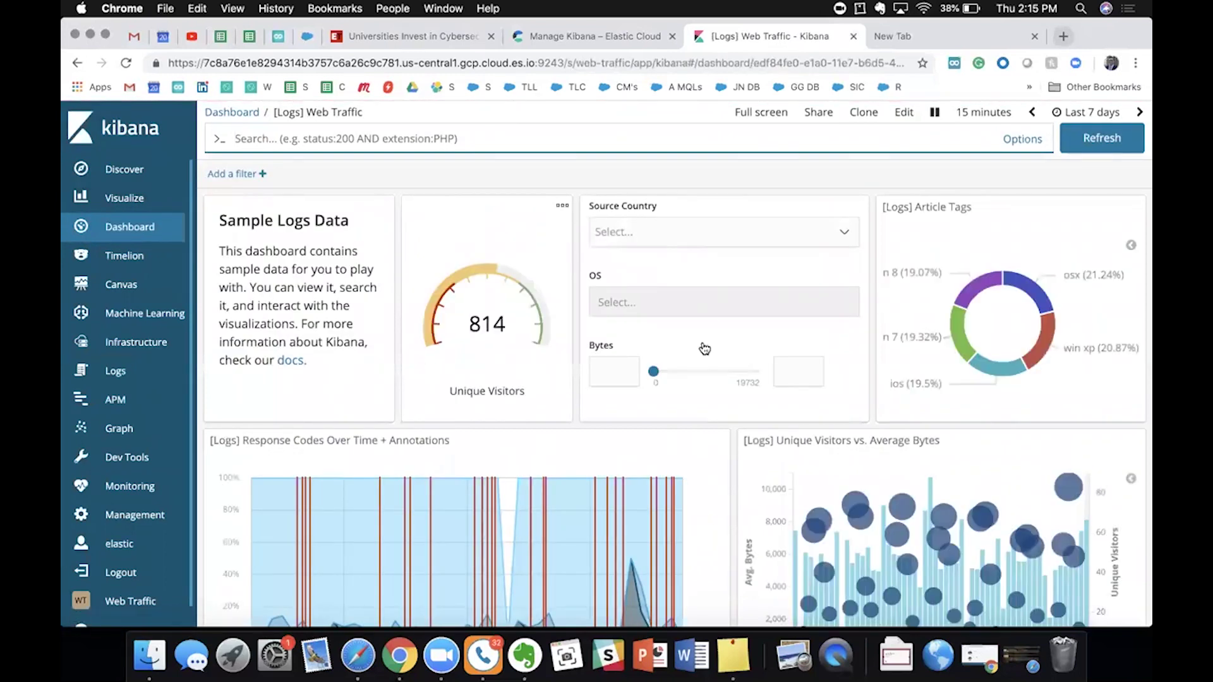
pyautogui.scroll(-10, 768, 485)
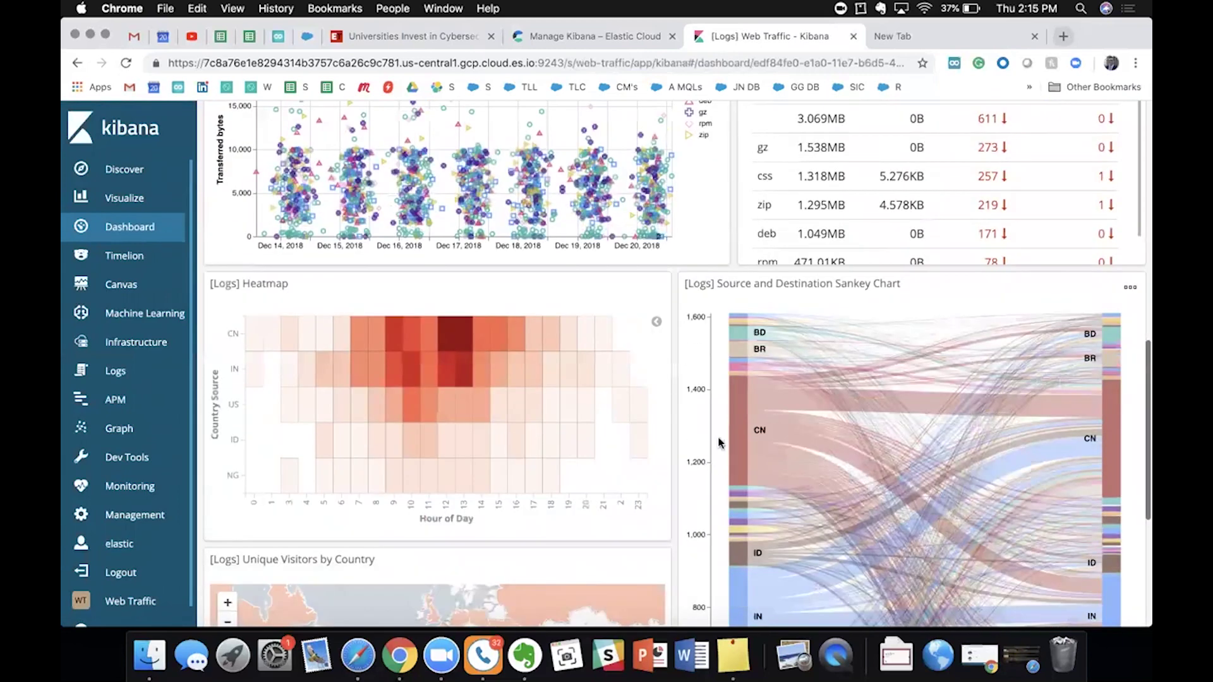
pyautogui.moveTo(735, 435)
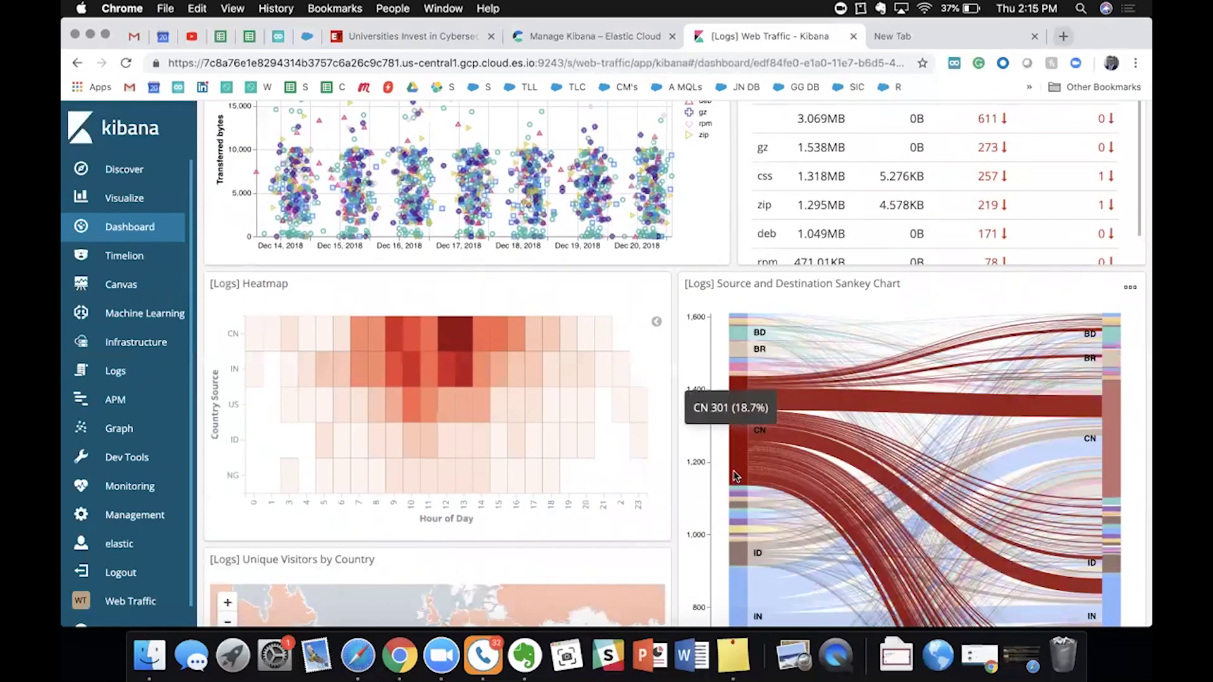
pyautogui.scroll(-1, 733, 471)
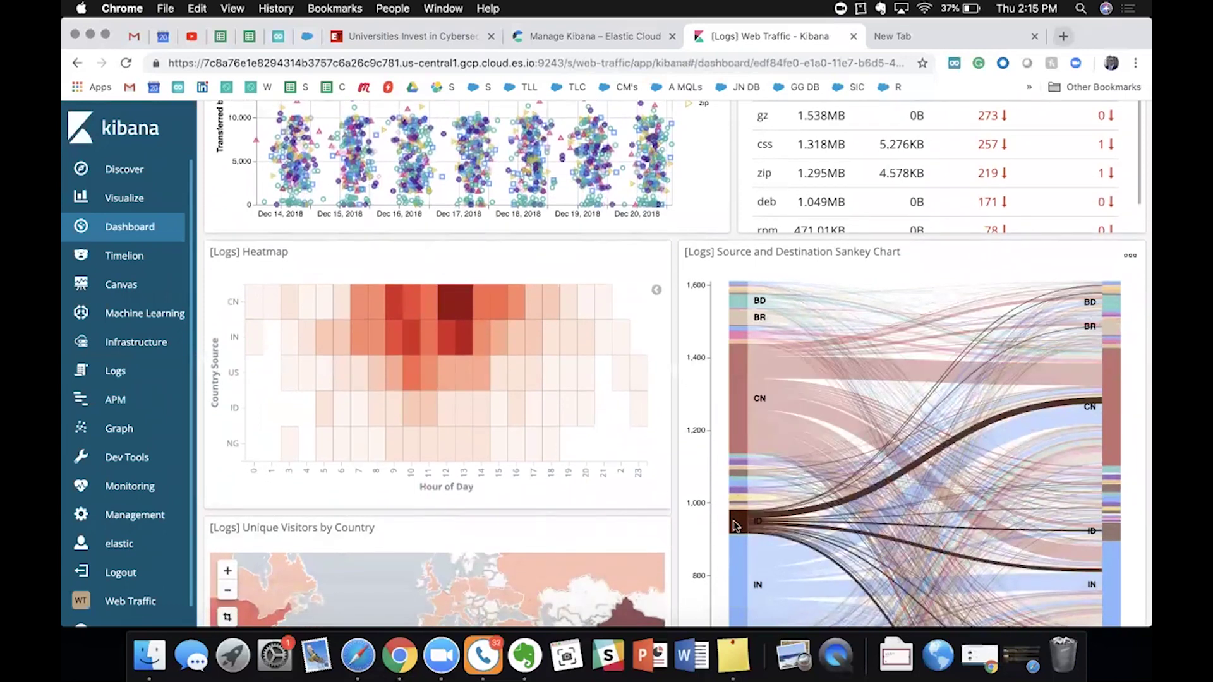
pyautogui.scroll(10, 676, 406)
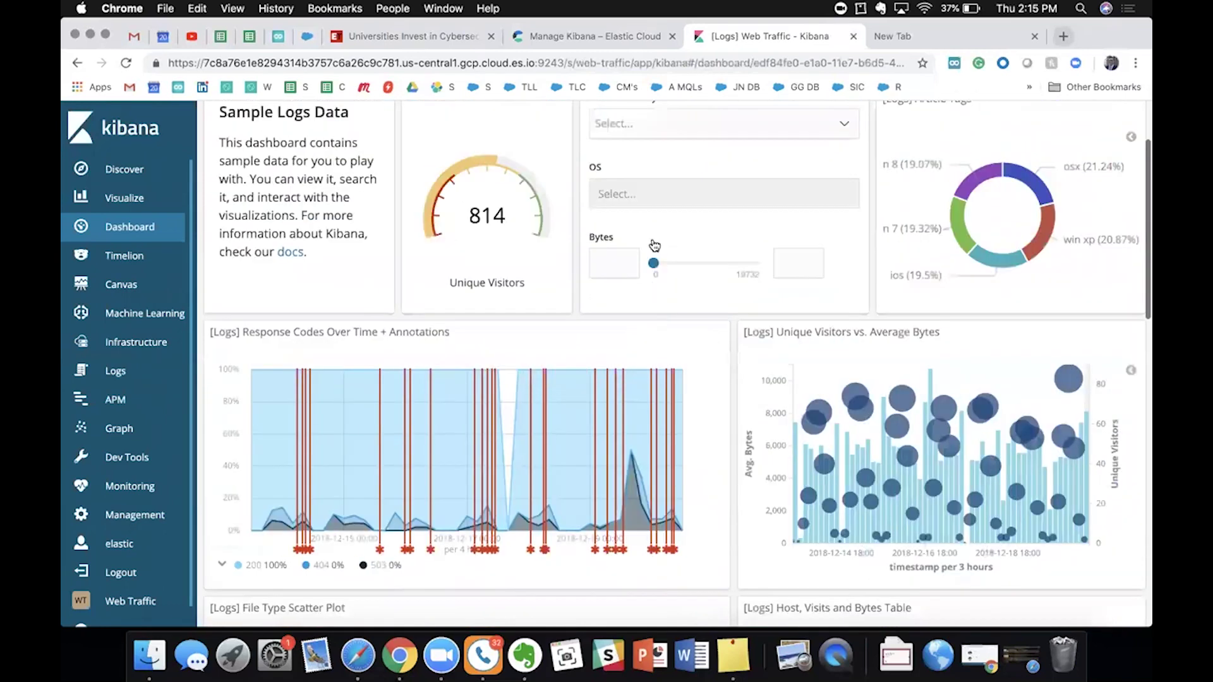
pyautogui.scroll(2, 647, 246)
pyautogui.click(652, 236)
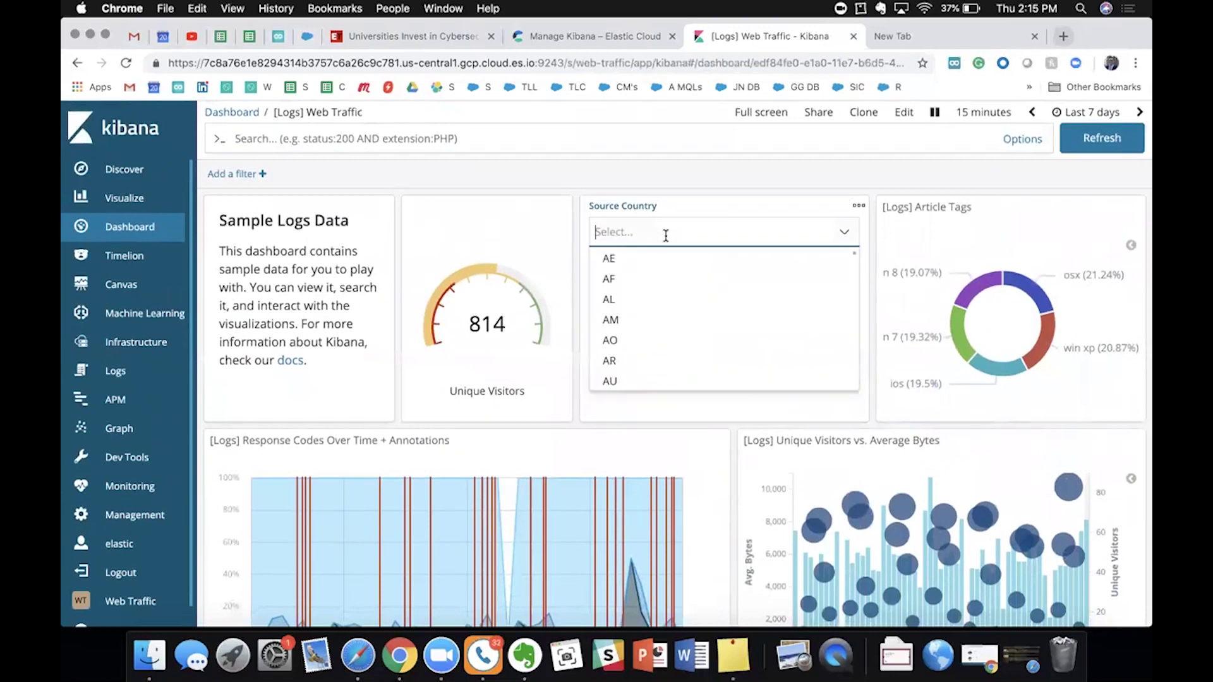
pyautogui.scroll(-15, 649, 349)
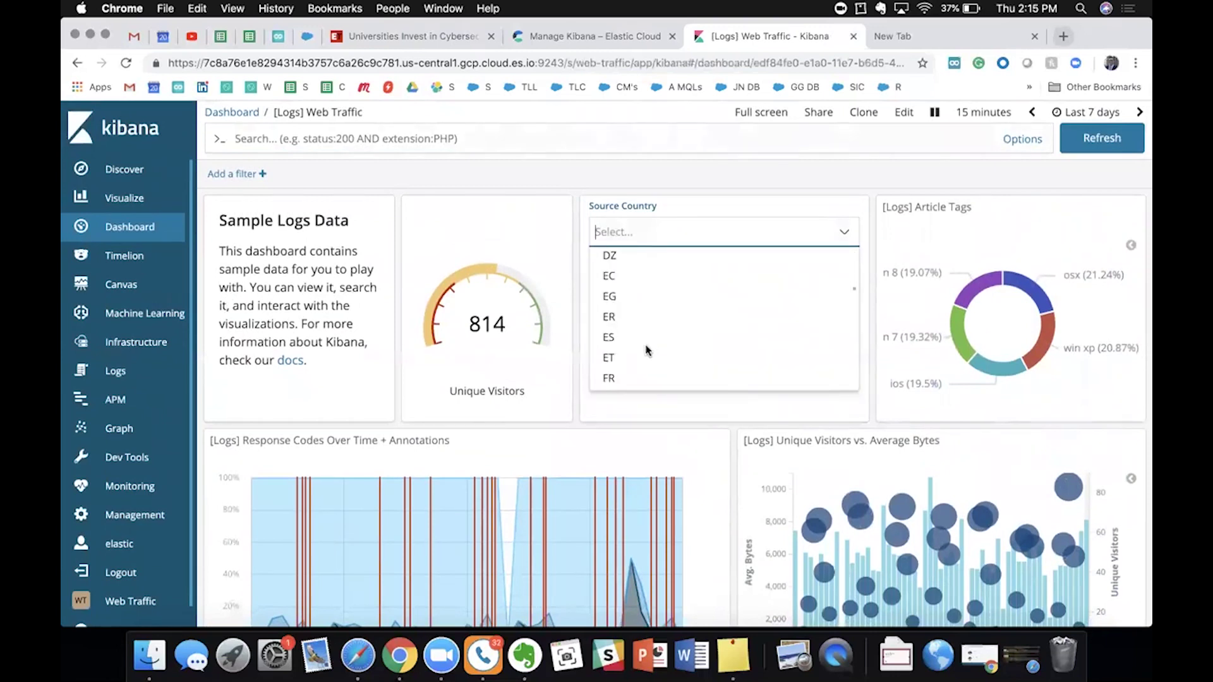
pyautogui.scroll(-2, 639, 349)
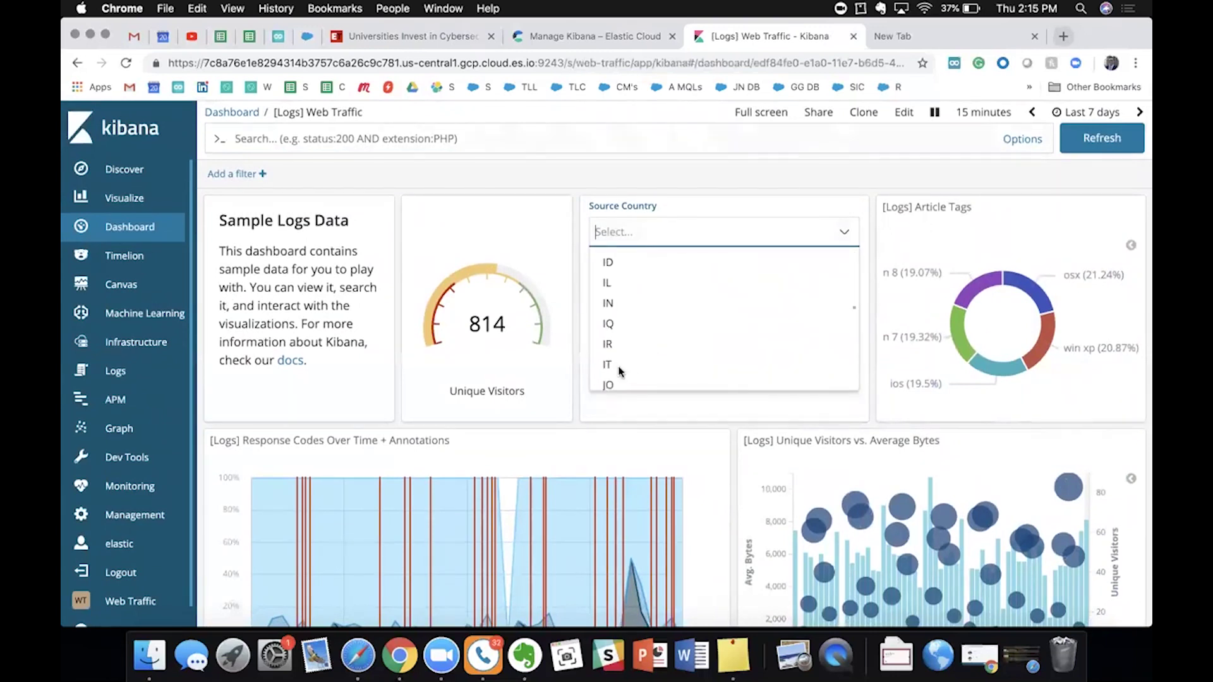
pyautogui.click(610, 365)
pyautogui.click(579, 290)
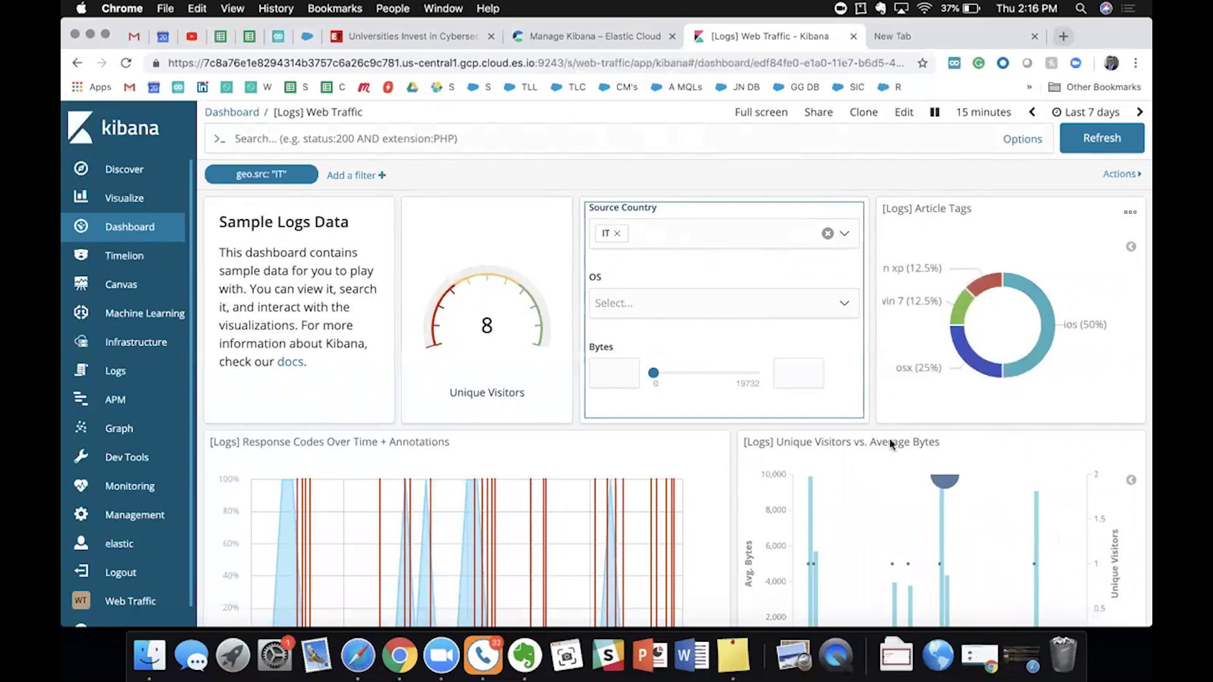
pyautogui.scroll(-20, 738, 449)
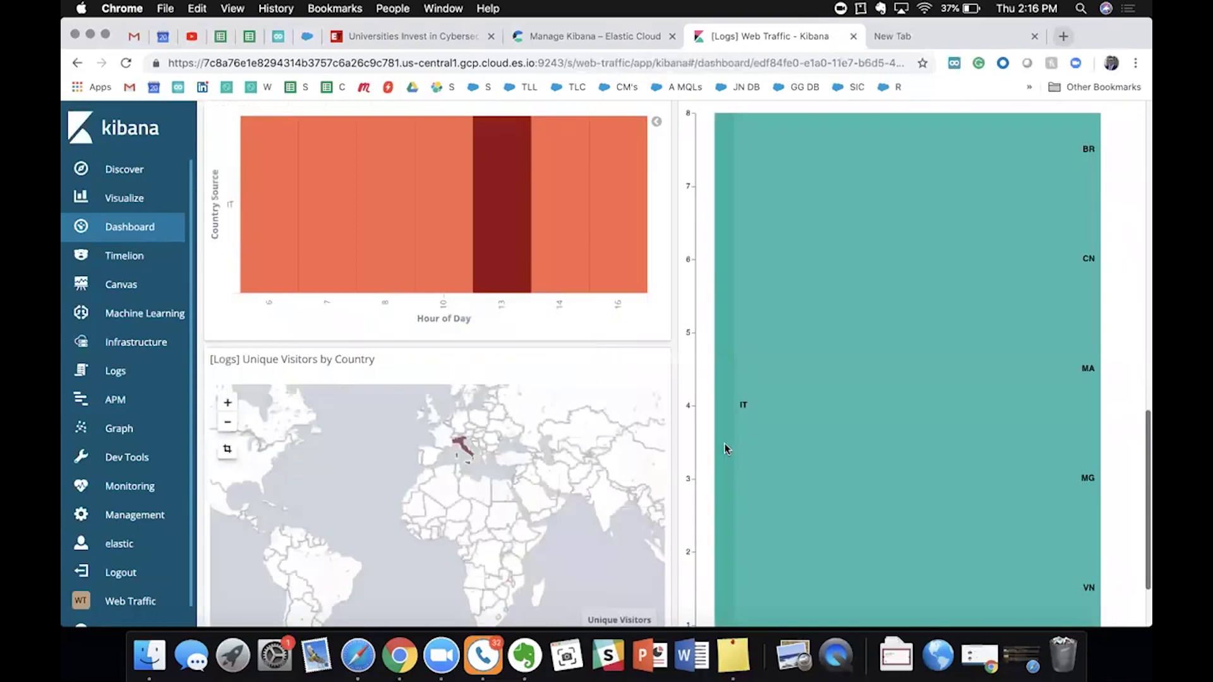
pyautogui.moveTo(487, 251)
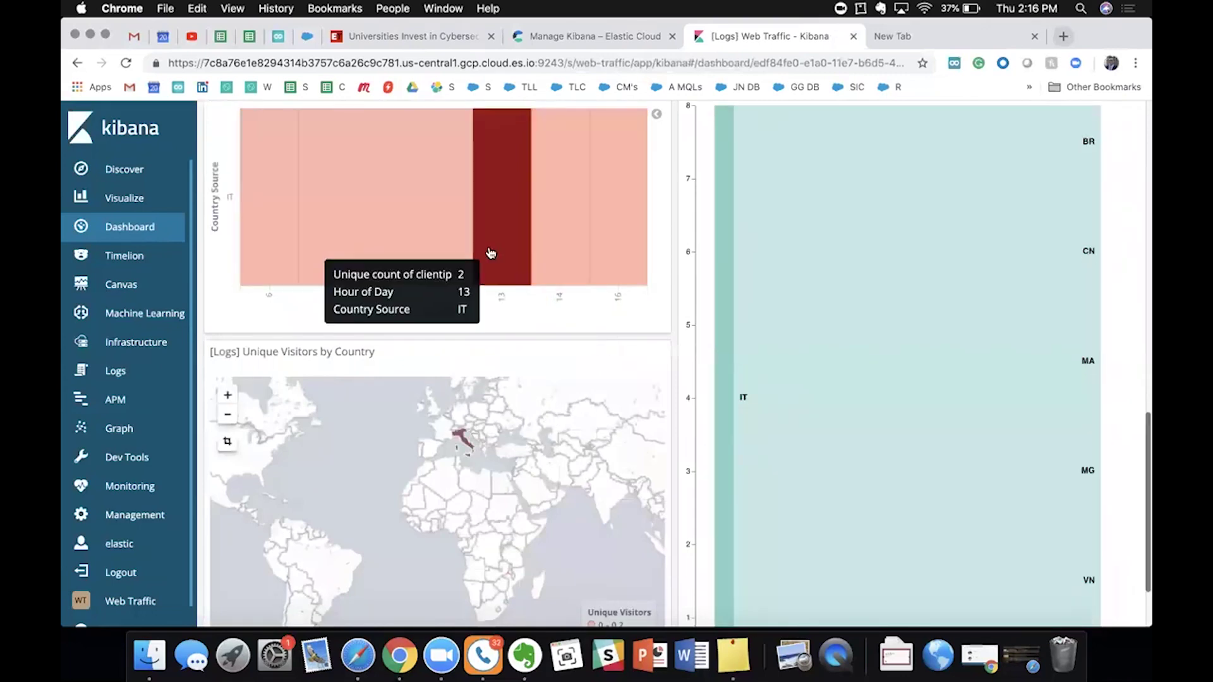
pyautogui.scroll(3, 504, 264)
pyautogui.scroll(10, 504, 264)
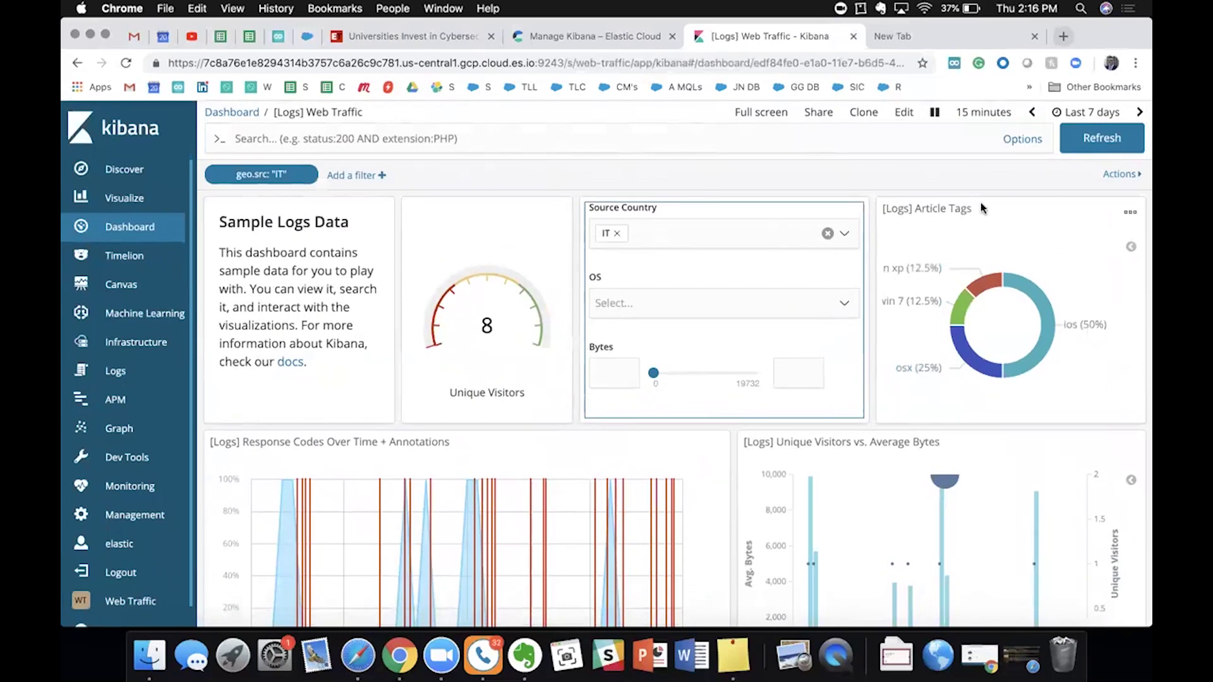
pyautogui.click(616, 236)
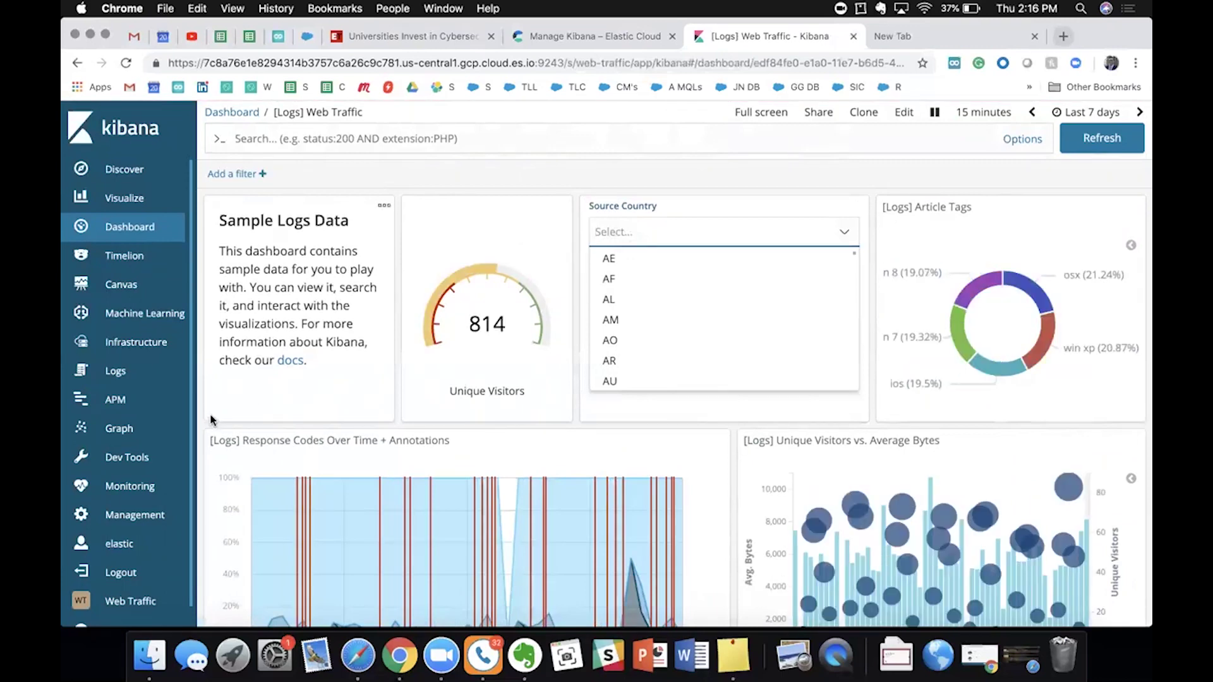
# Step: Switch to the New Kid on the block space, then sign out of Kibana
pyautogui.scroll(-5, 212, 424)
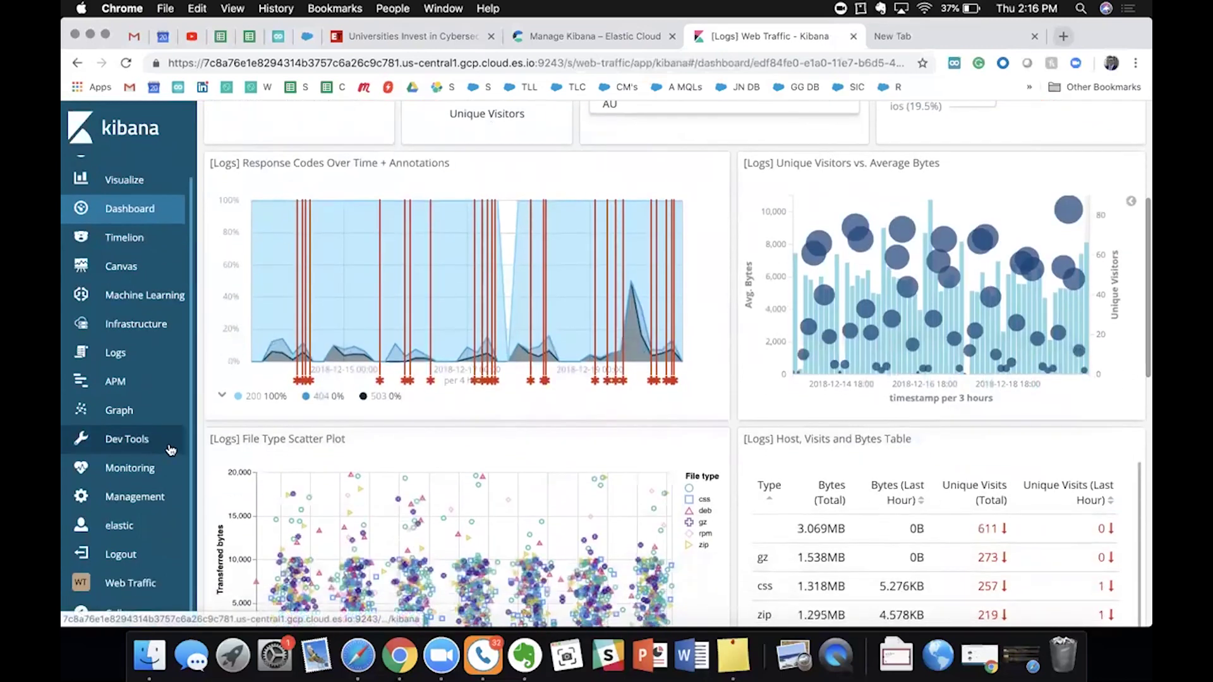
pyautogui.click(145, 581)
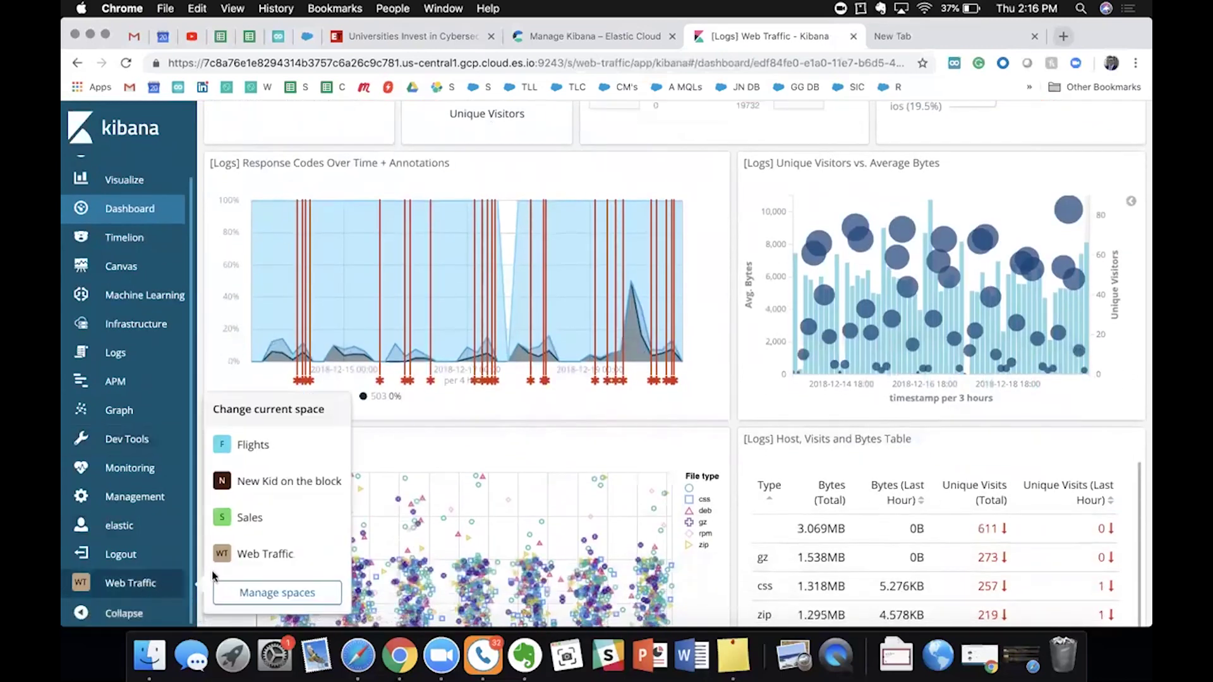
pyautogui.click(272, 482)
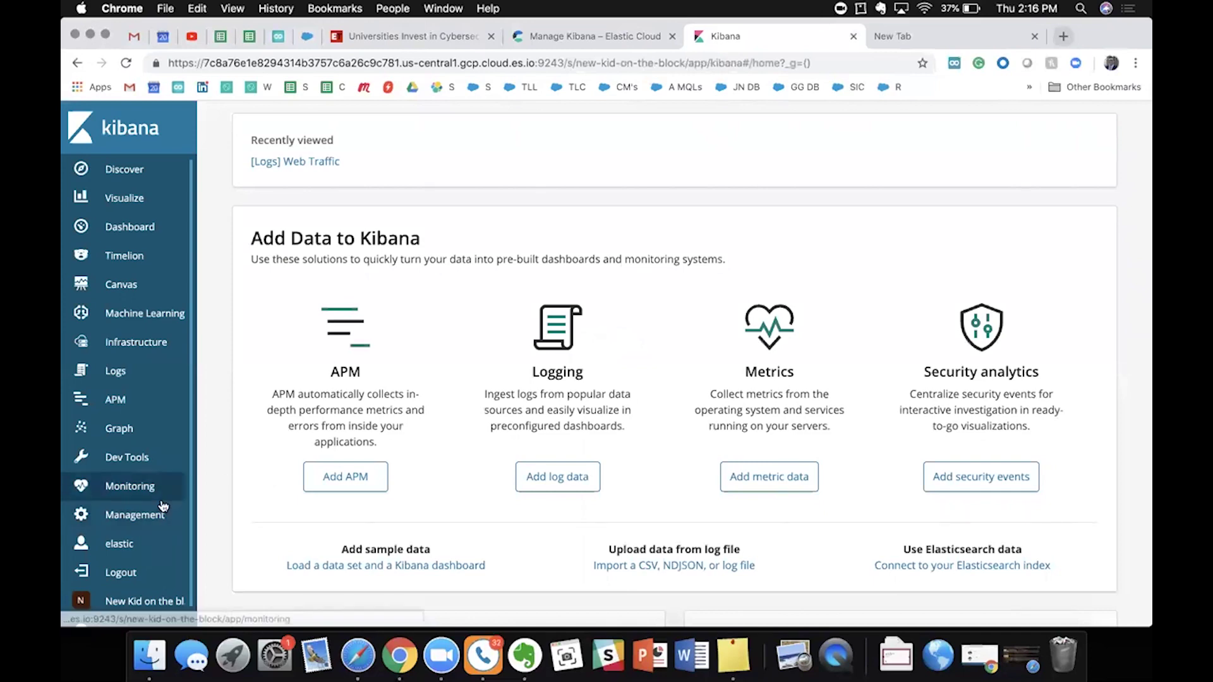
pyautogui.scroll(-1, 139, 525)
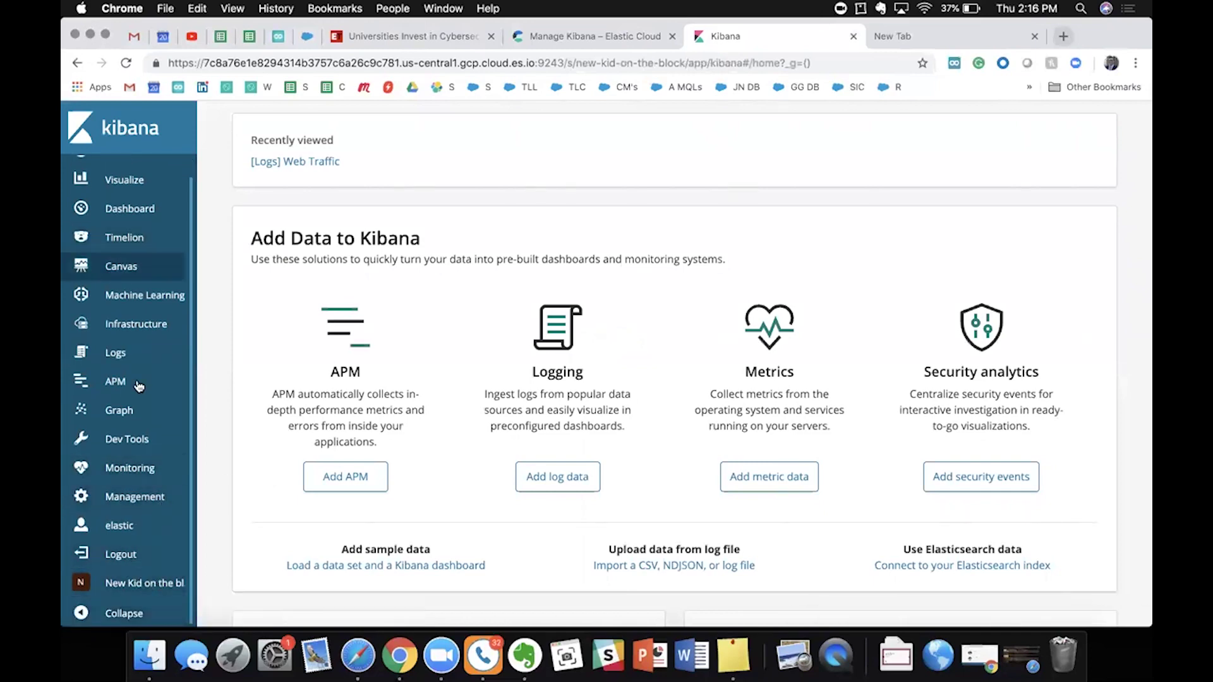
pyautogui.scroll(-5, 411, 569)
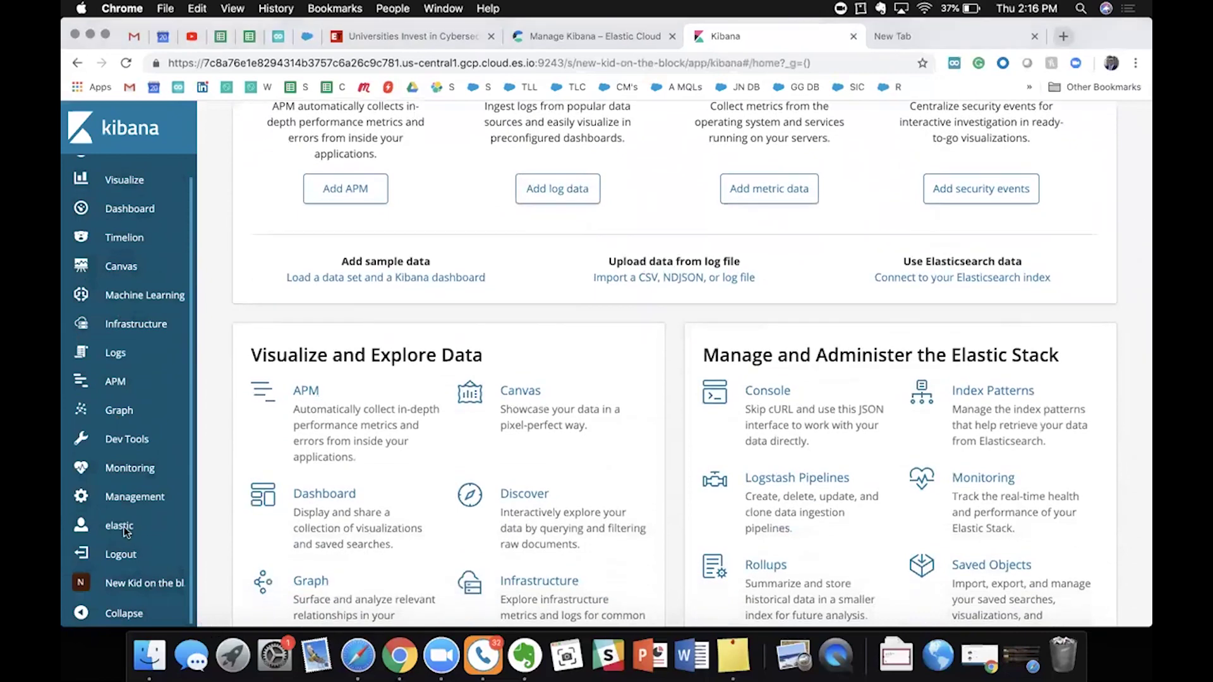
pyautogui.click(120, 556)
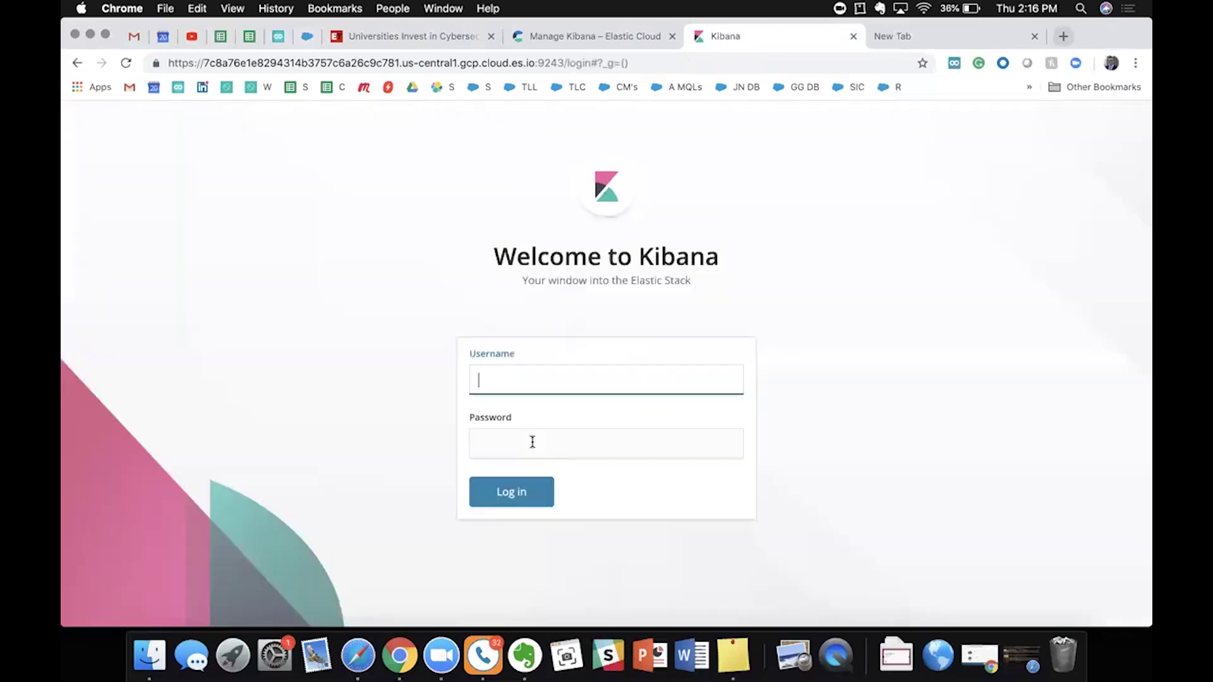
# Step: Log in to Kibana with the restricted user's username and password
pyautogui.click(545, 382)
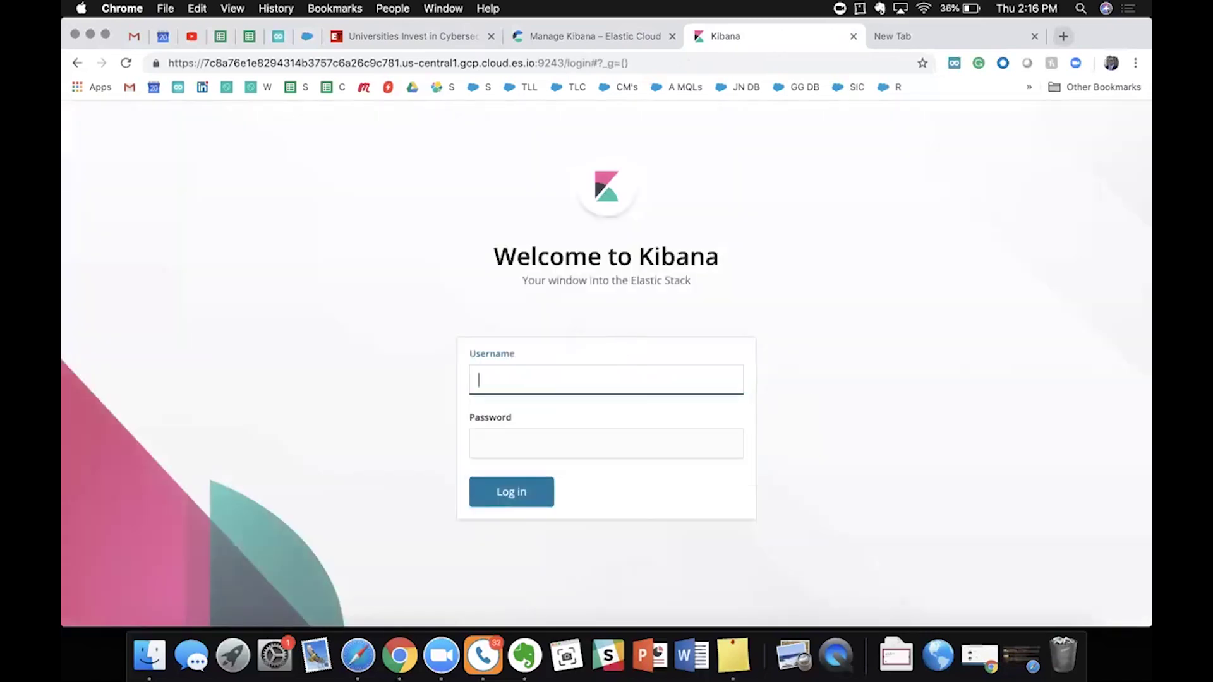
pyautogui.write('newby1')
pyautogui.click(607, 444)
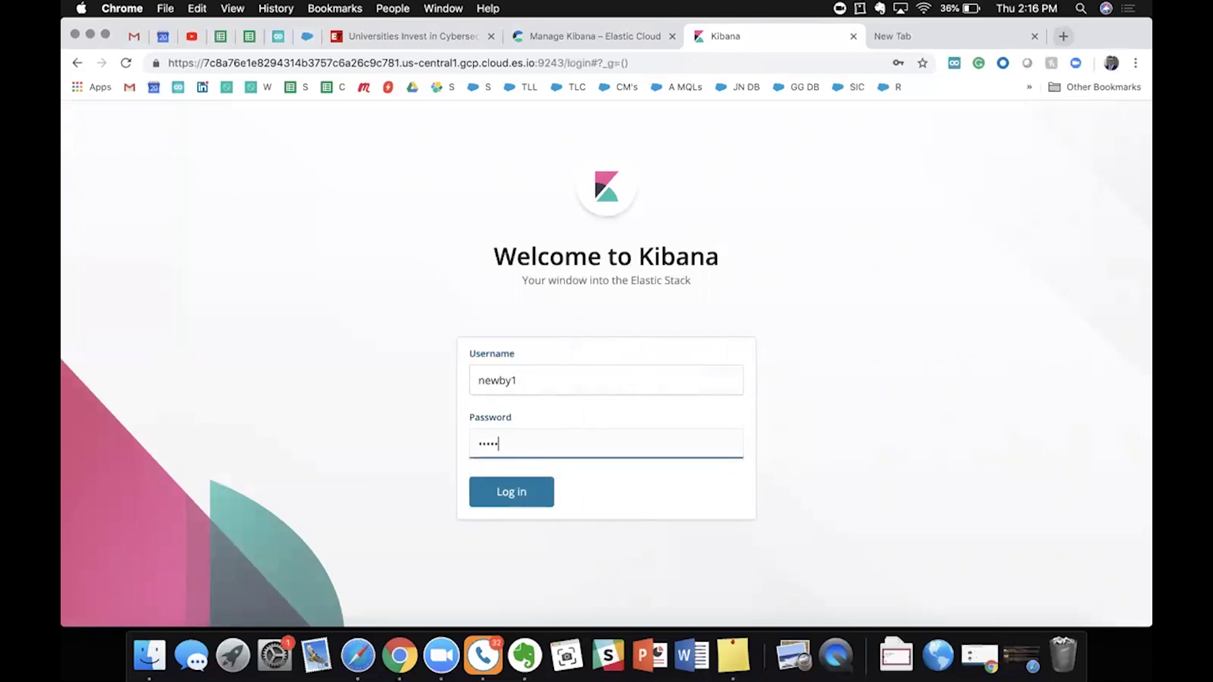
pyautogui.click(495, 493)
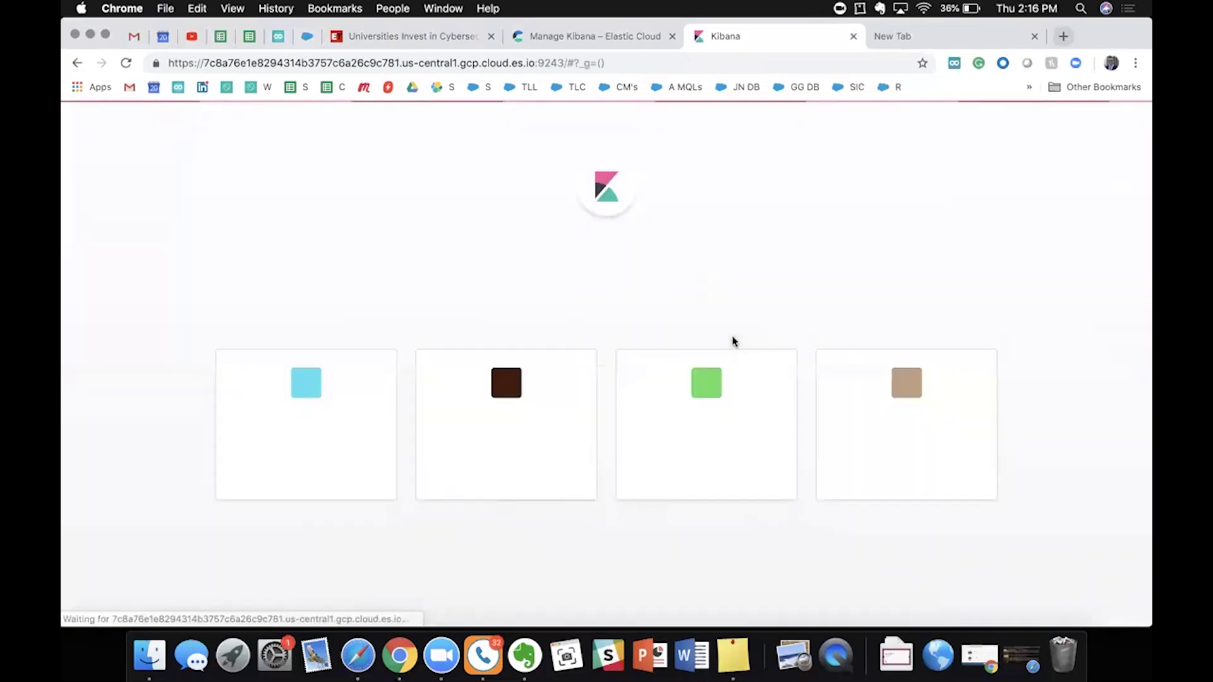
# Step: Enter the New Kid on the block space from the space chooser
pyautogui.click(542, 414)
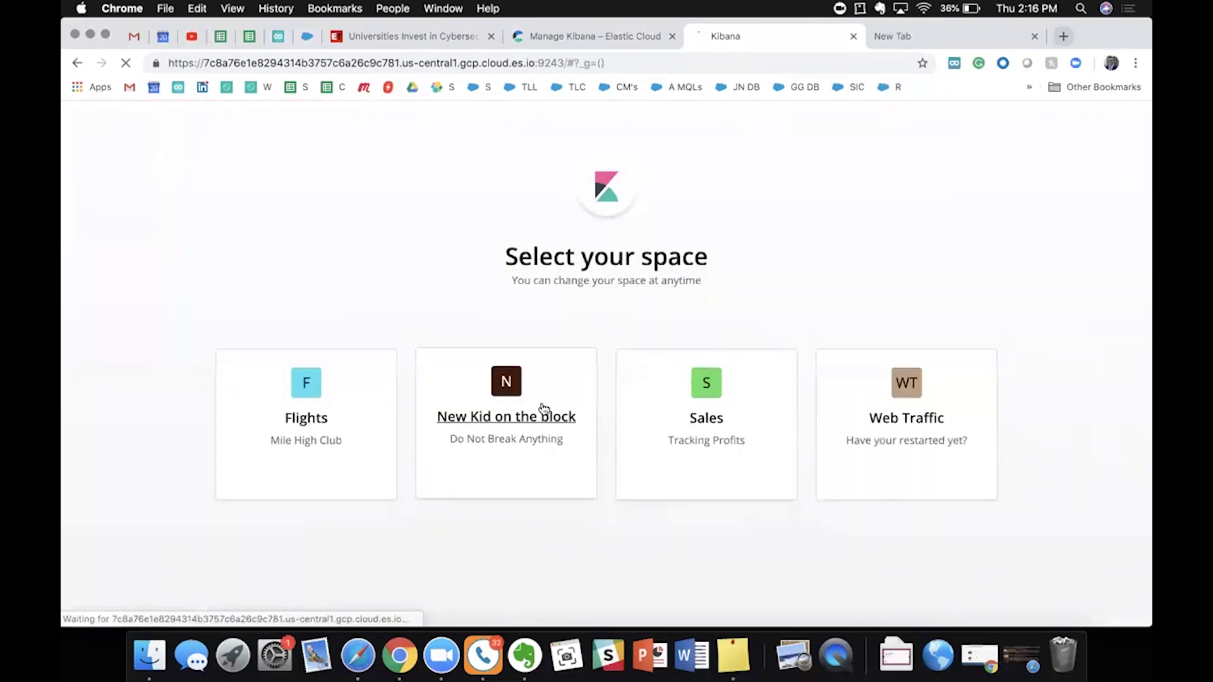